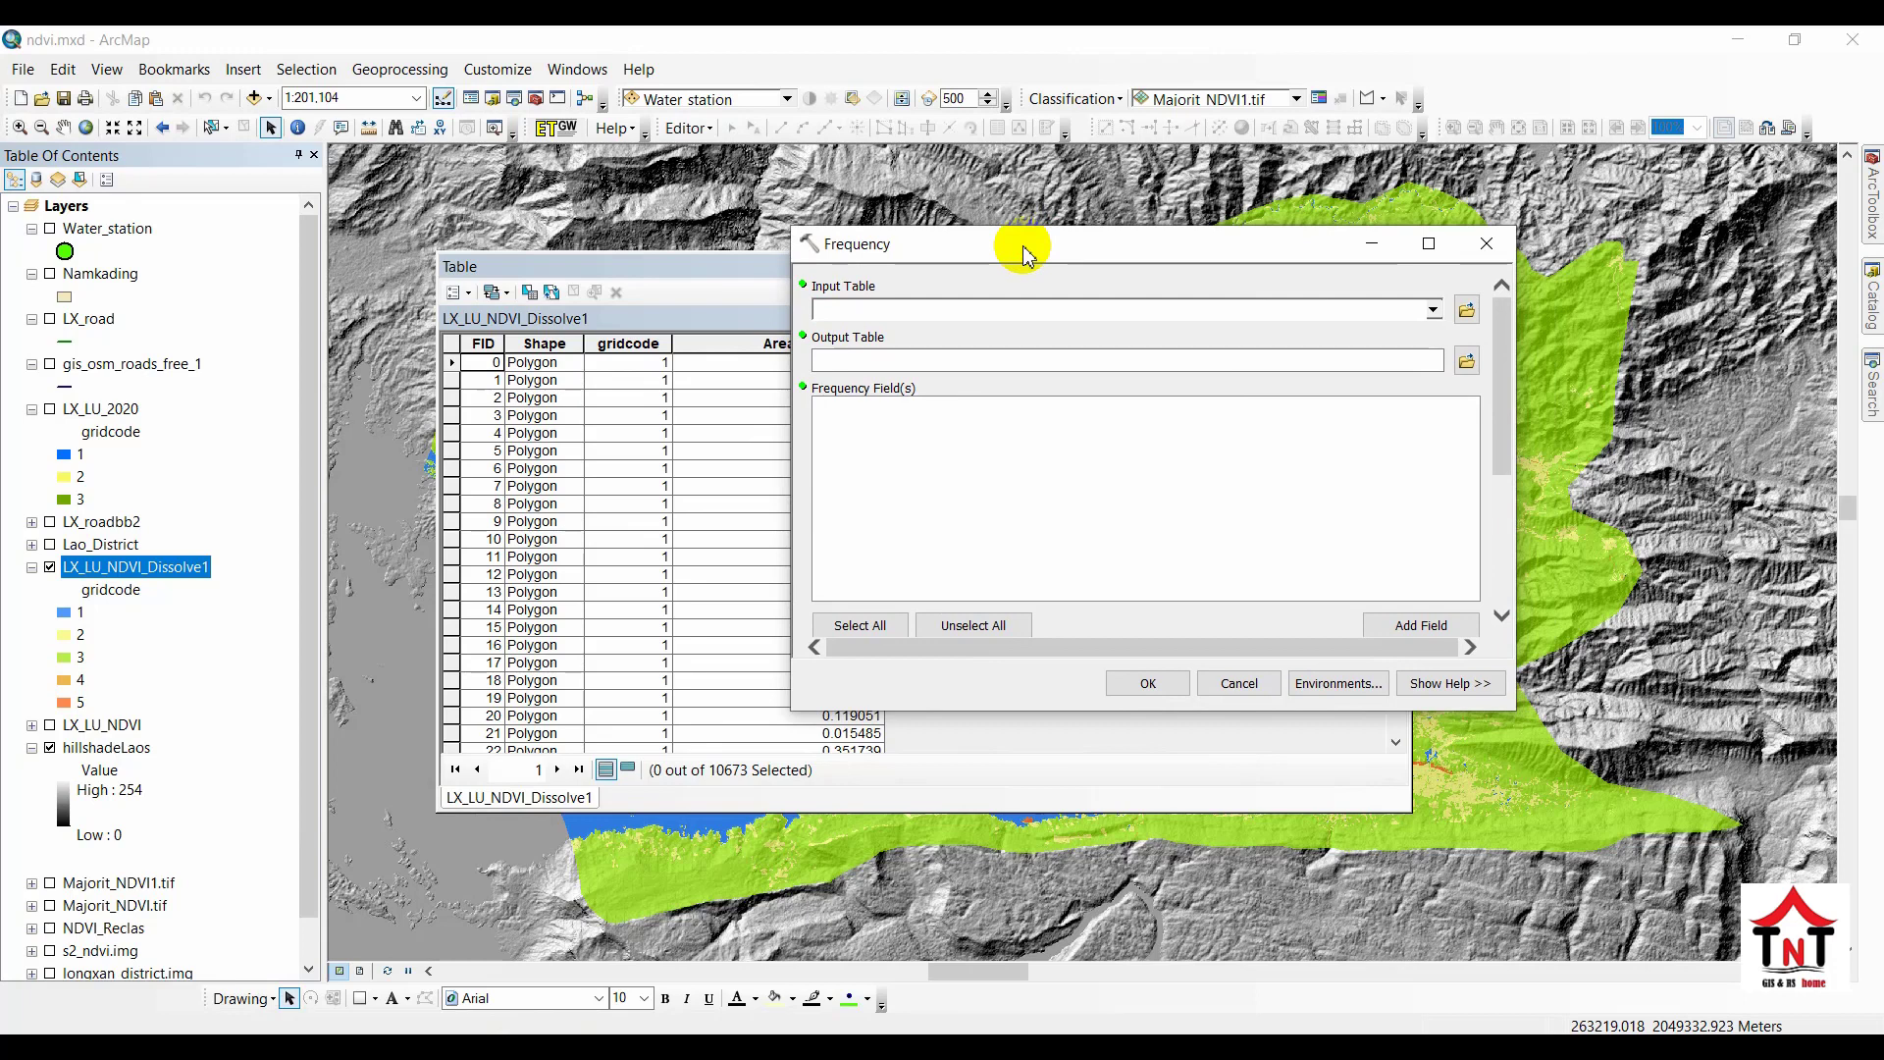
- Set the LX_LU_NDVI_Dissolve1 layer as the Frequency tool's input table, keeping the default output table
left_click_drag(1024, 255, 1088, 284)
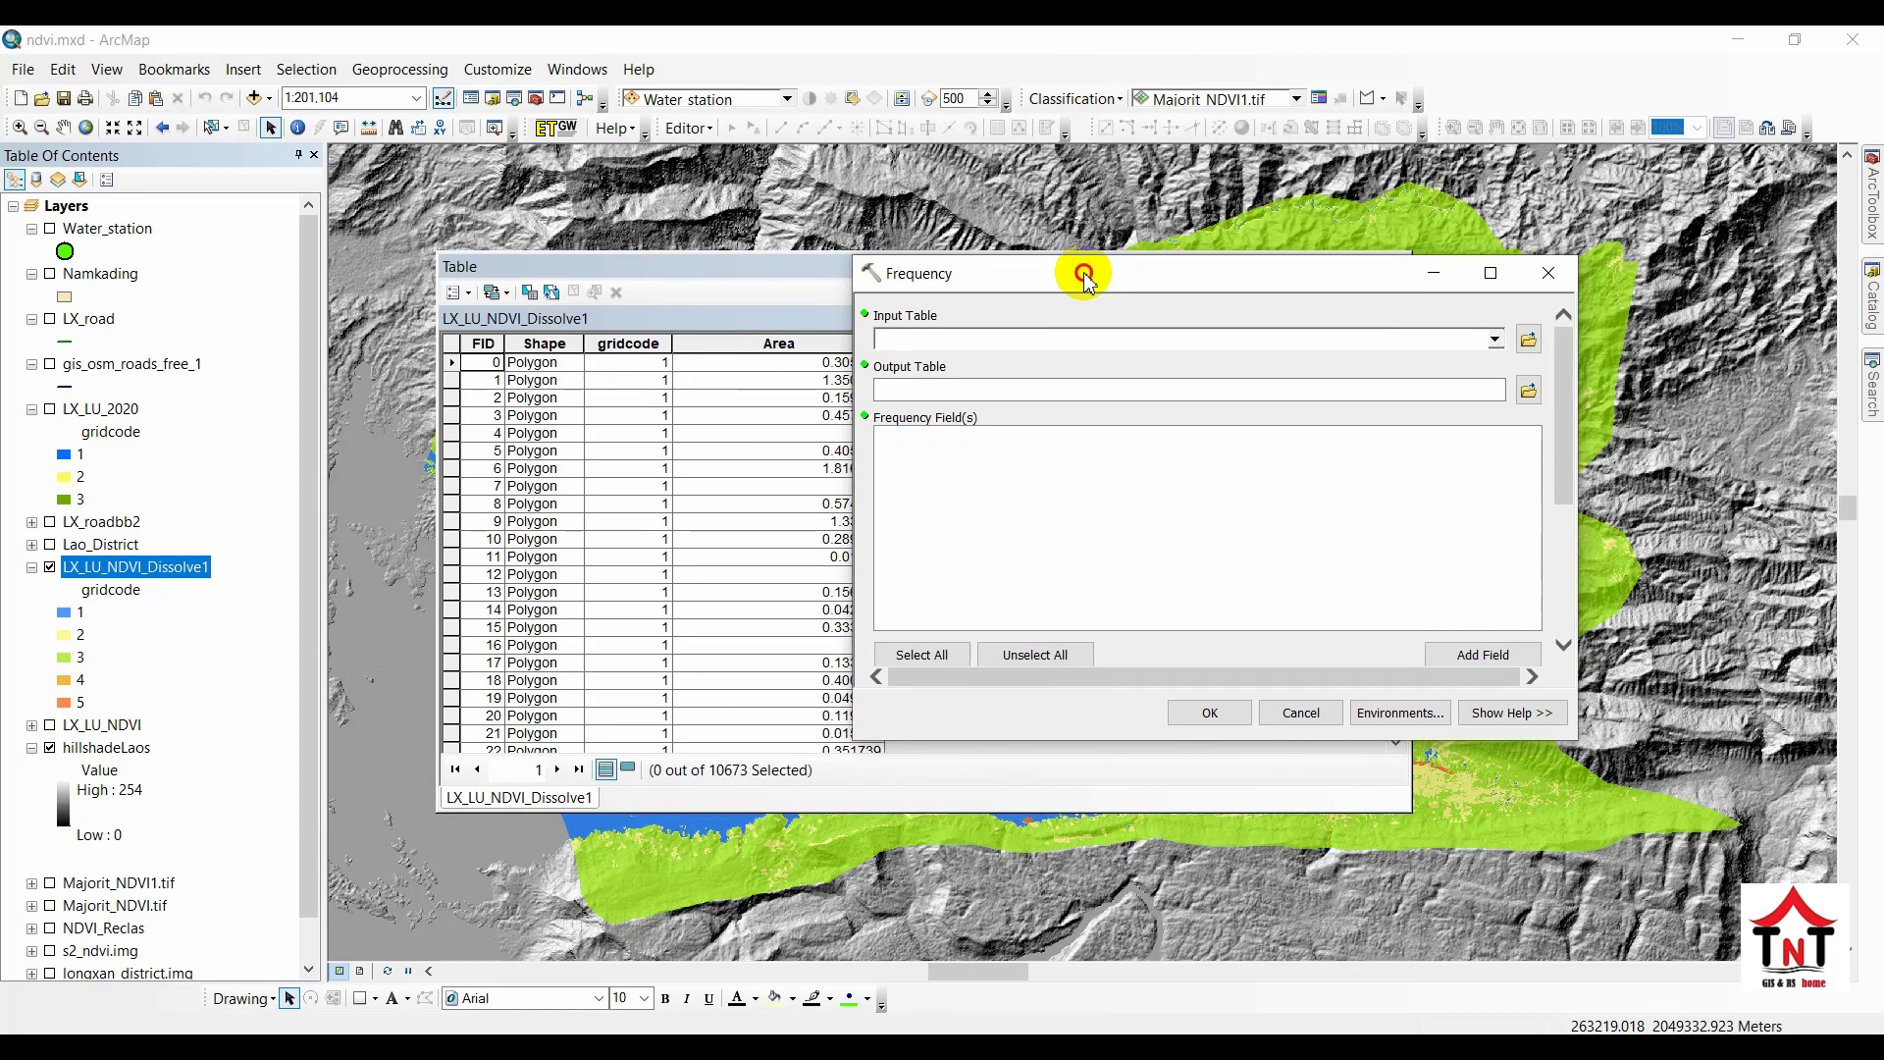
left_click_drag(1086, 280, 684, 310)
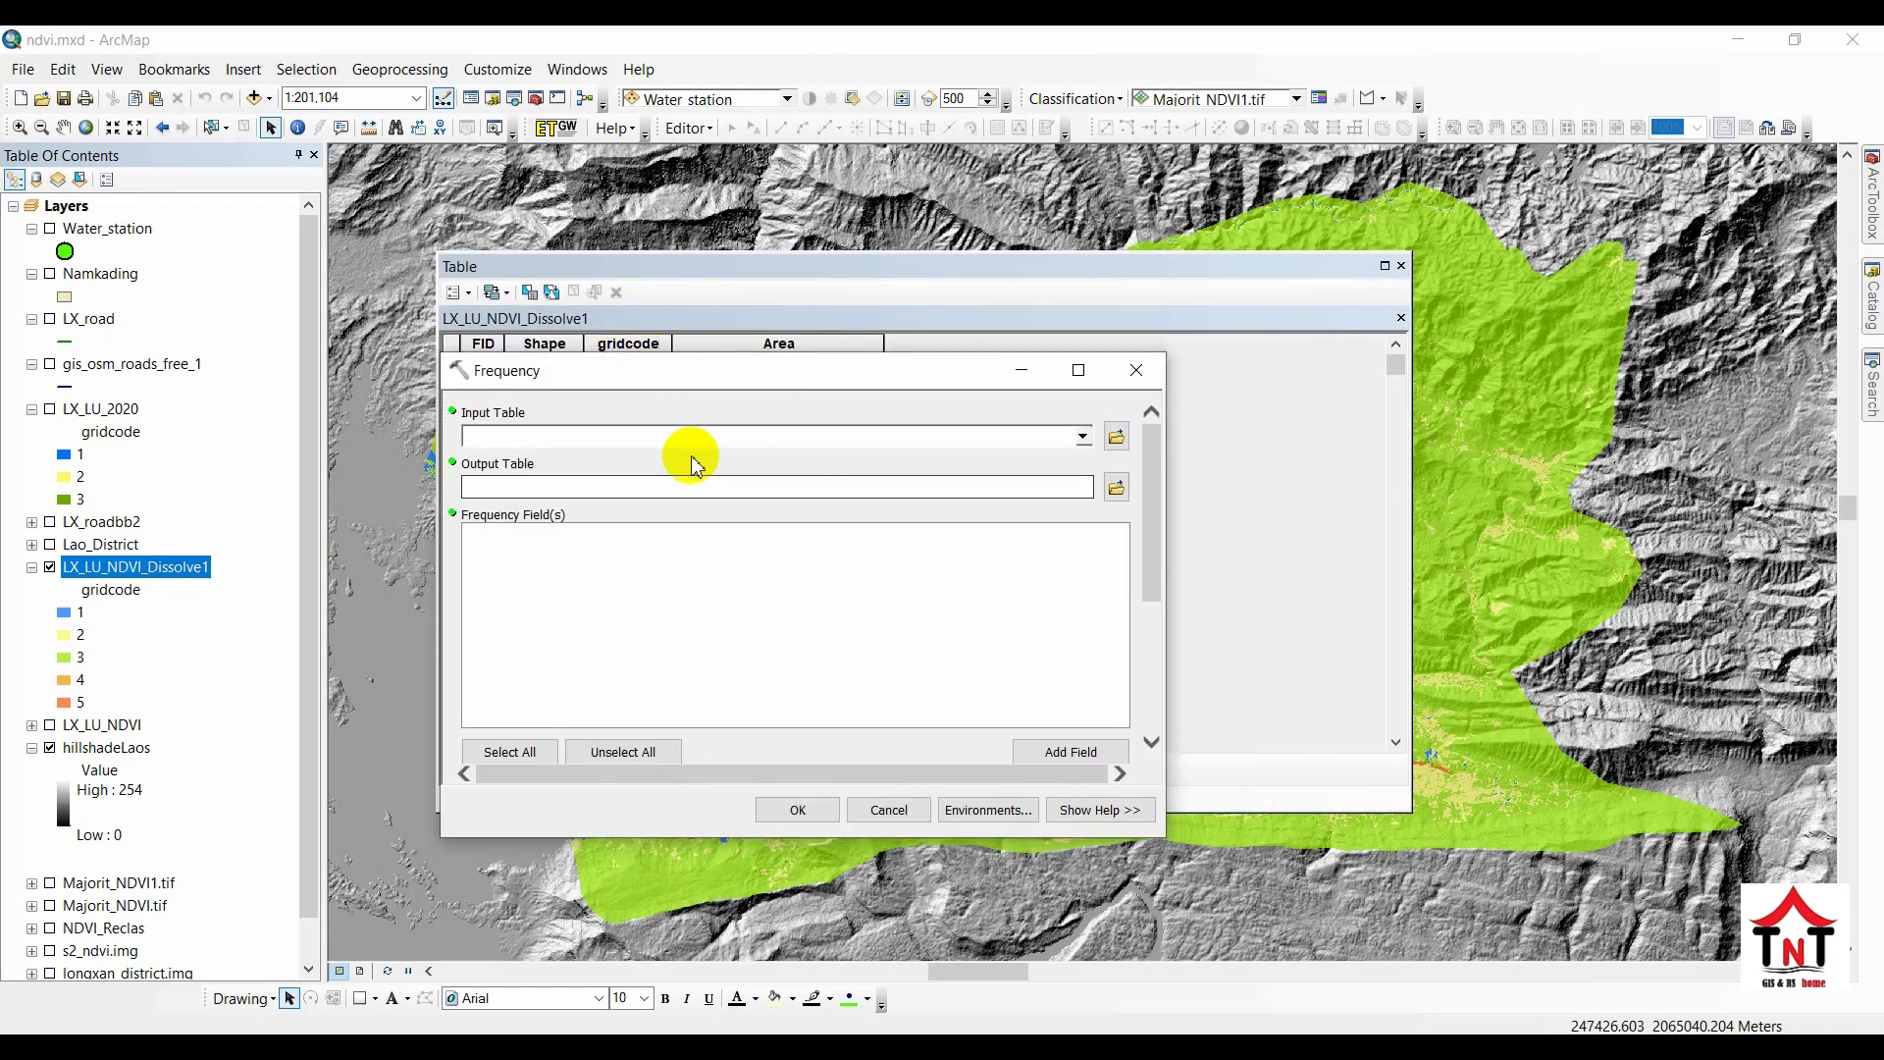
left_click_drag(110, 567, 856, 442)
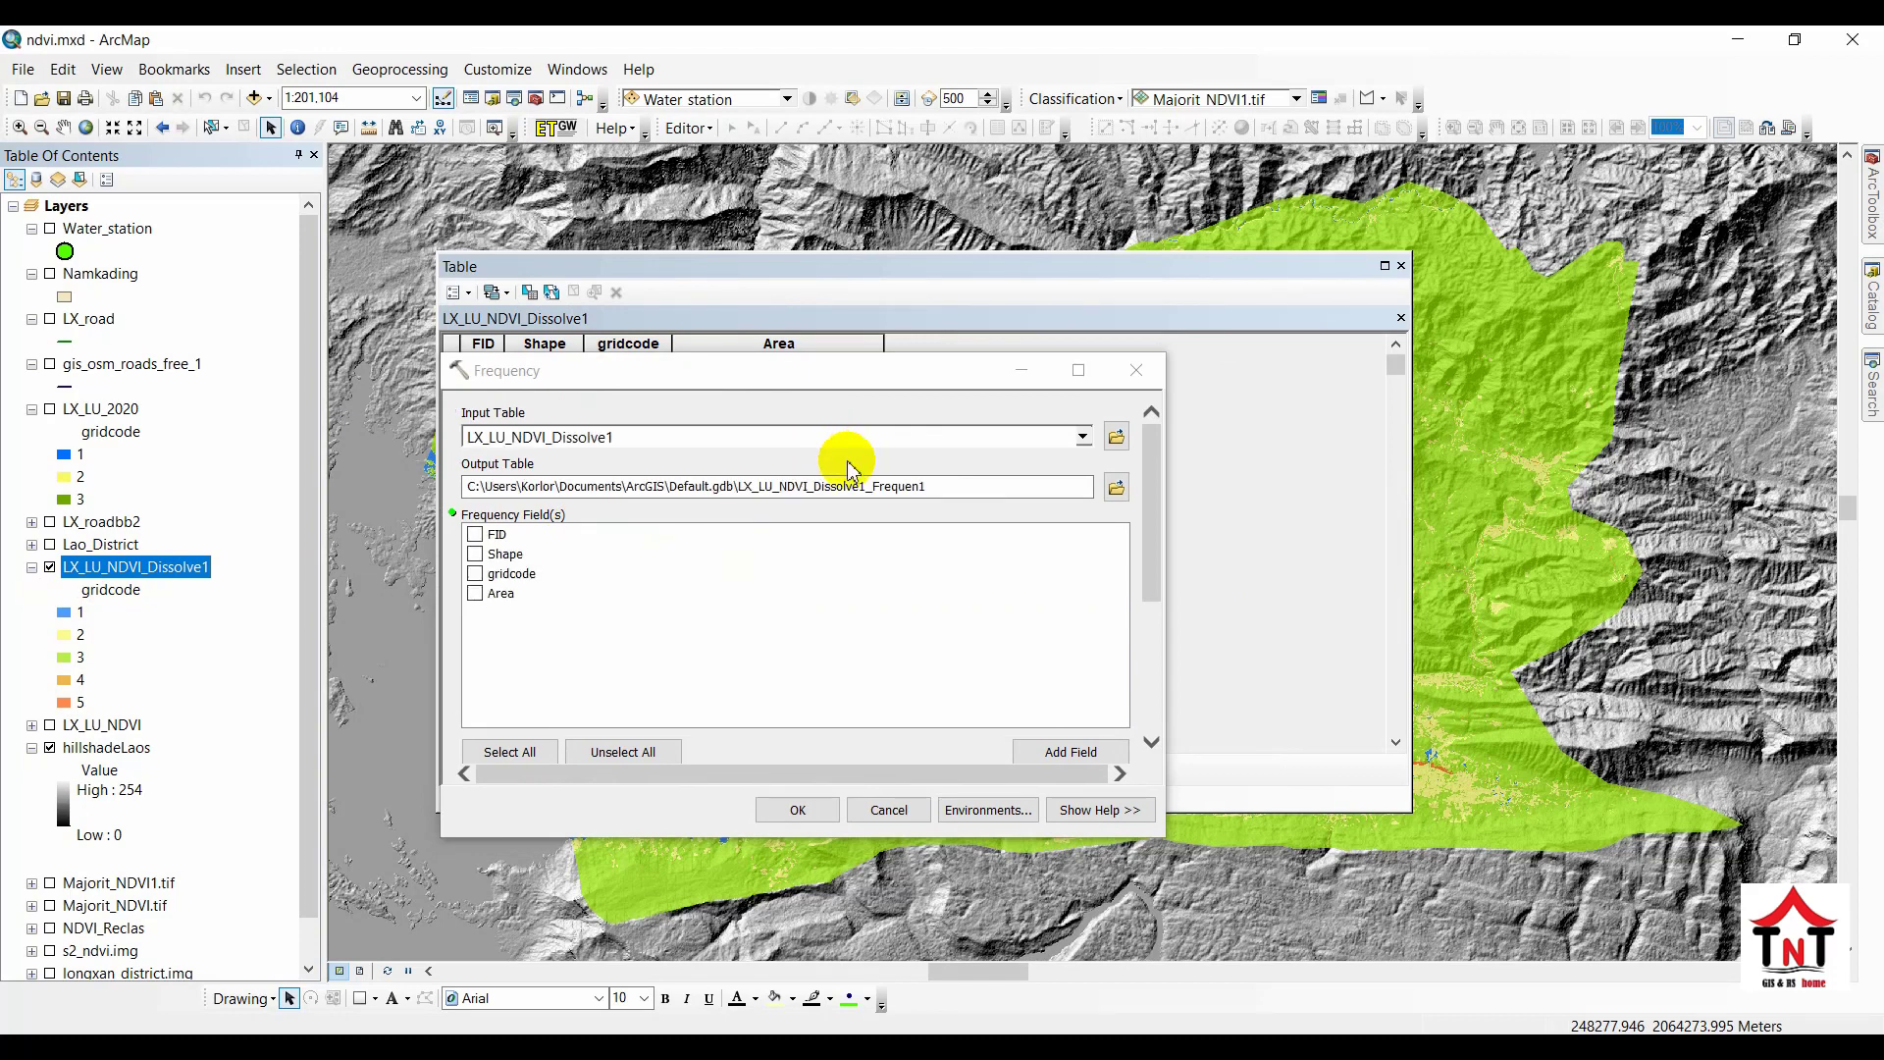
left_click(1146, 530)
left_click_drag(1146, 531, 1152, 476)
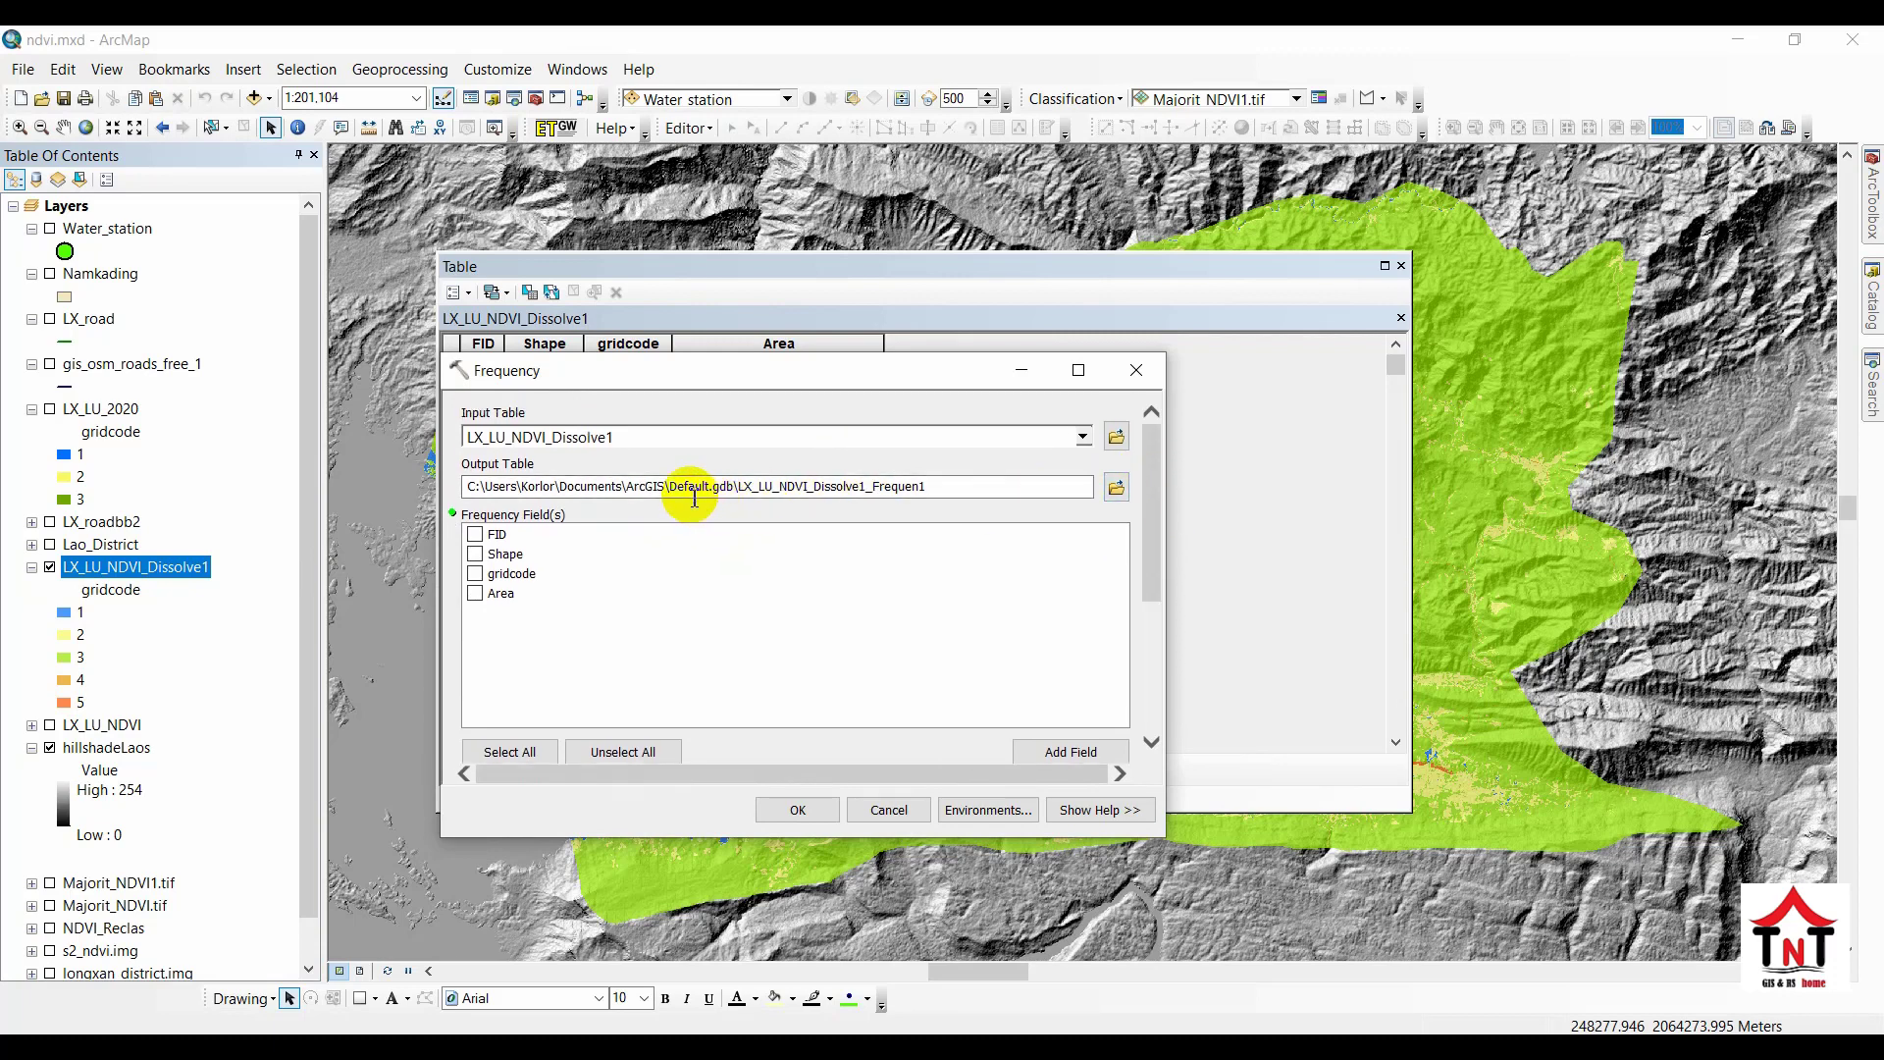
left_click_drag(933, 485, 677, 488)
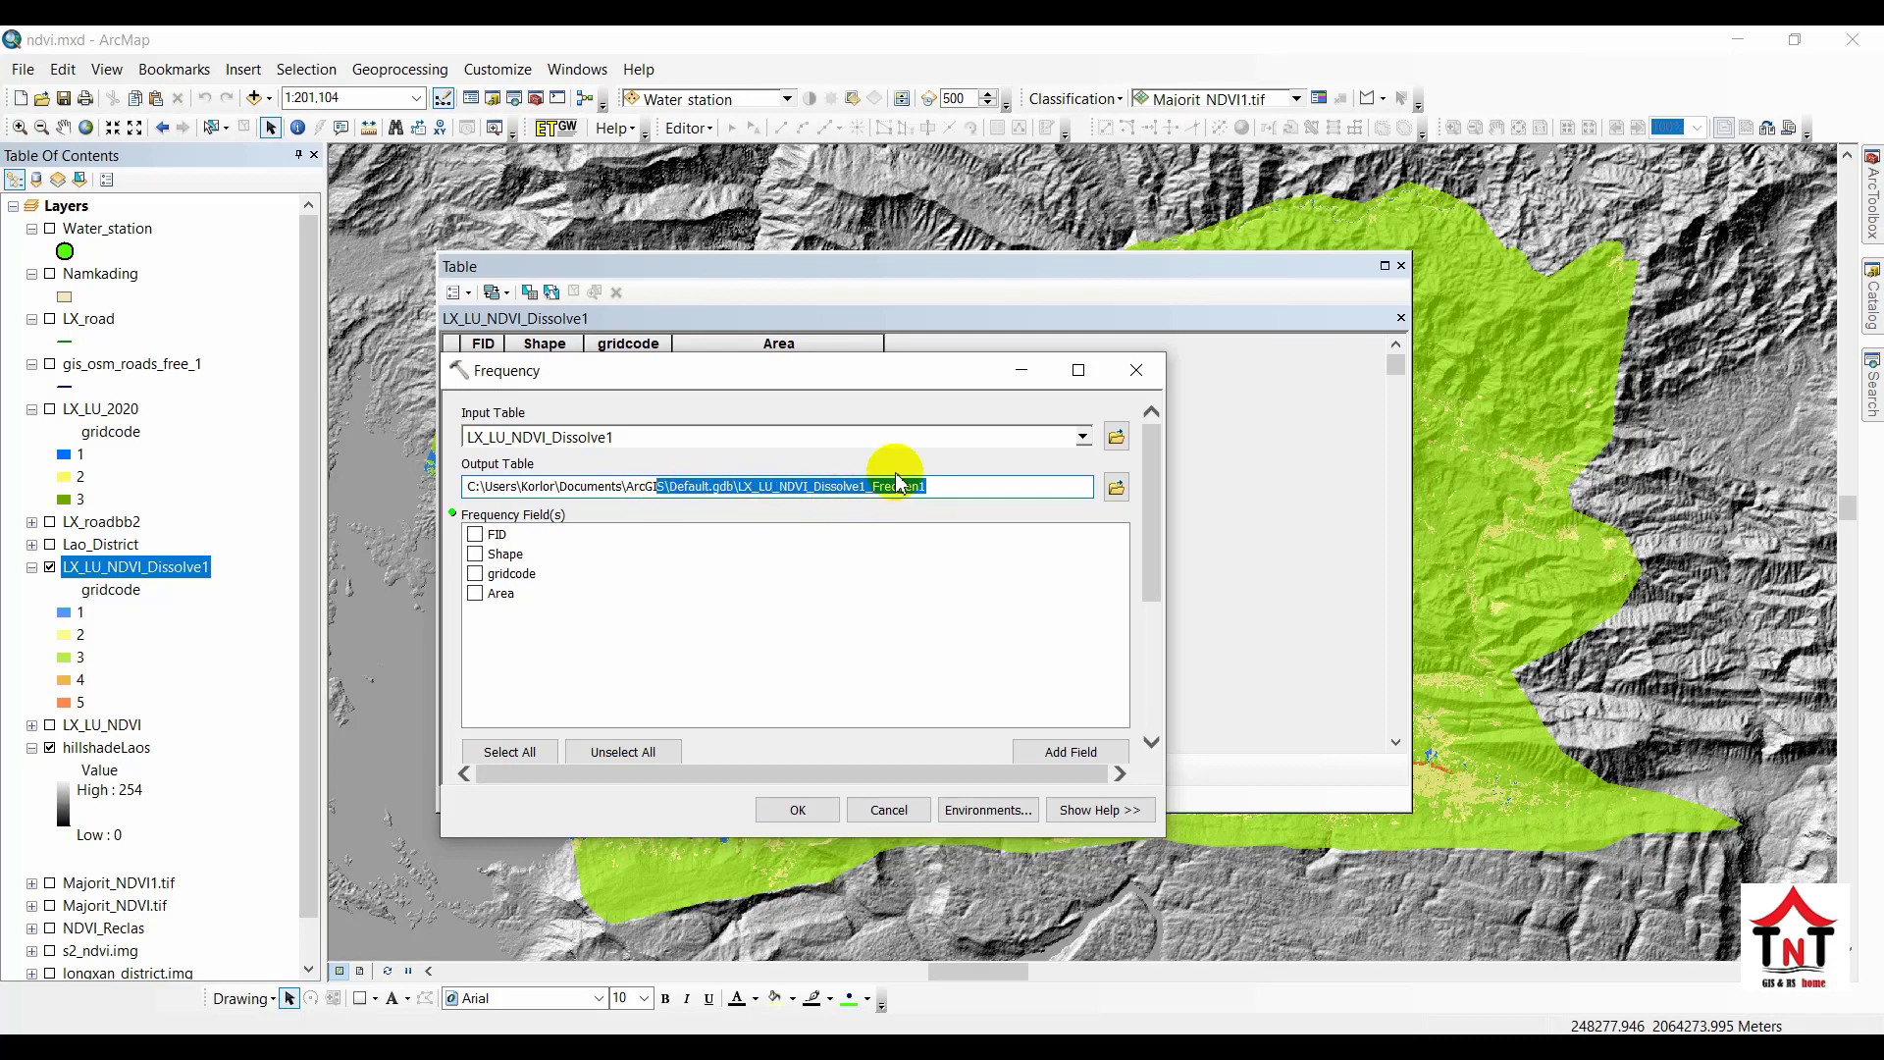
- Choose gridcode and Area as the frequency fields and run the Frequency tool
left_click(475, 575)
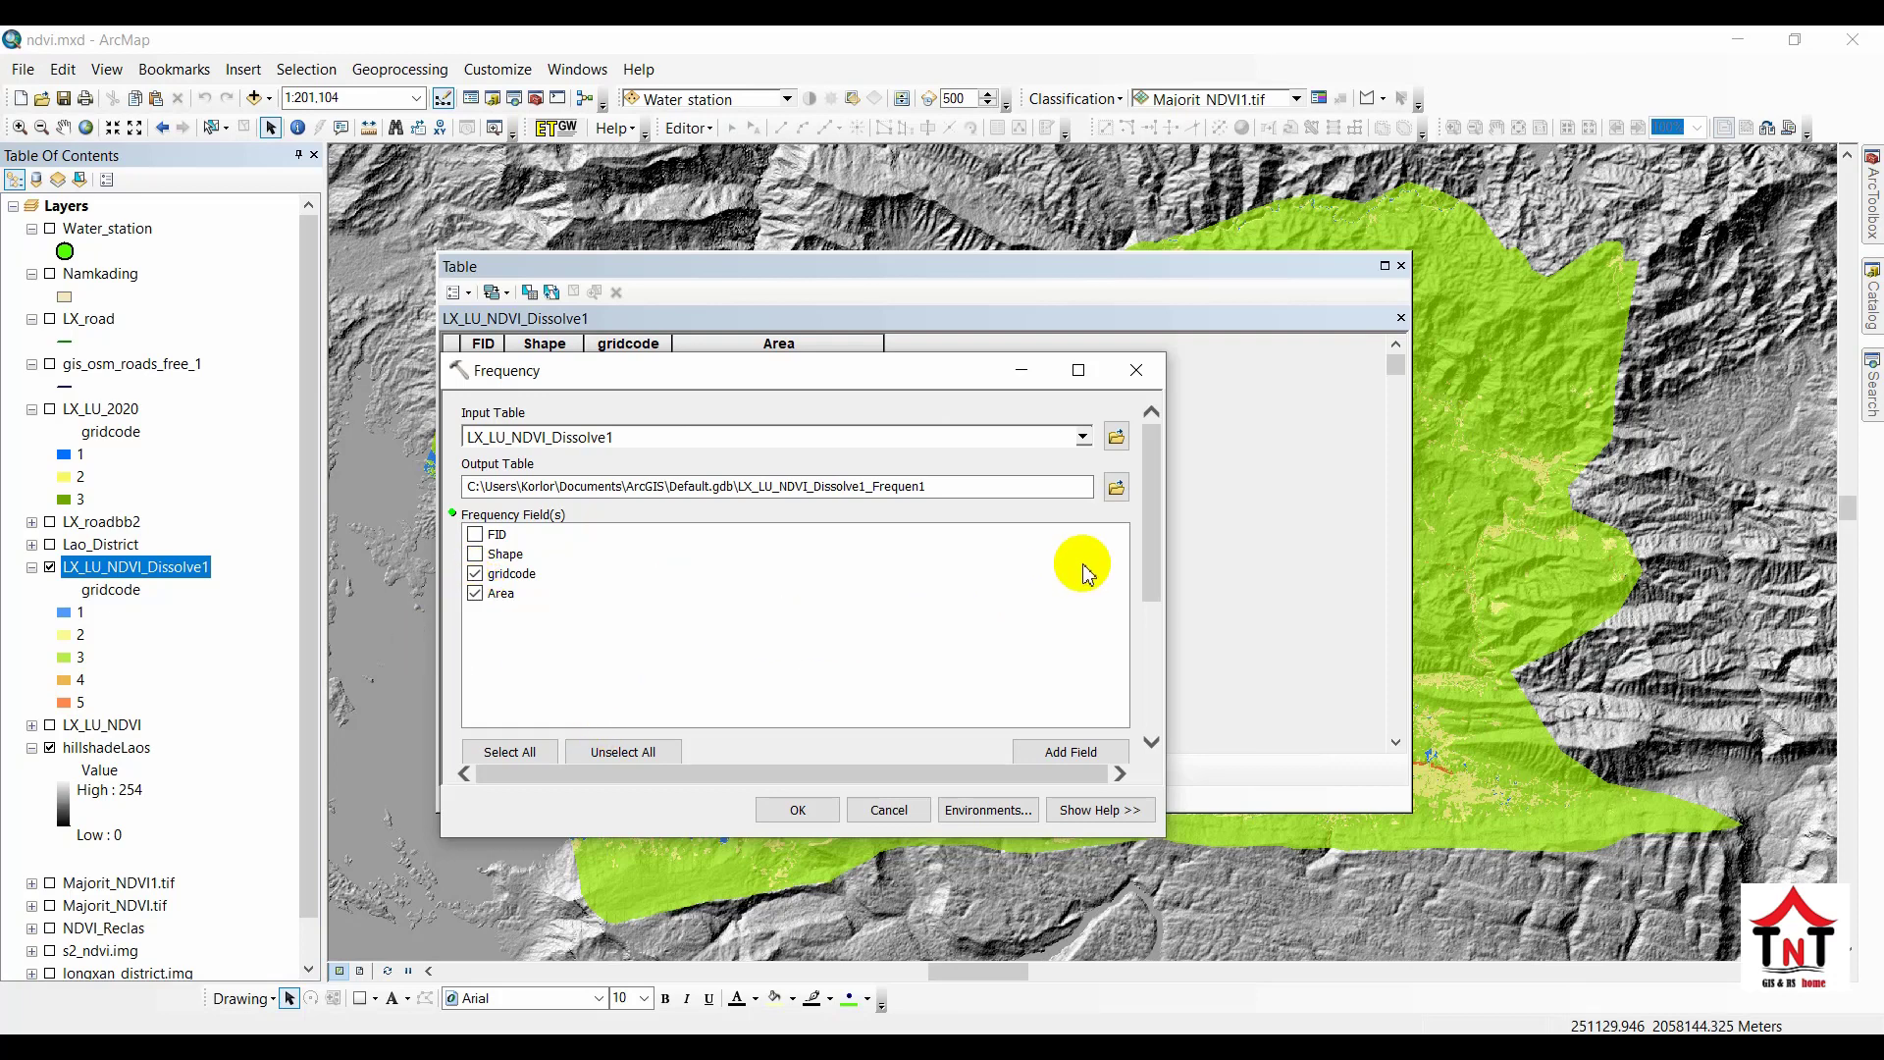
left_click_drag(1152, 578, 1157, 600)
left_click(798, 809)
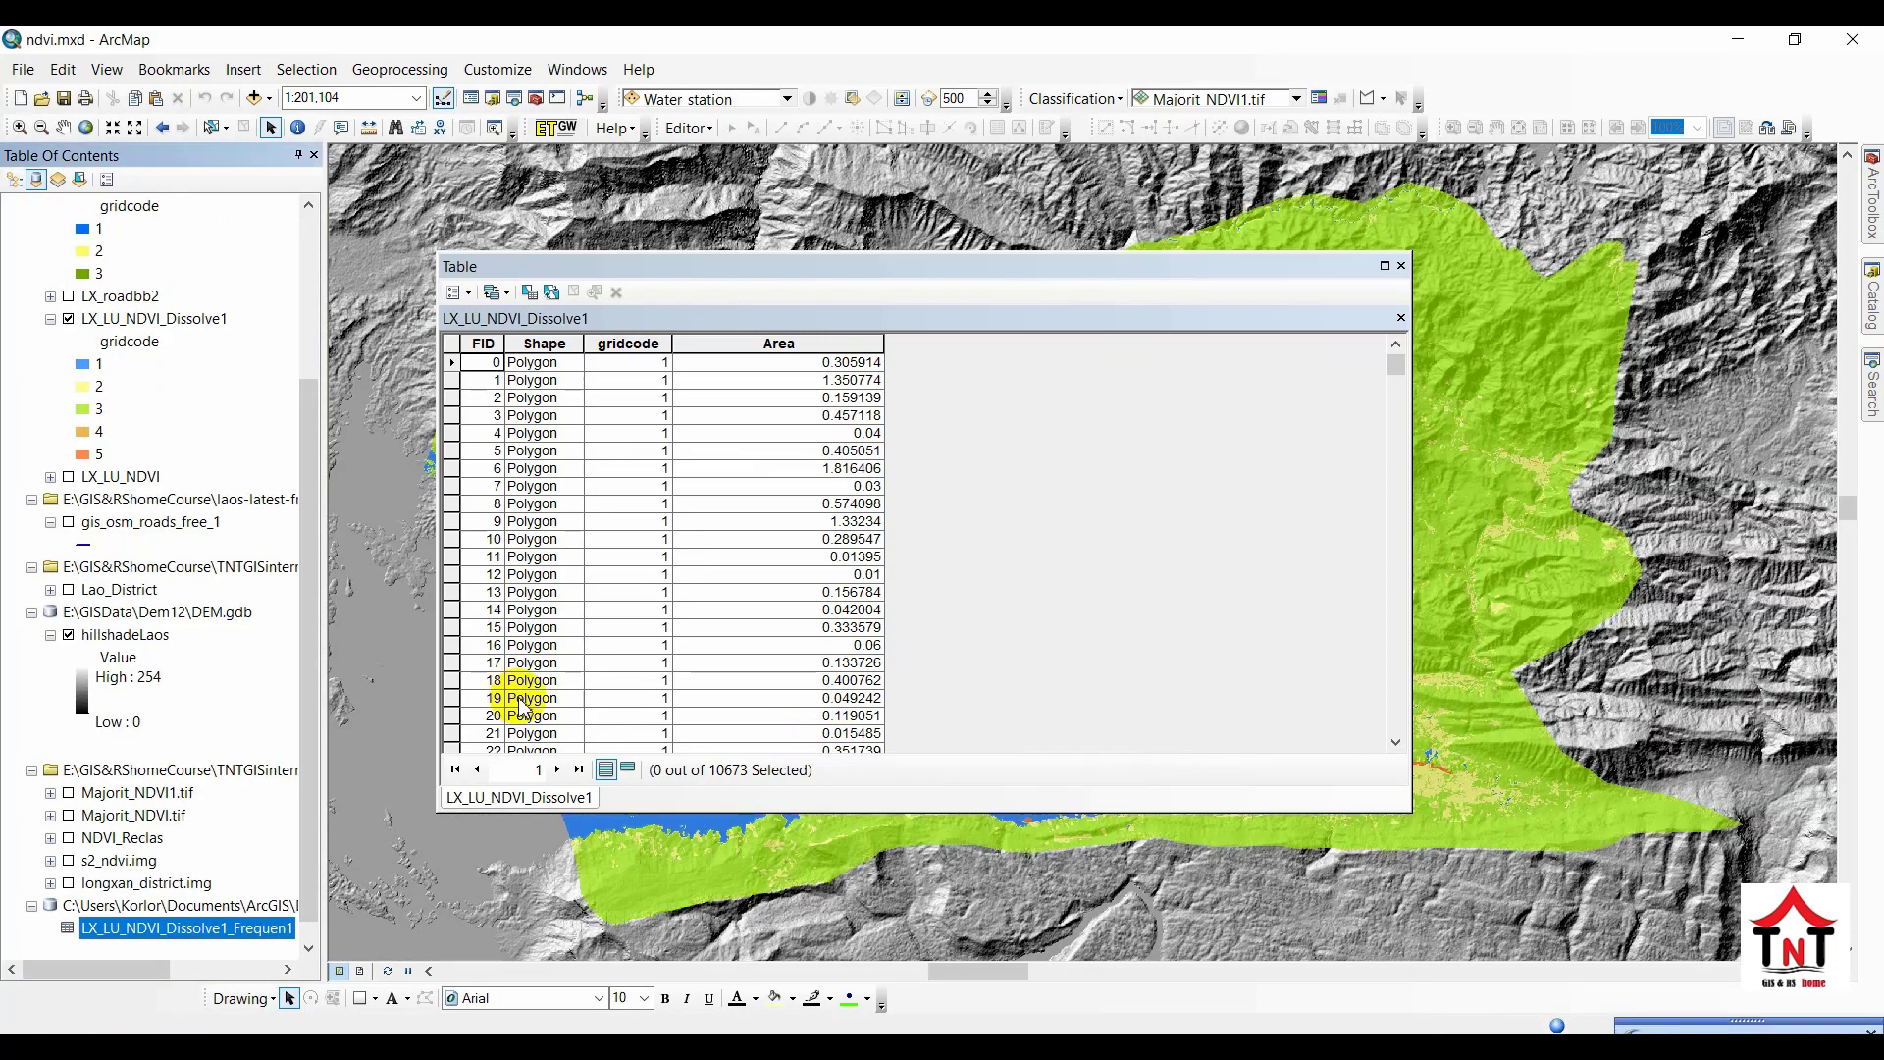
- Close the attribute table and hide the hillshadeLaos and LX_LU_NDVI_Dissolve1 layers
left_click(1400, 269)
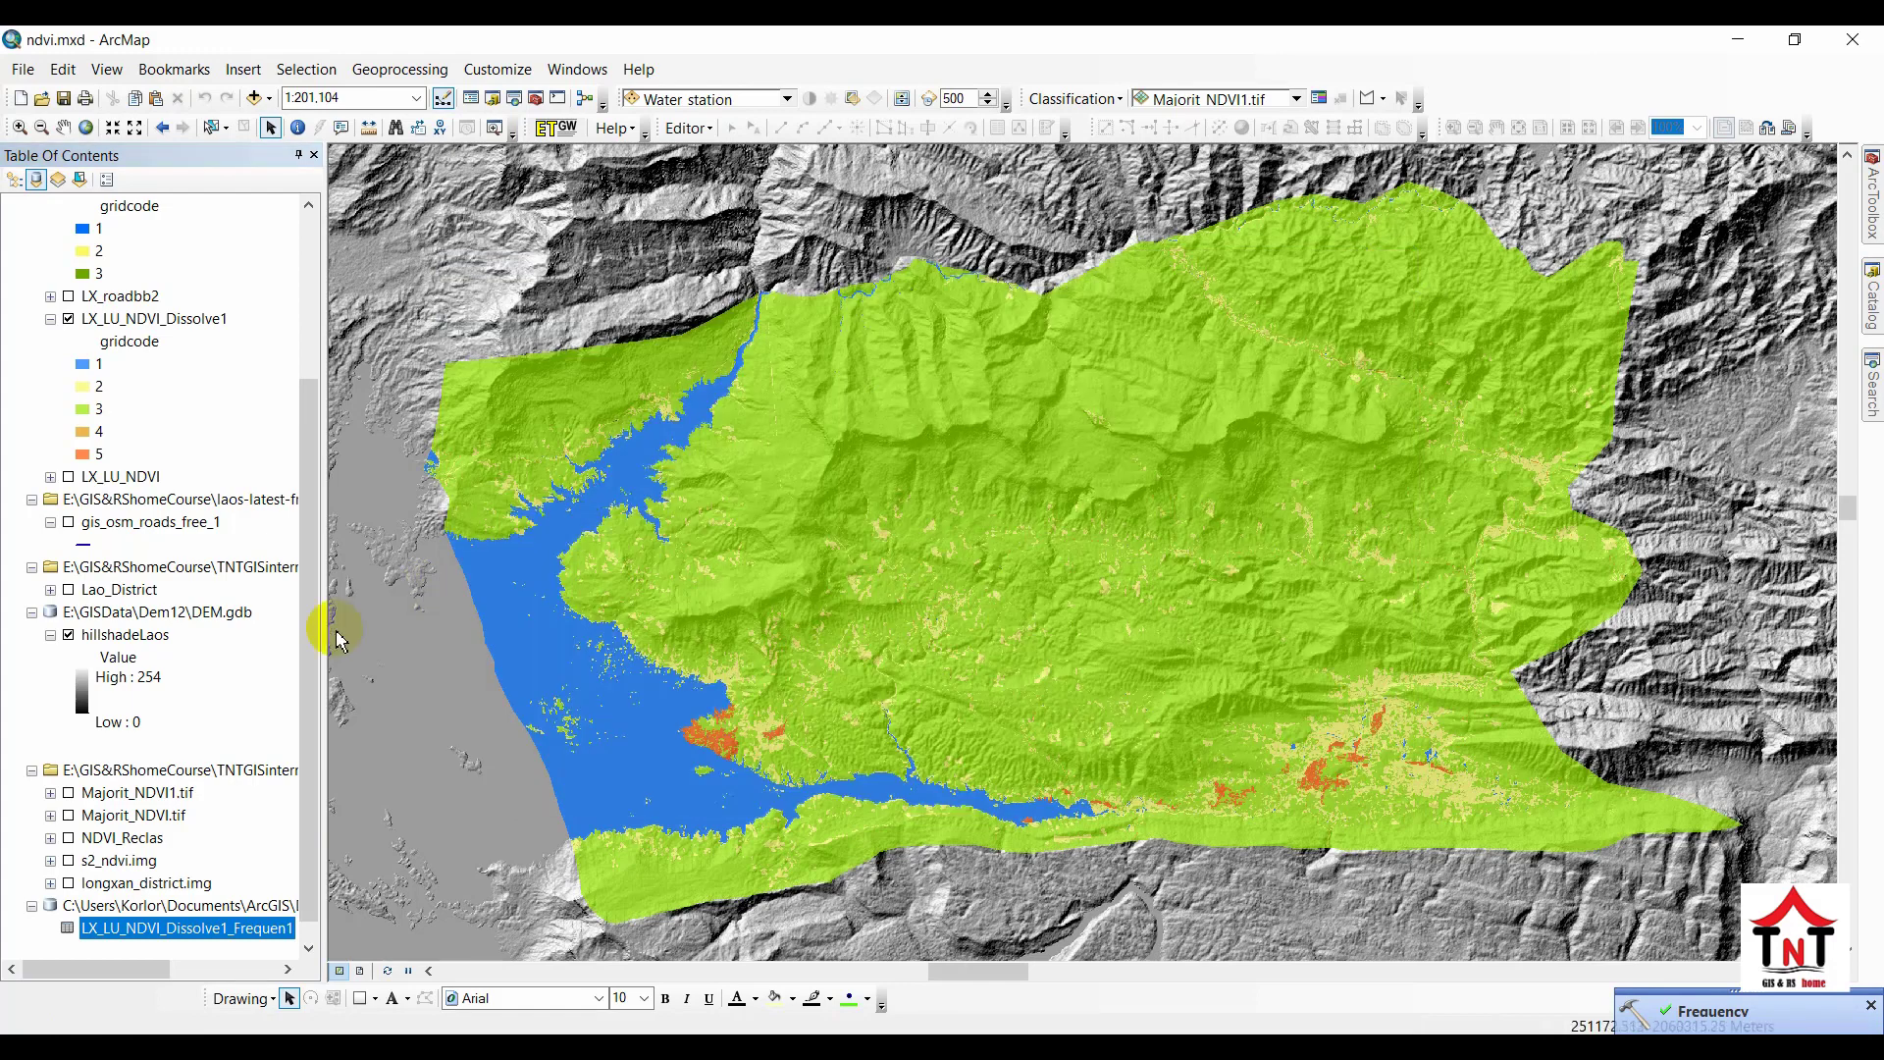
left_click(71, 636)
left_click(69, 635)
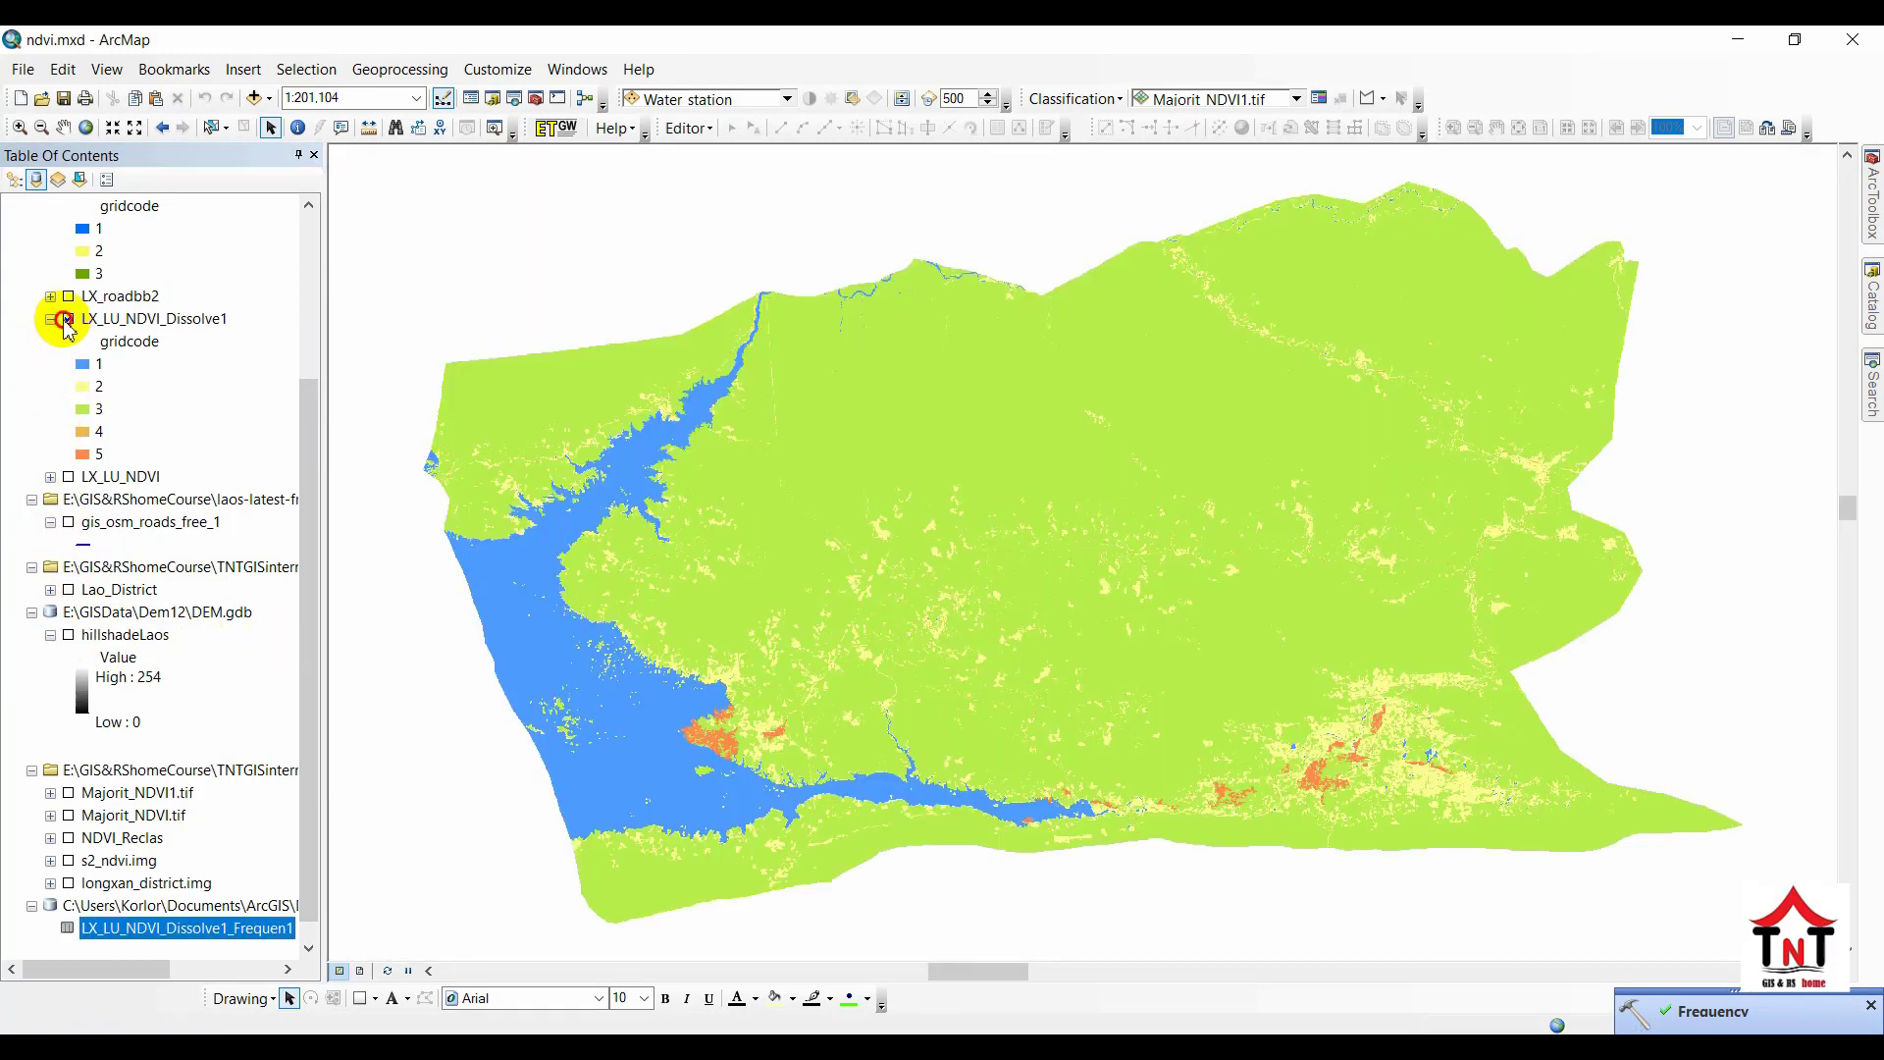
left_click(66, 320)
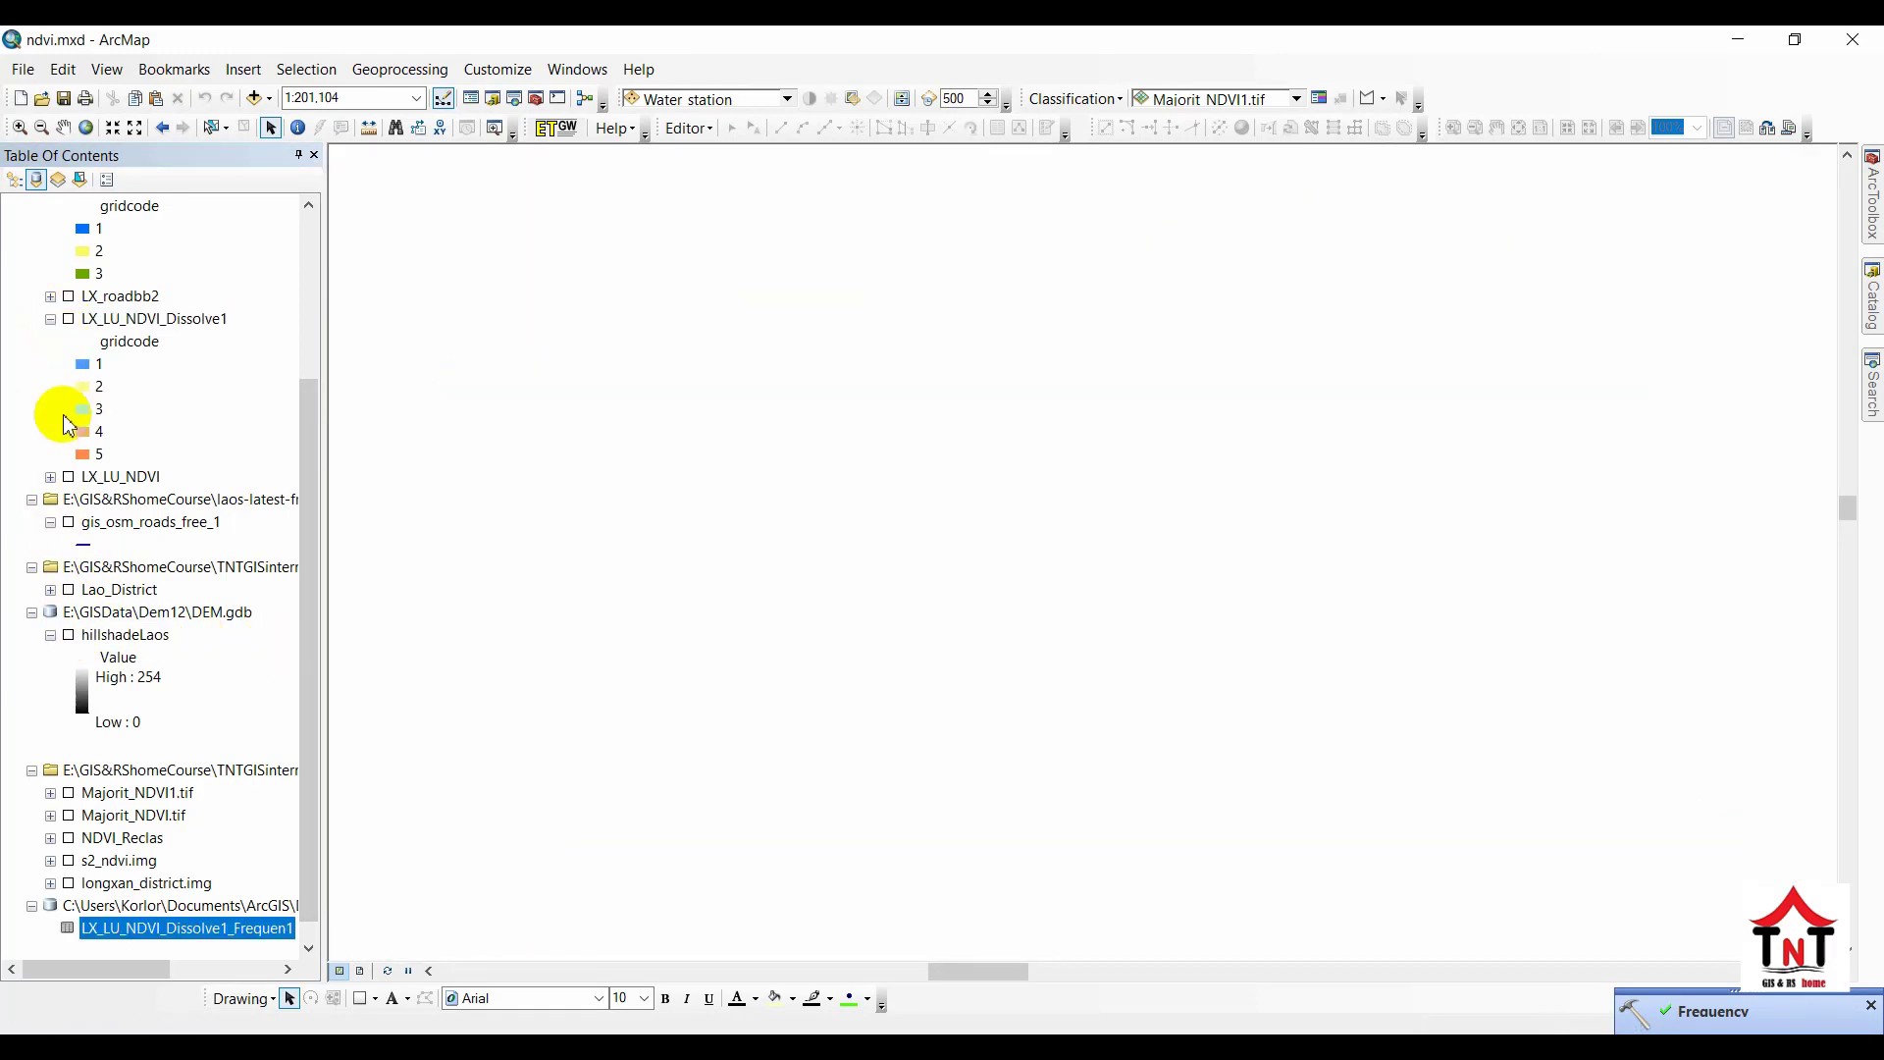
- Open the LX_LU_NDVI_Dissolve1_Frequen1 table and move its window over the empty map area
right_click(118, 933)
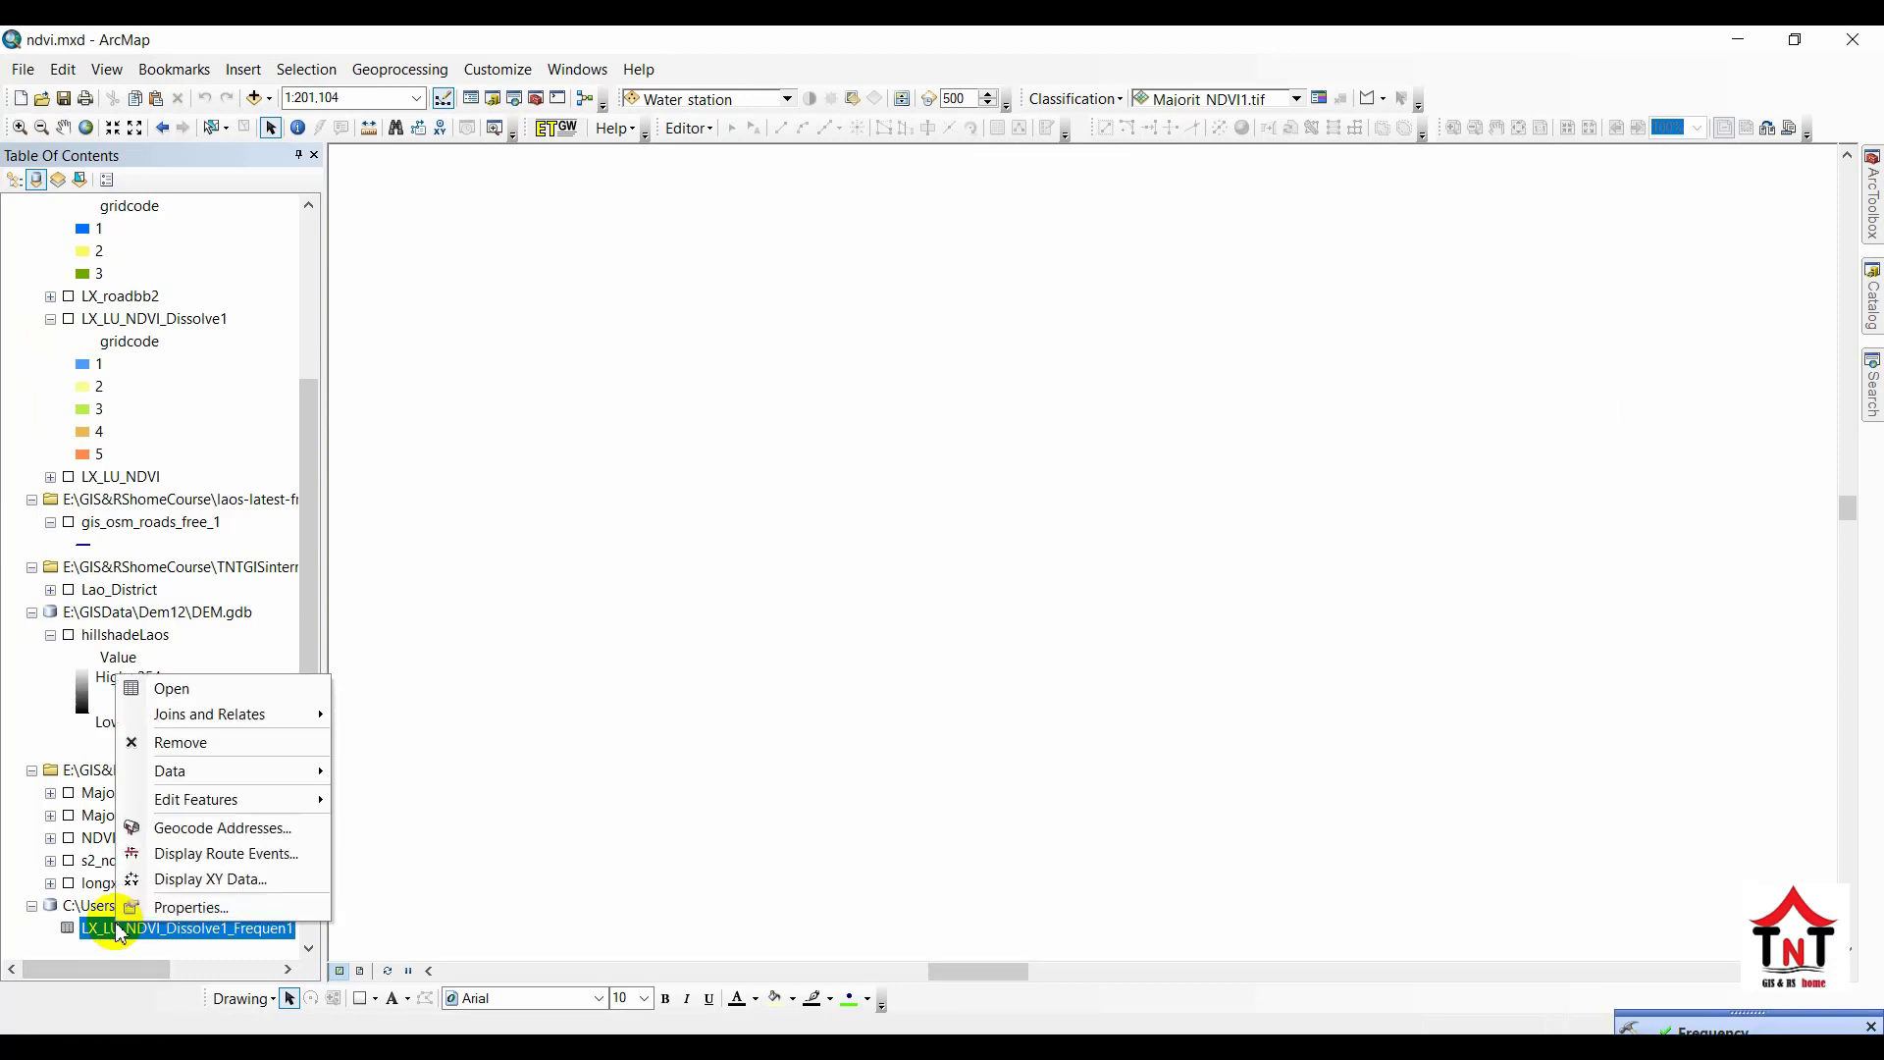
left_click(237, 698)
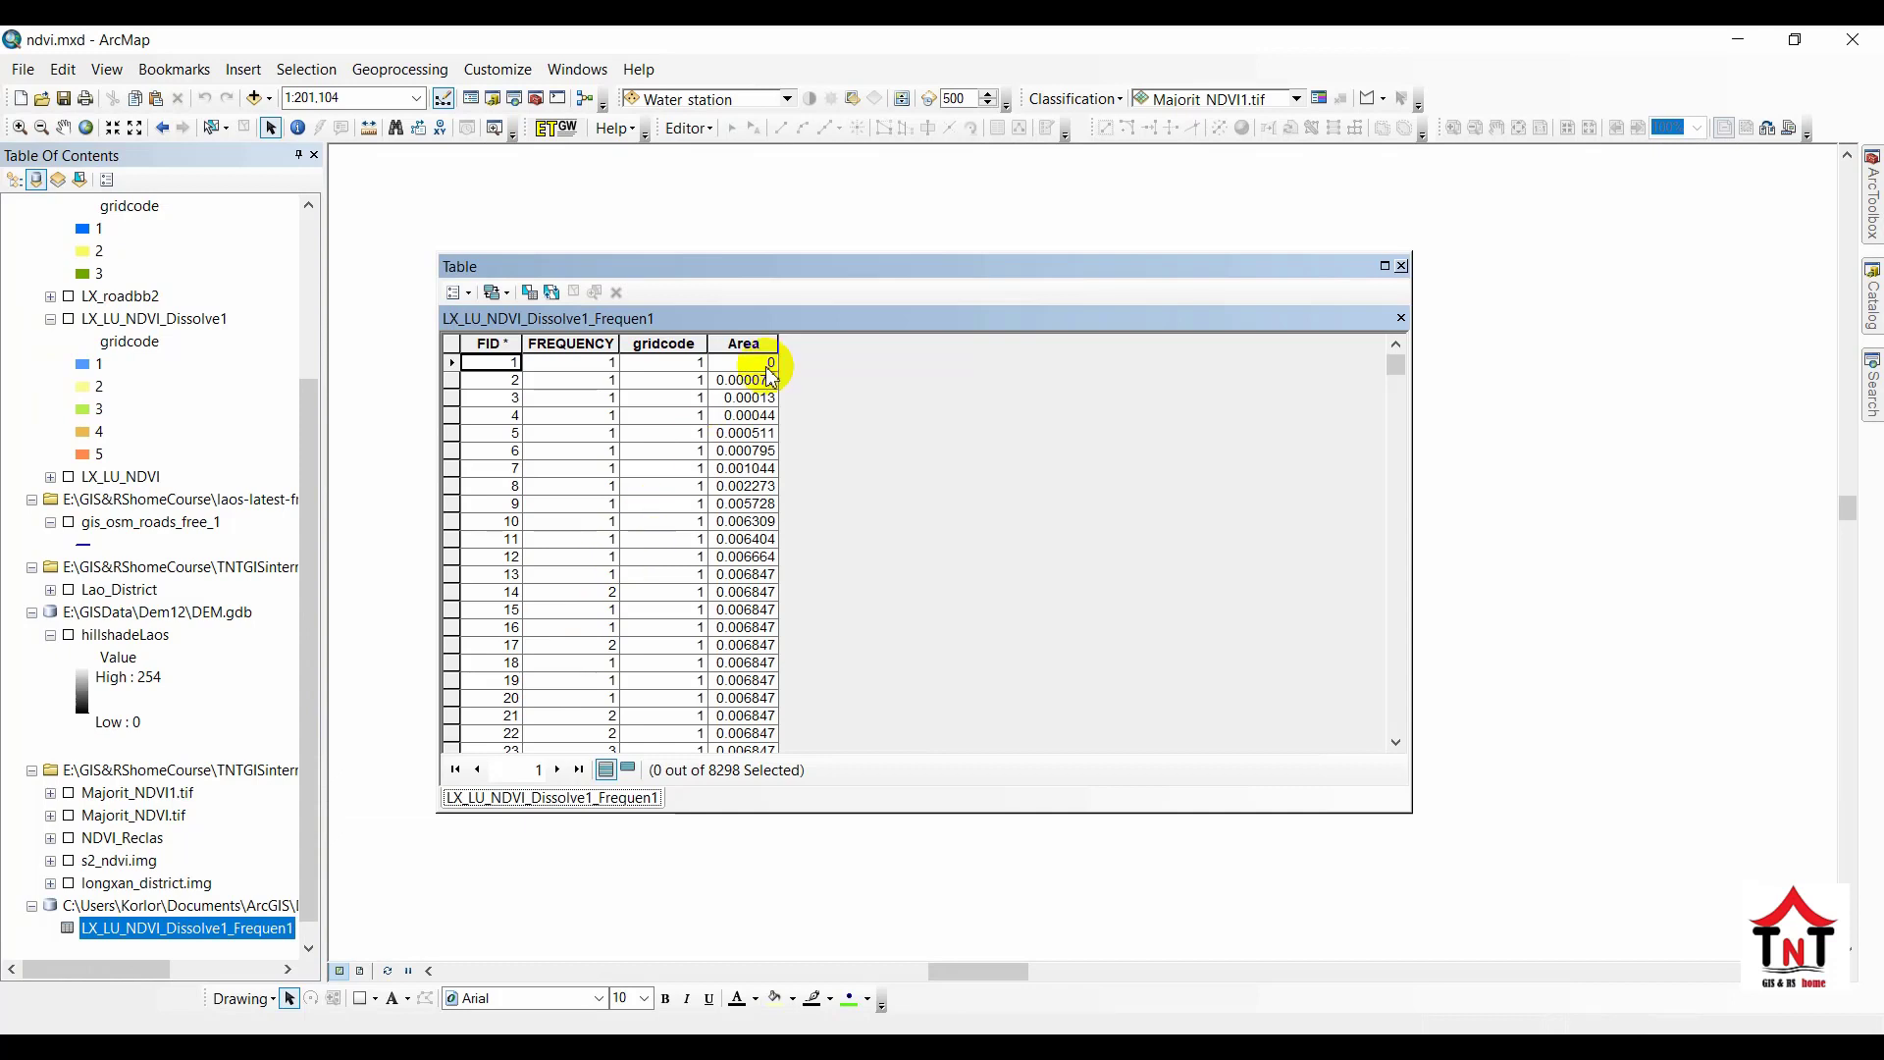
left_click_drag(862, 263, 1095, 233)
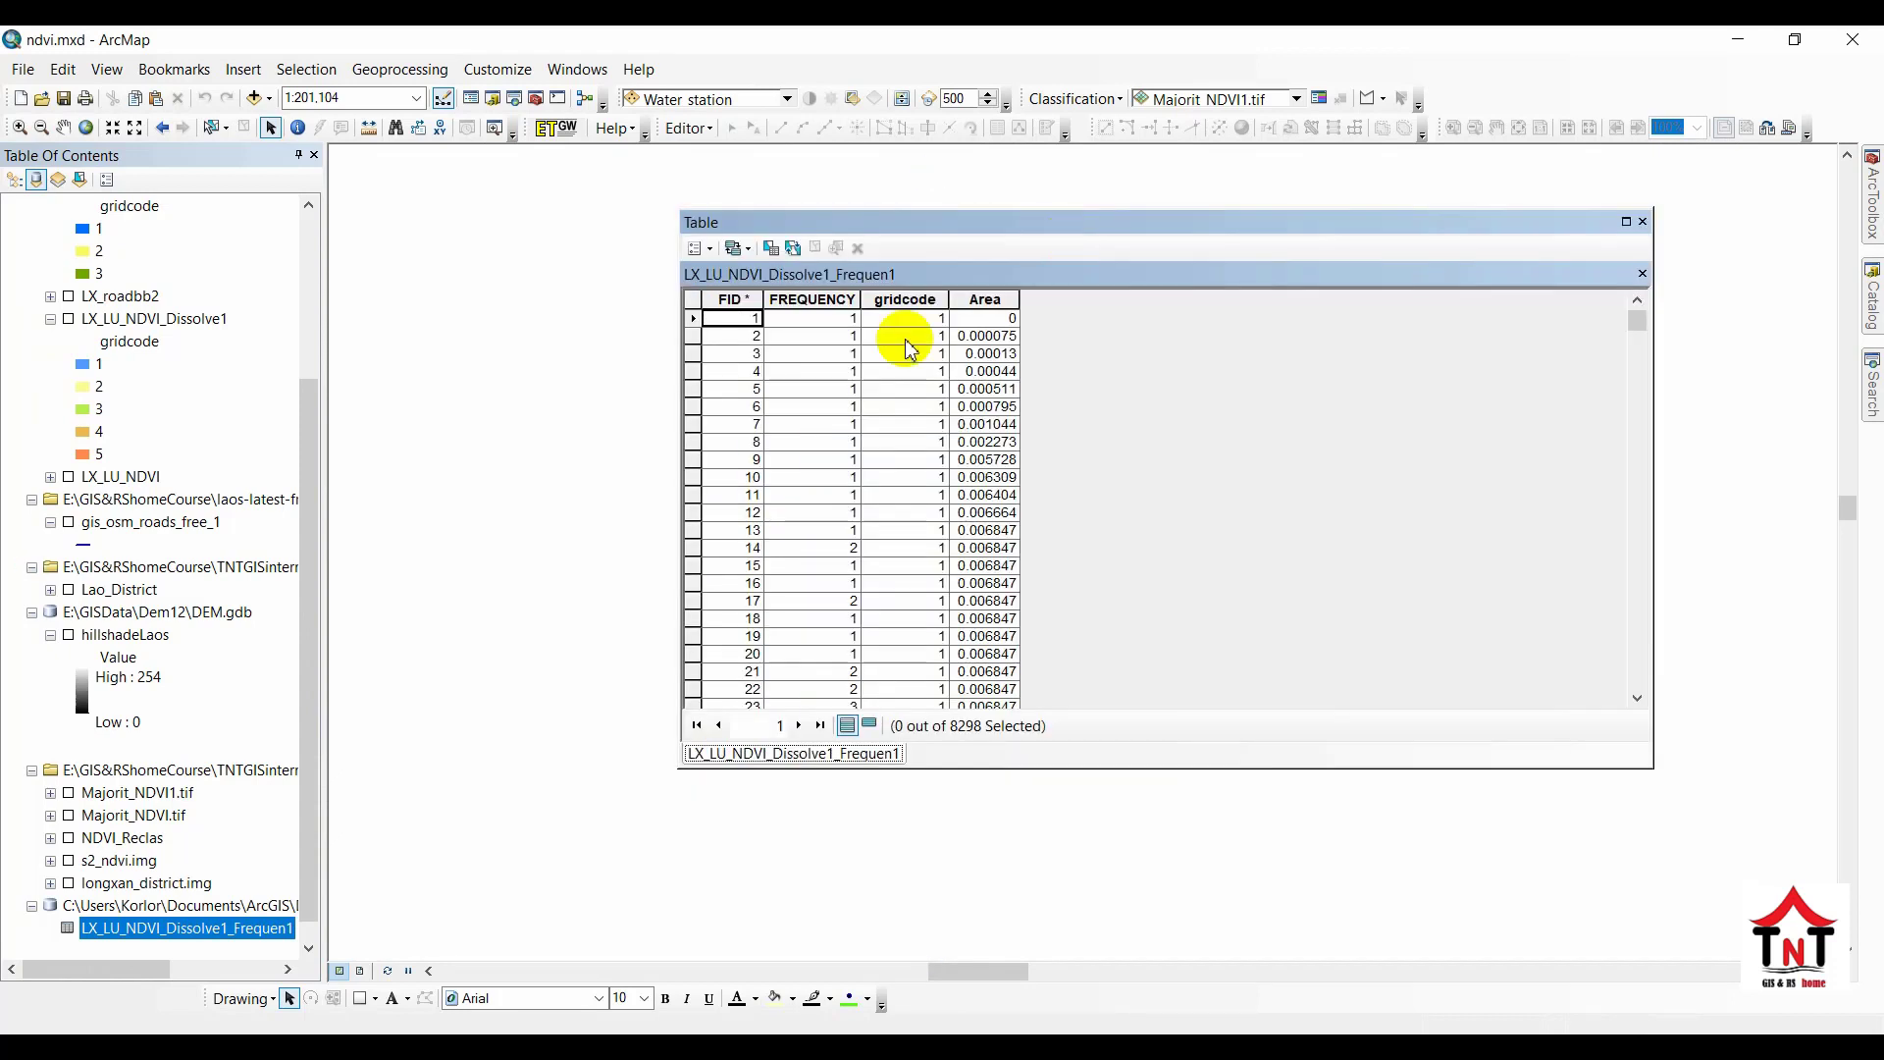
- Examine the FREQUENCY values against gridcode and Area through the records of the frequency table
left_click(941, 549)
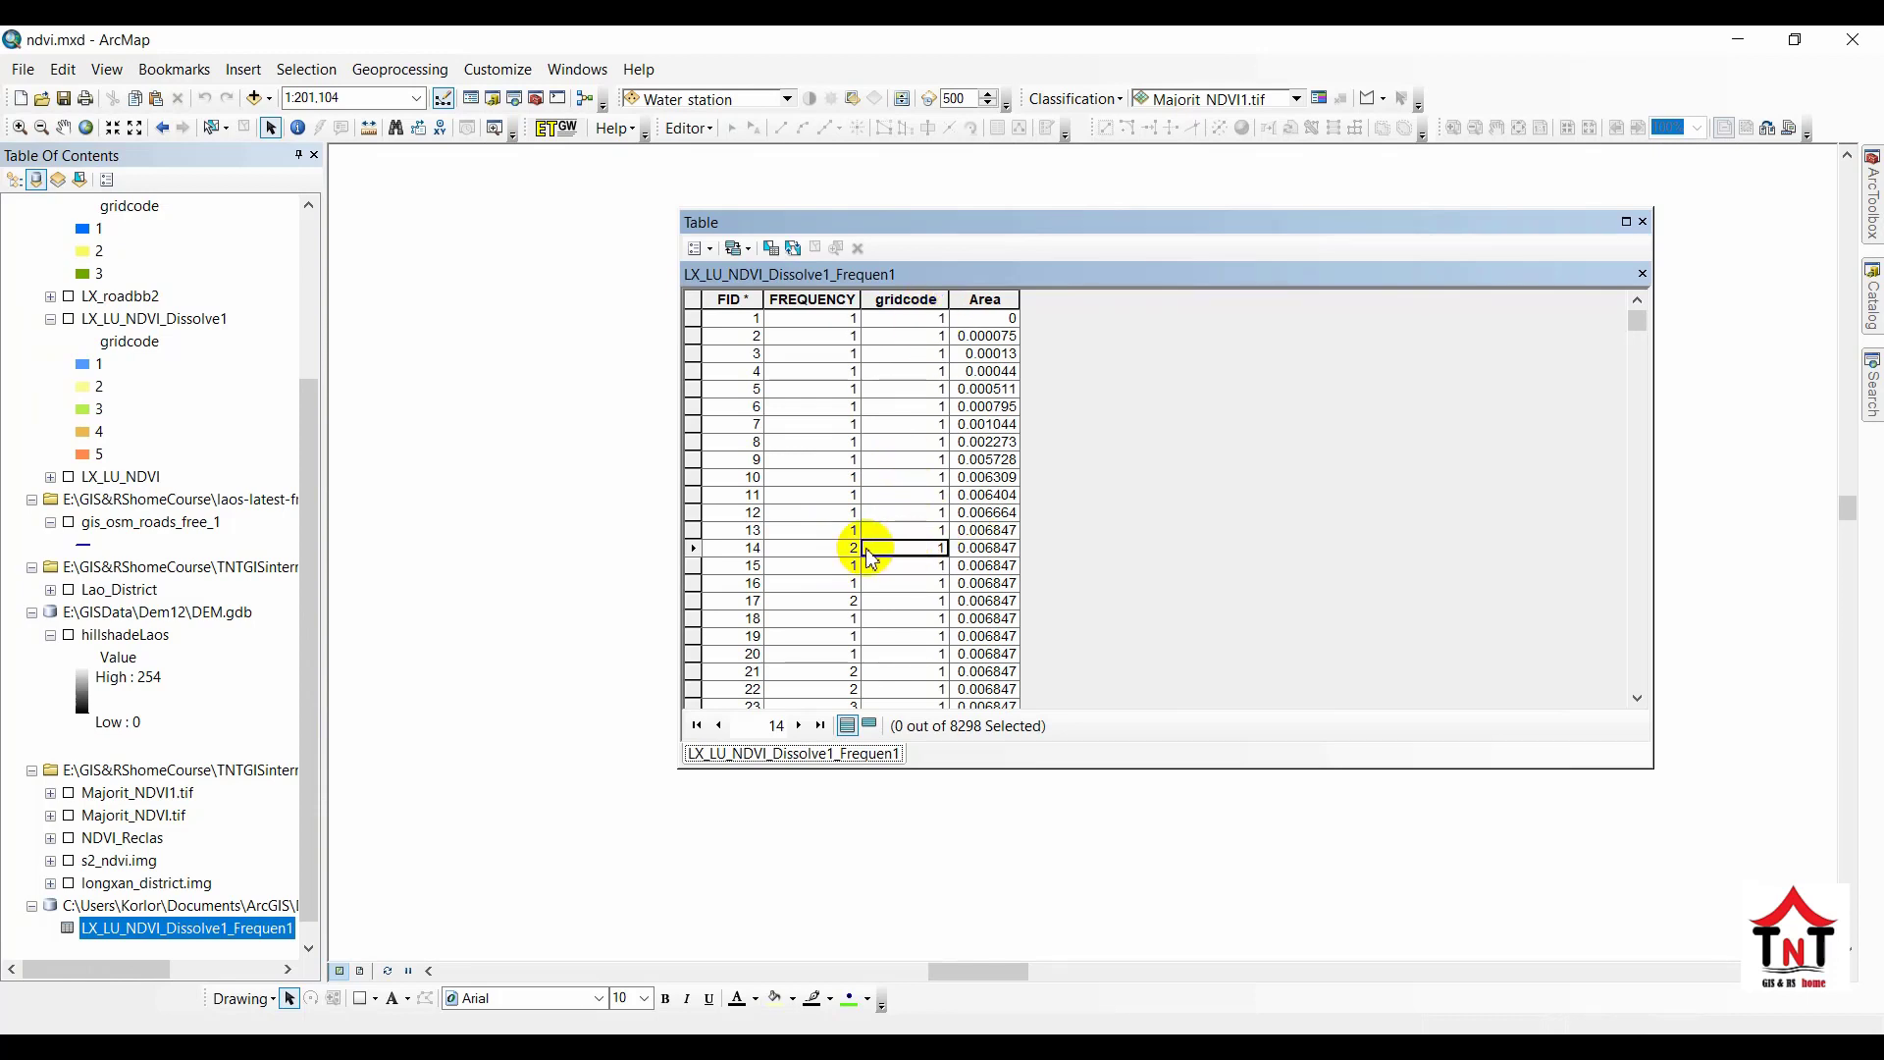
left_click(830, 550)
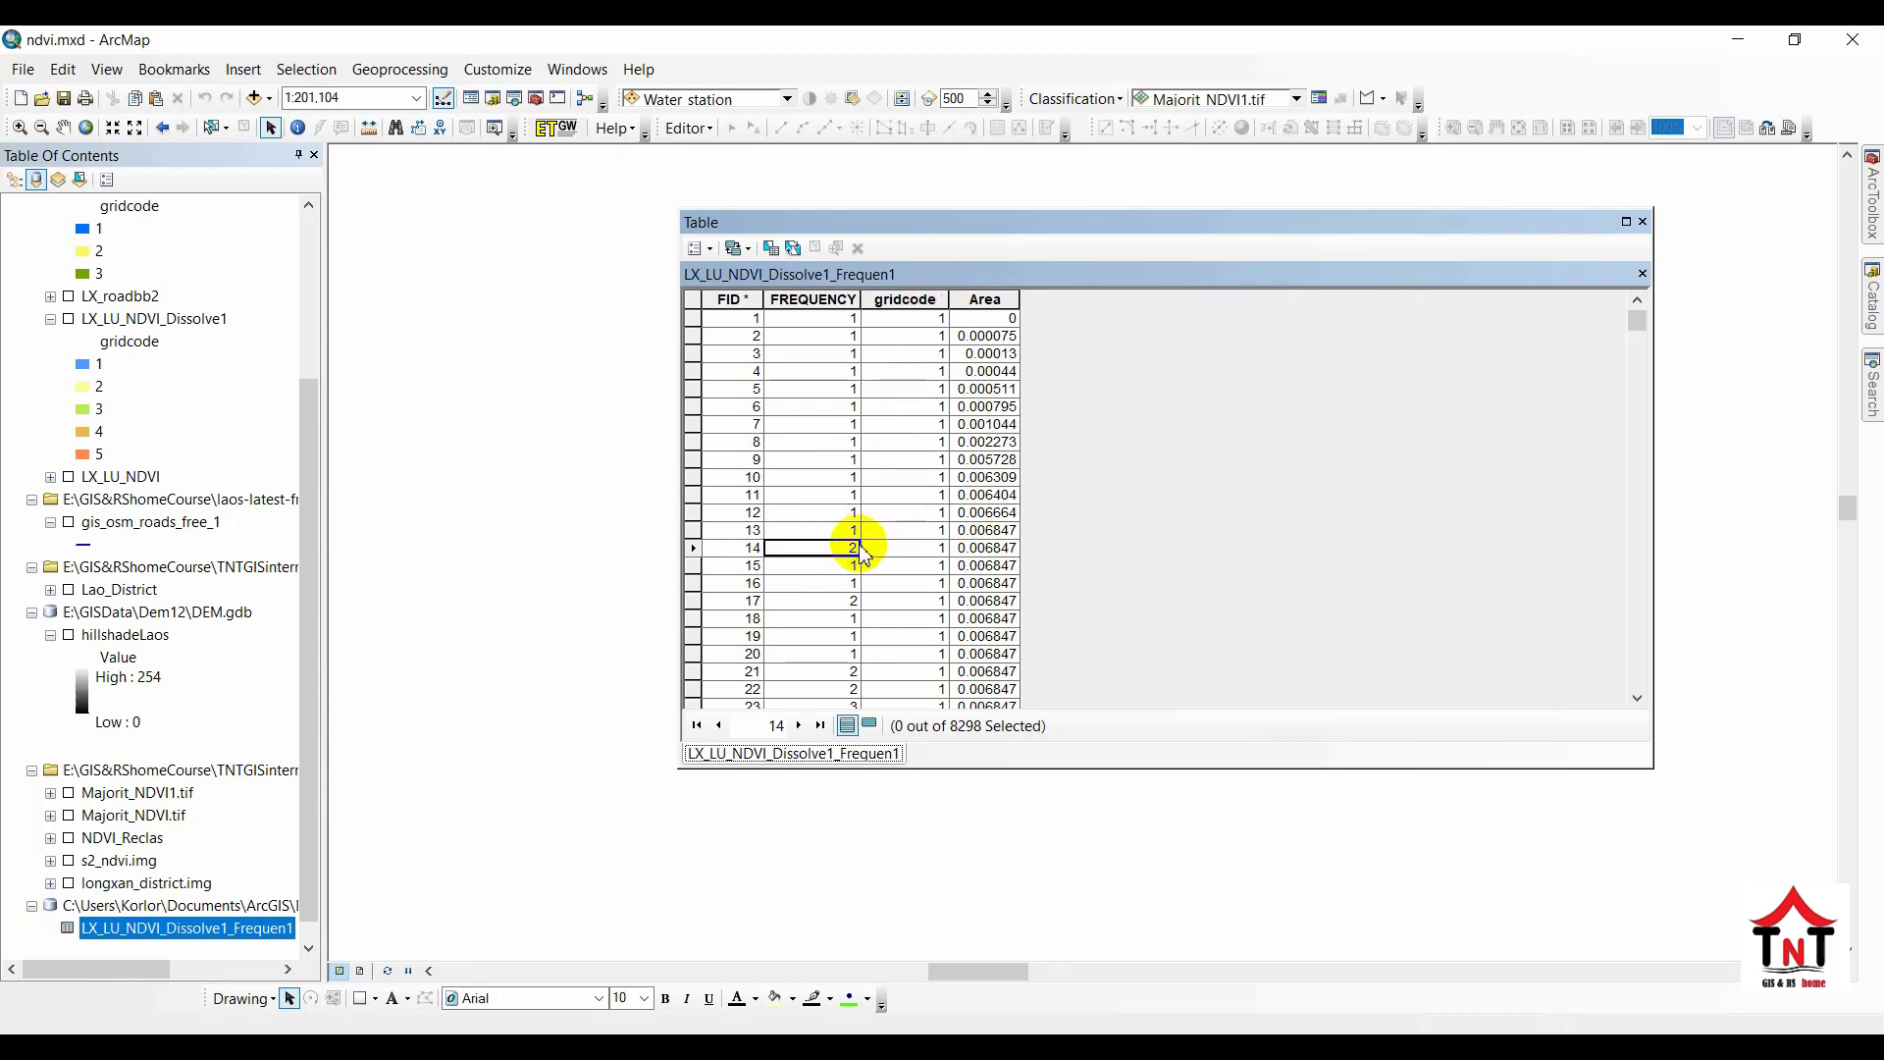
scroll(854, 550, "down", 15)
scroll(860, 553, "down", 20)
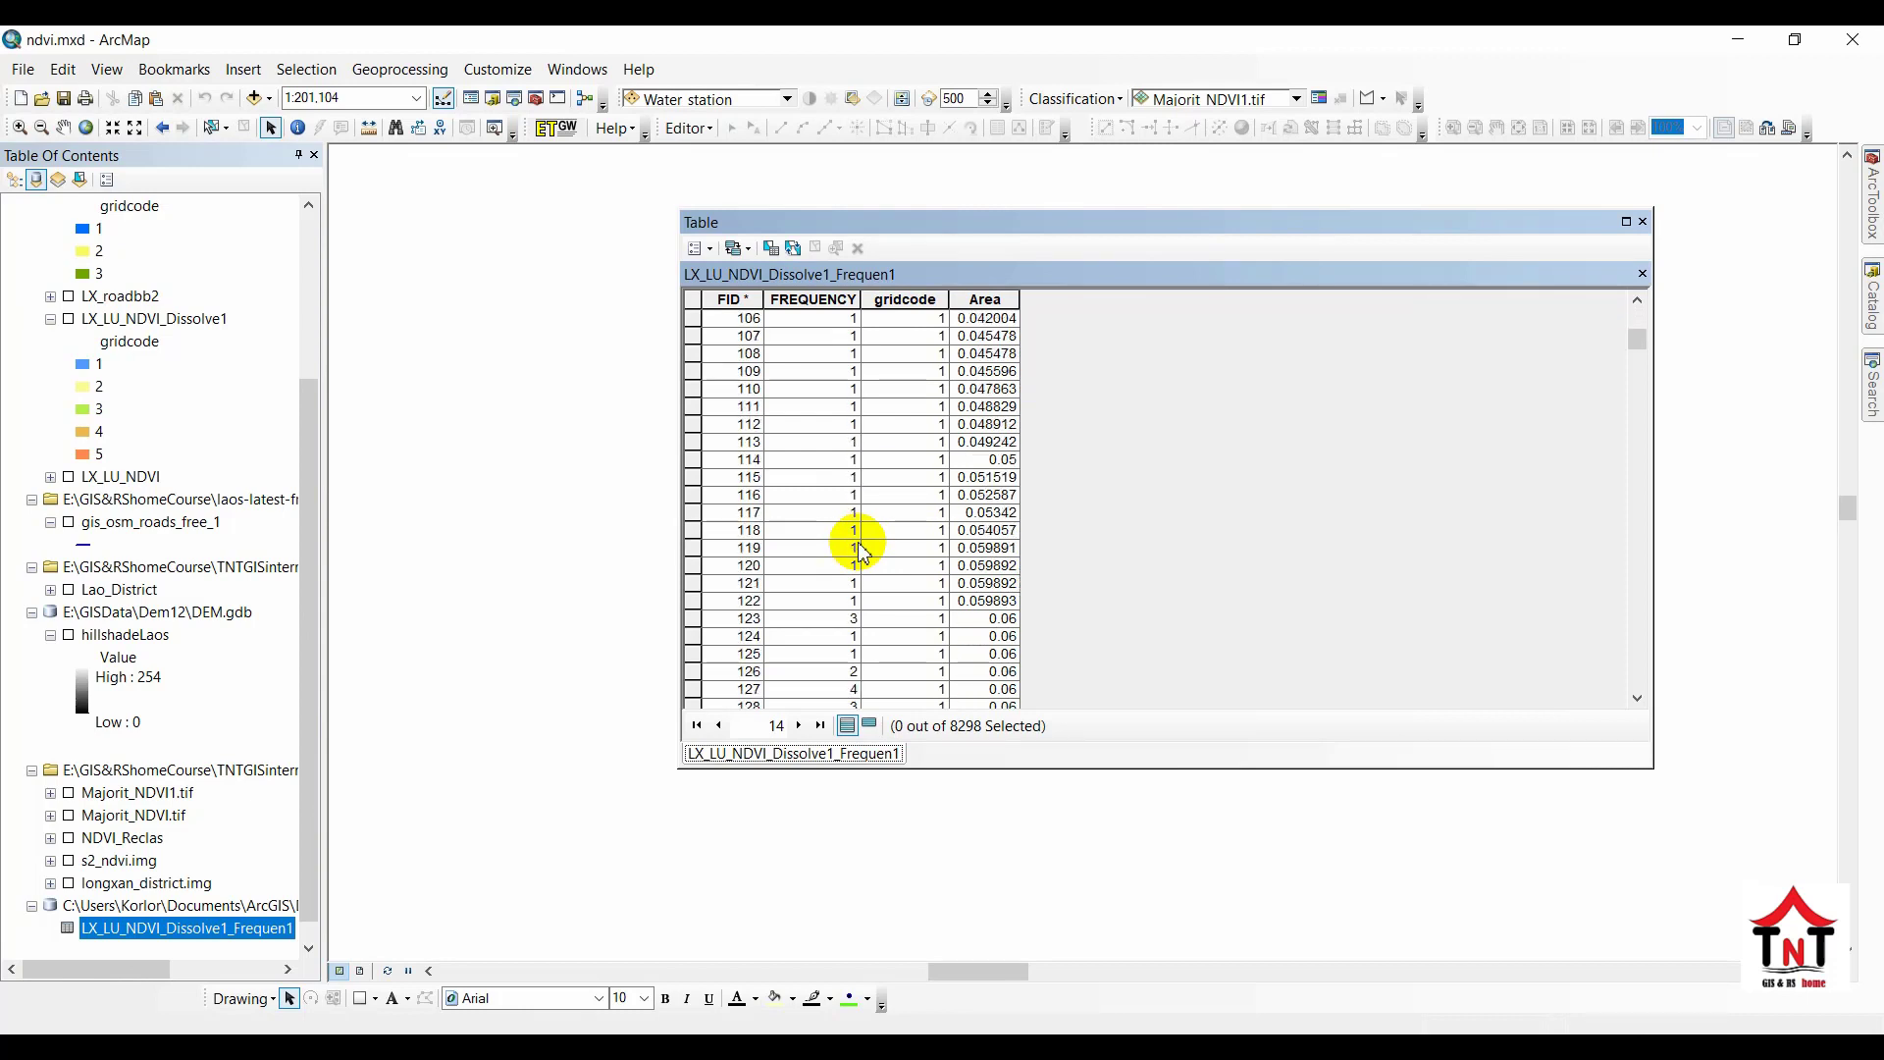
scroll(861, 553, "down", 20)
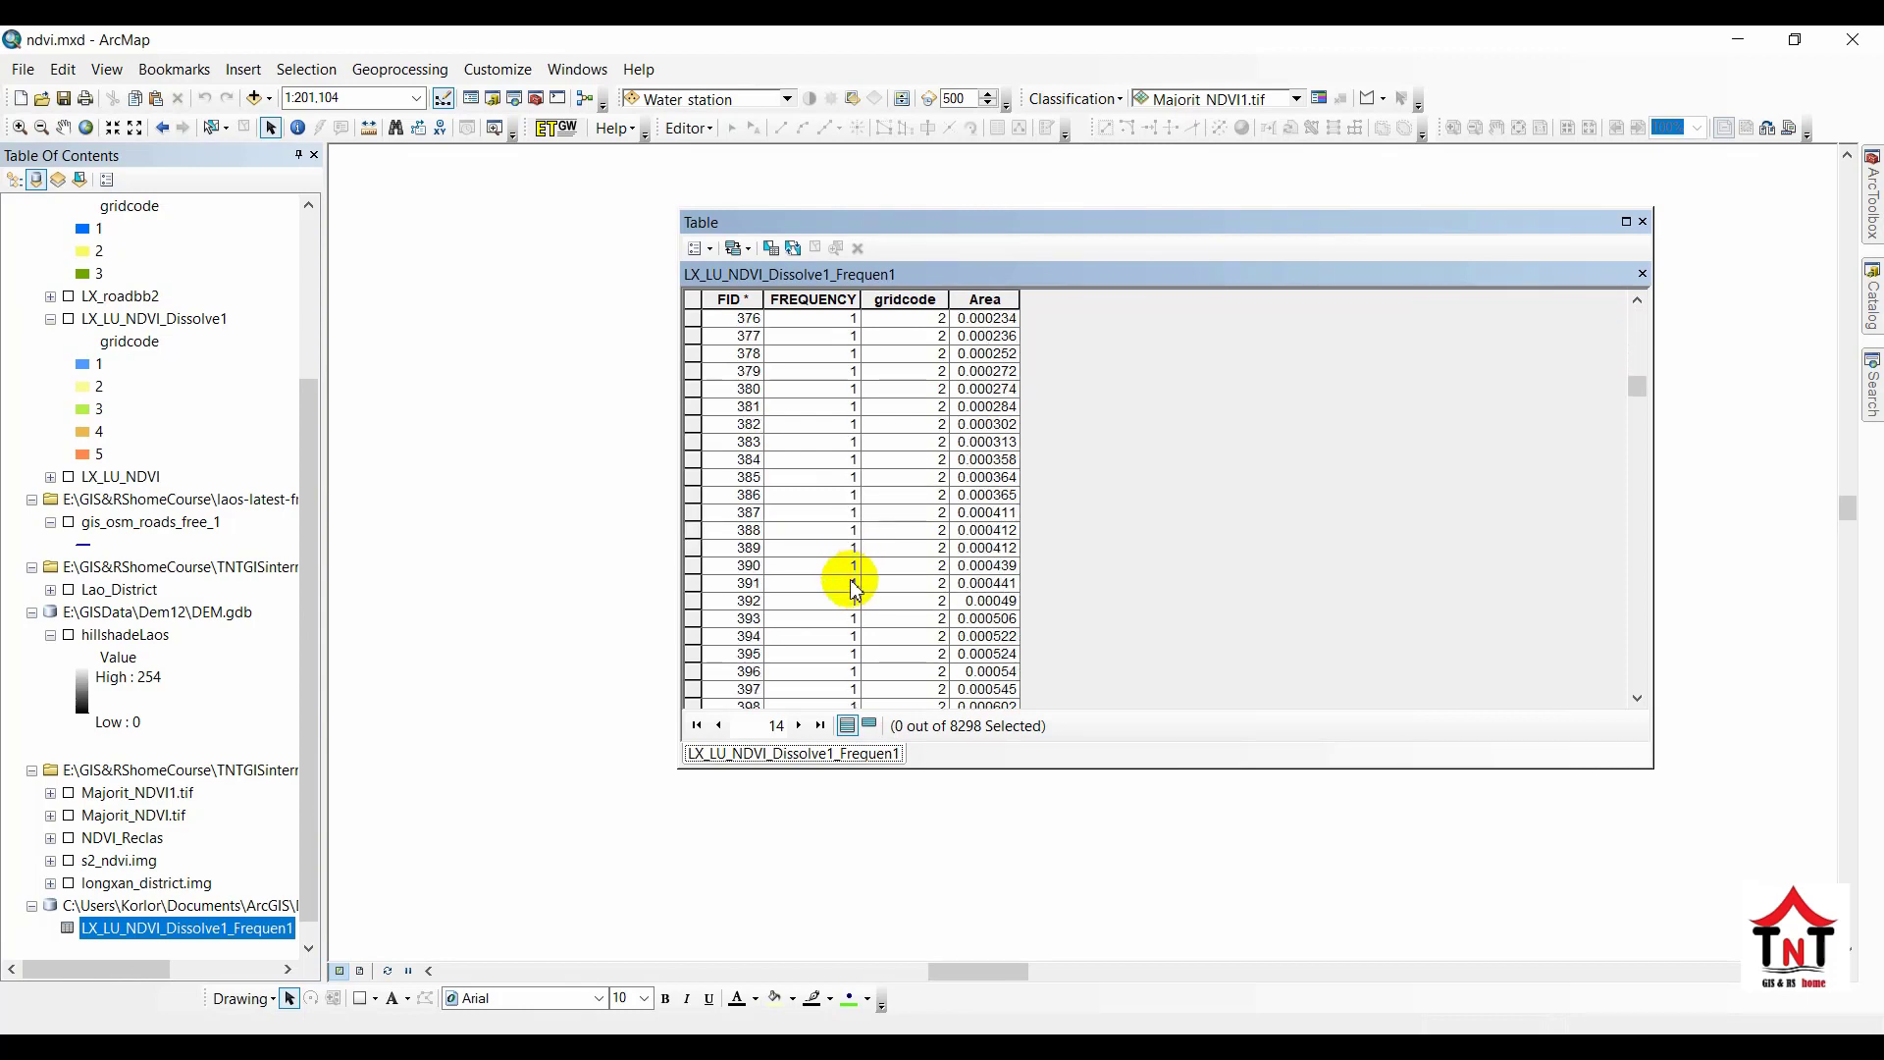
scroll(854, 604, "down", 20)
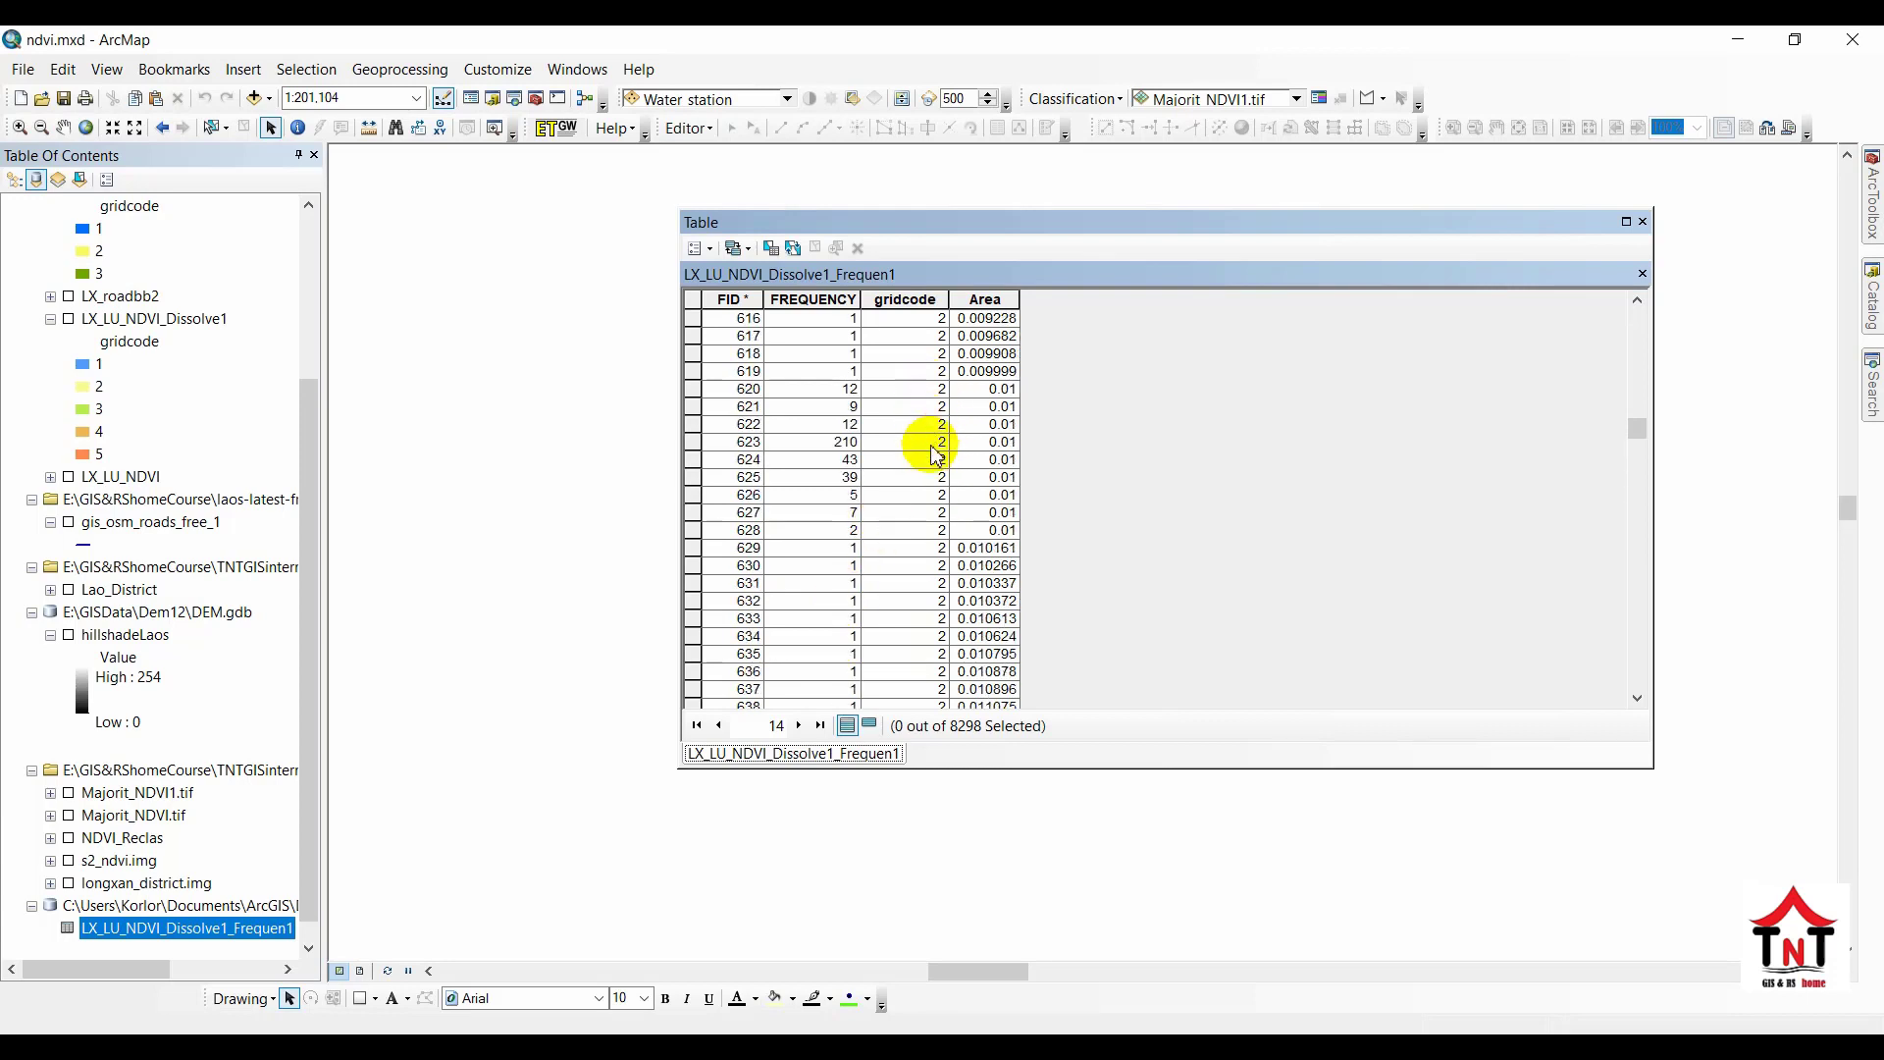
left_click(846, 391)
left_click(840, 412)
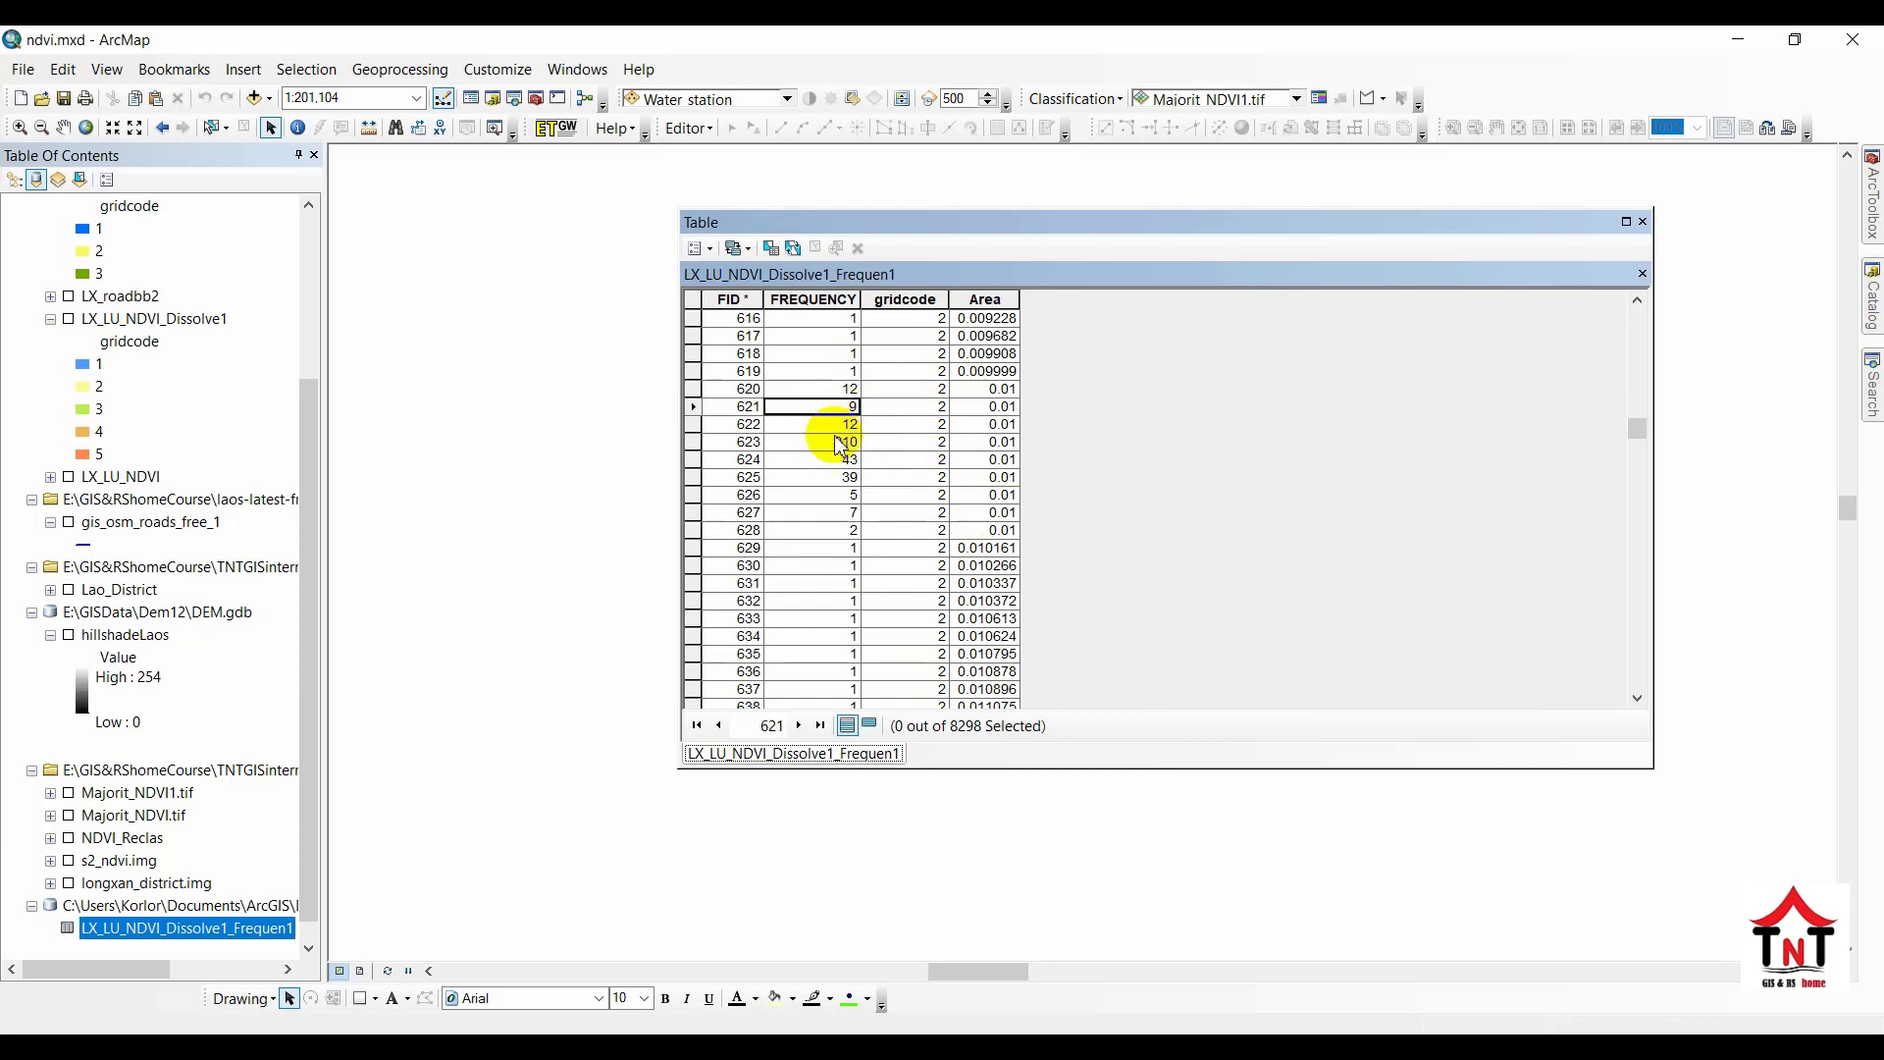
left_click(834, 441)
left_click(830, 424)
left_click(831, 444)
left_click(835, 461)
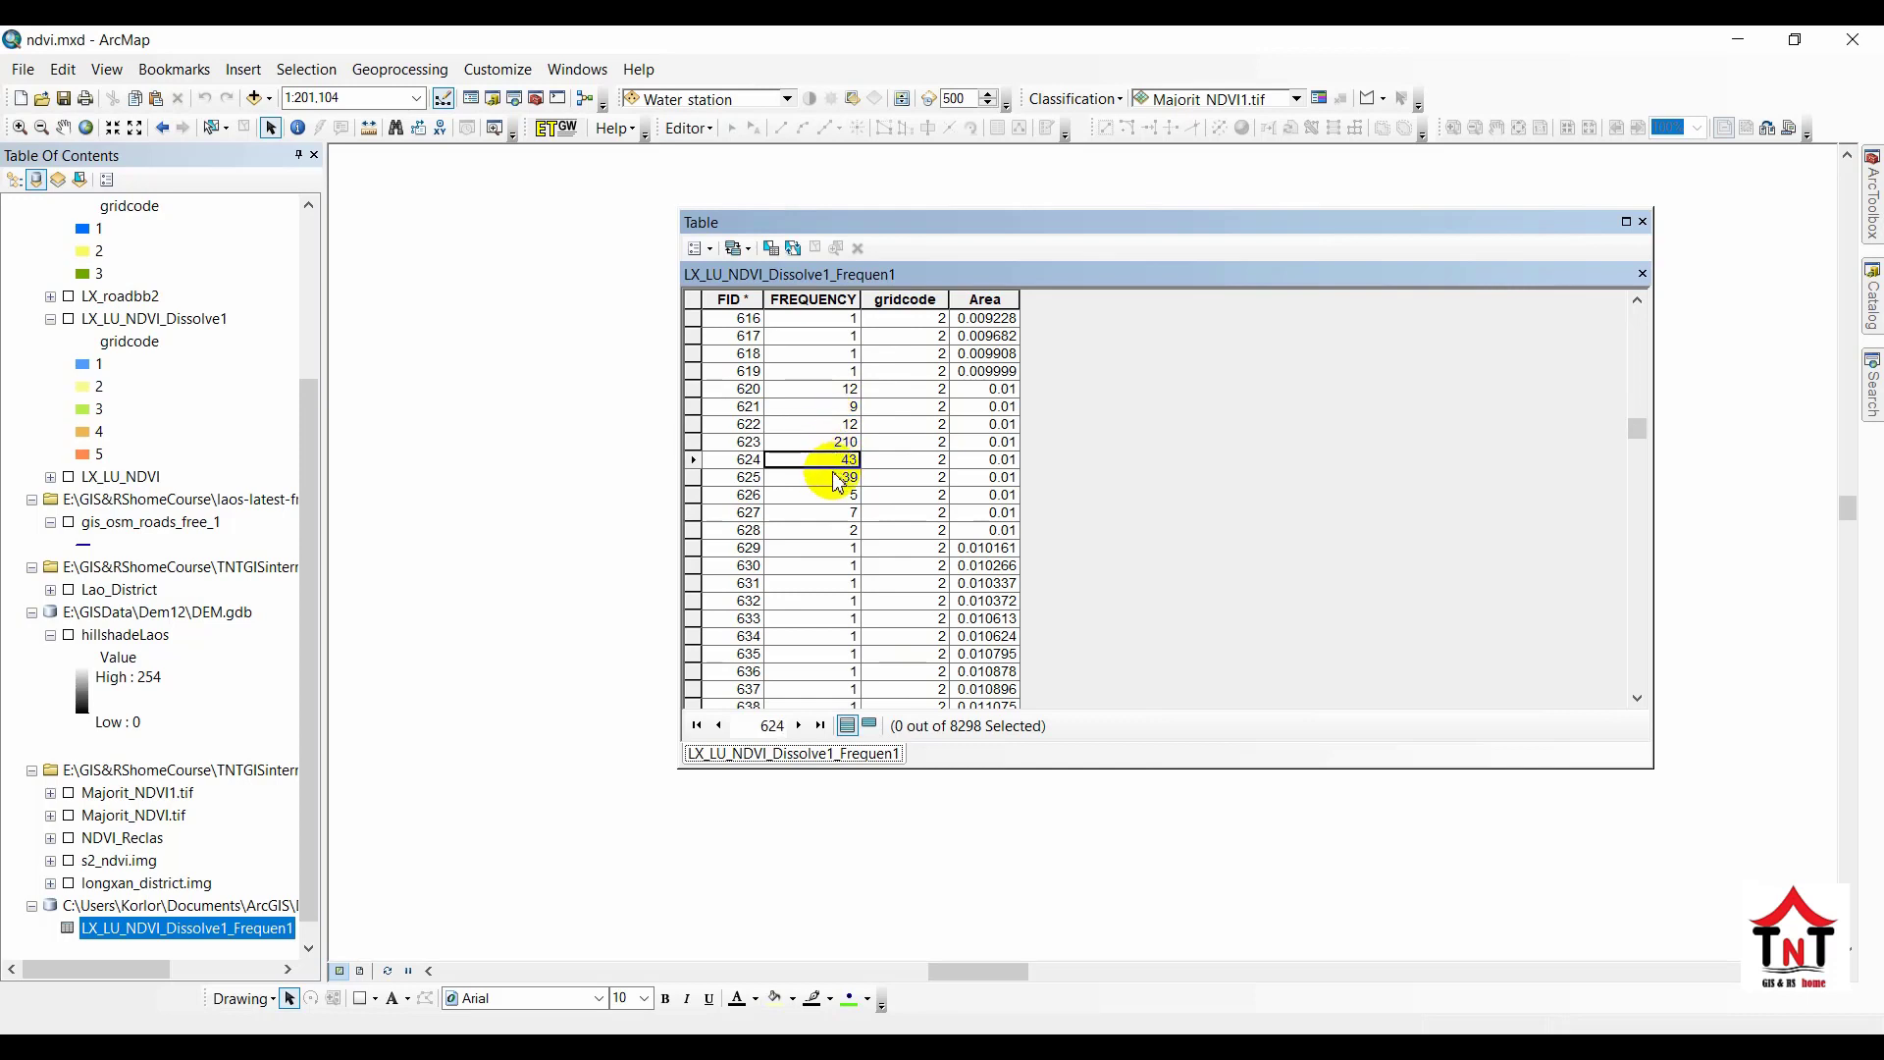
left_click(836, 478)
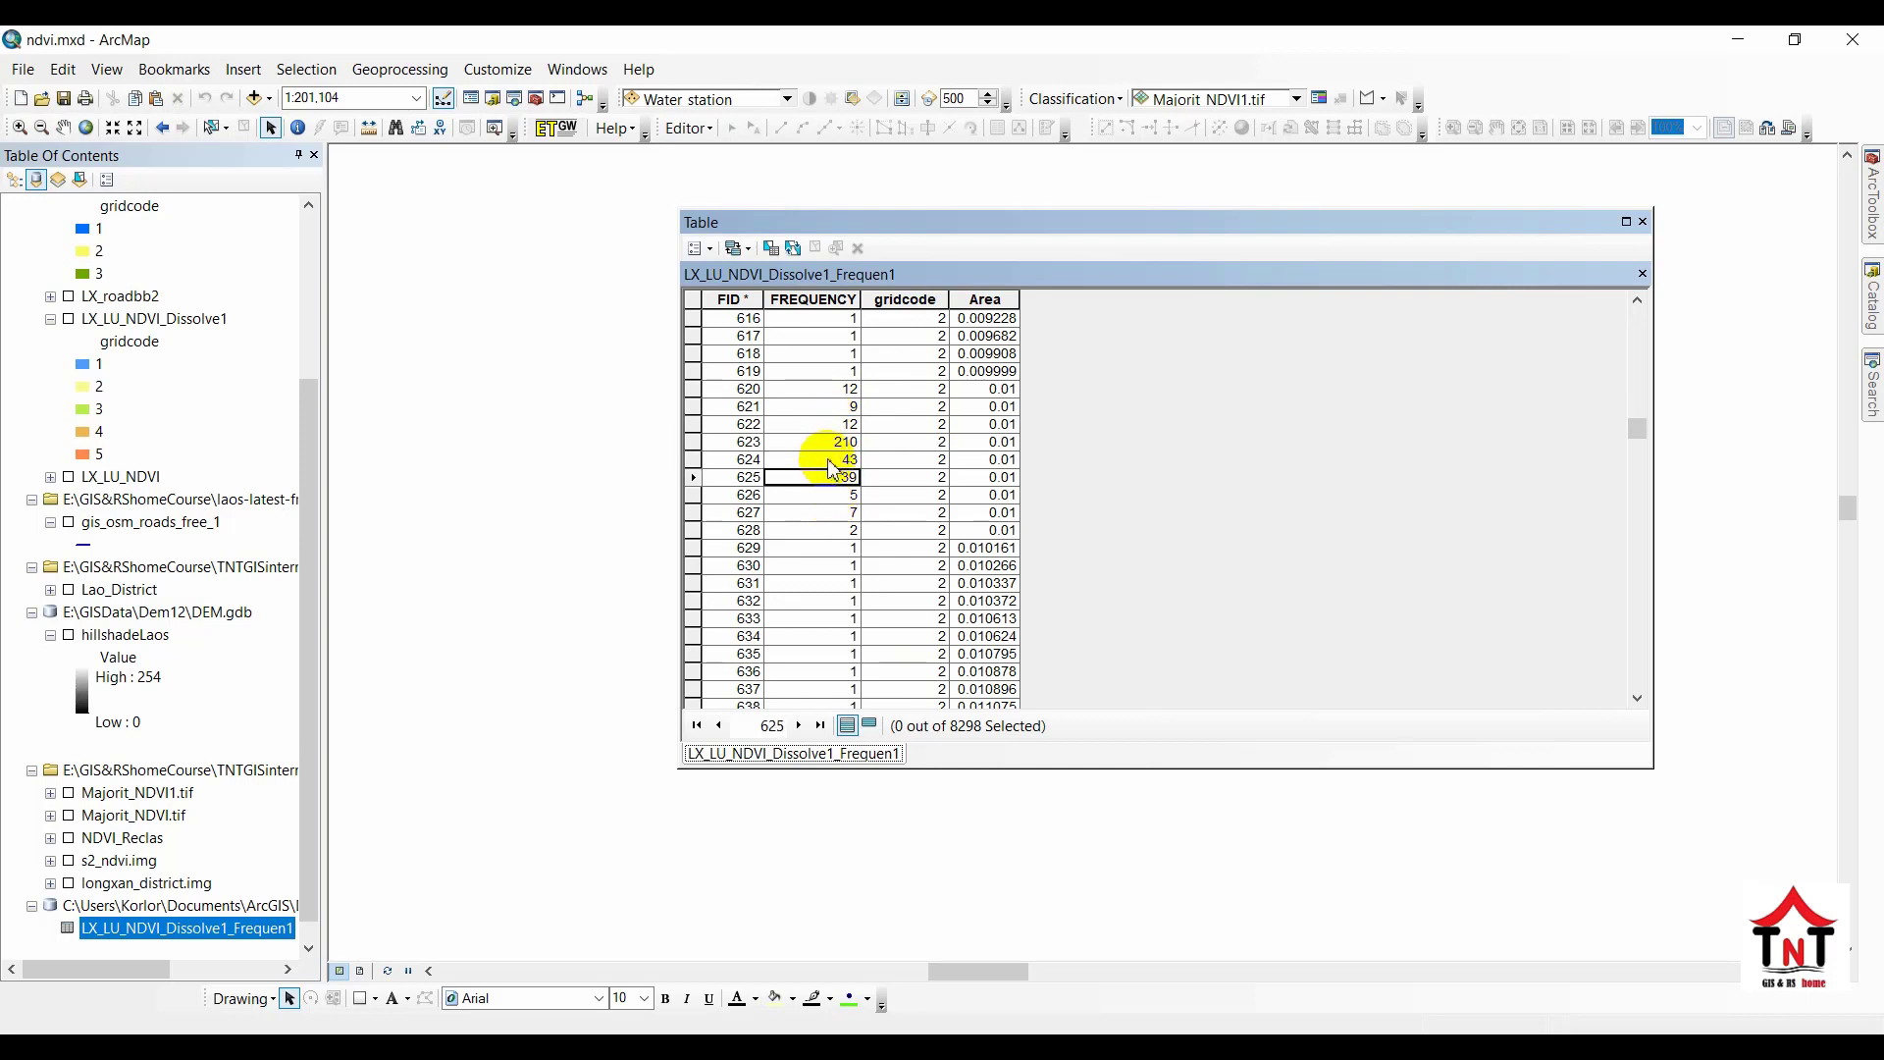
left_click(830, 495)
left_click(831, 512)
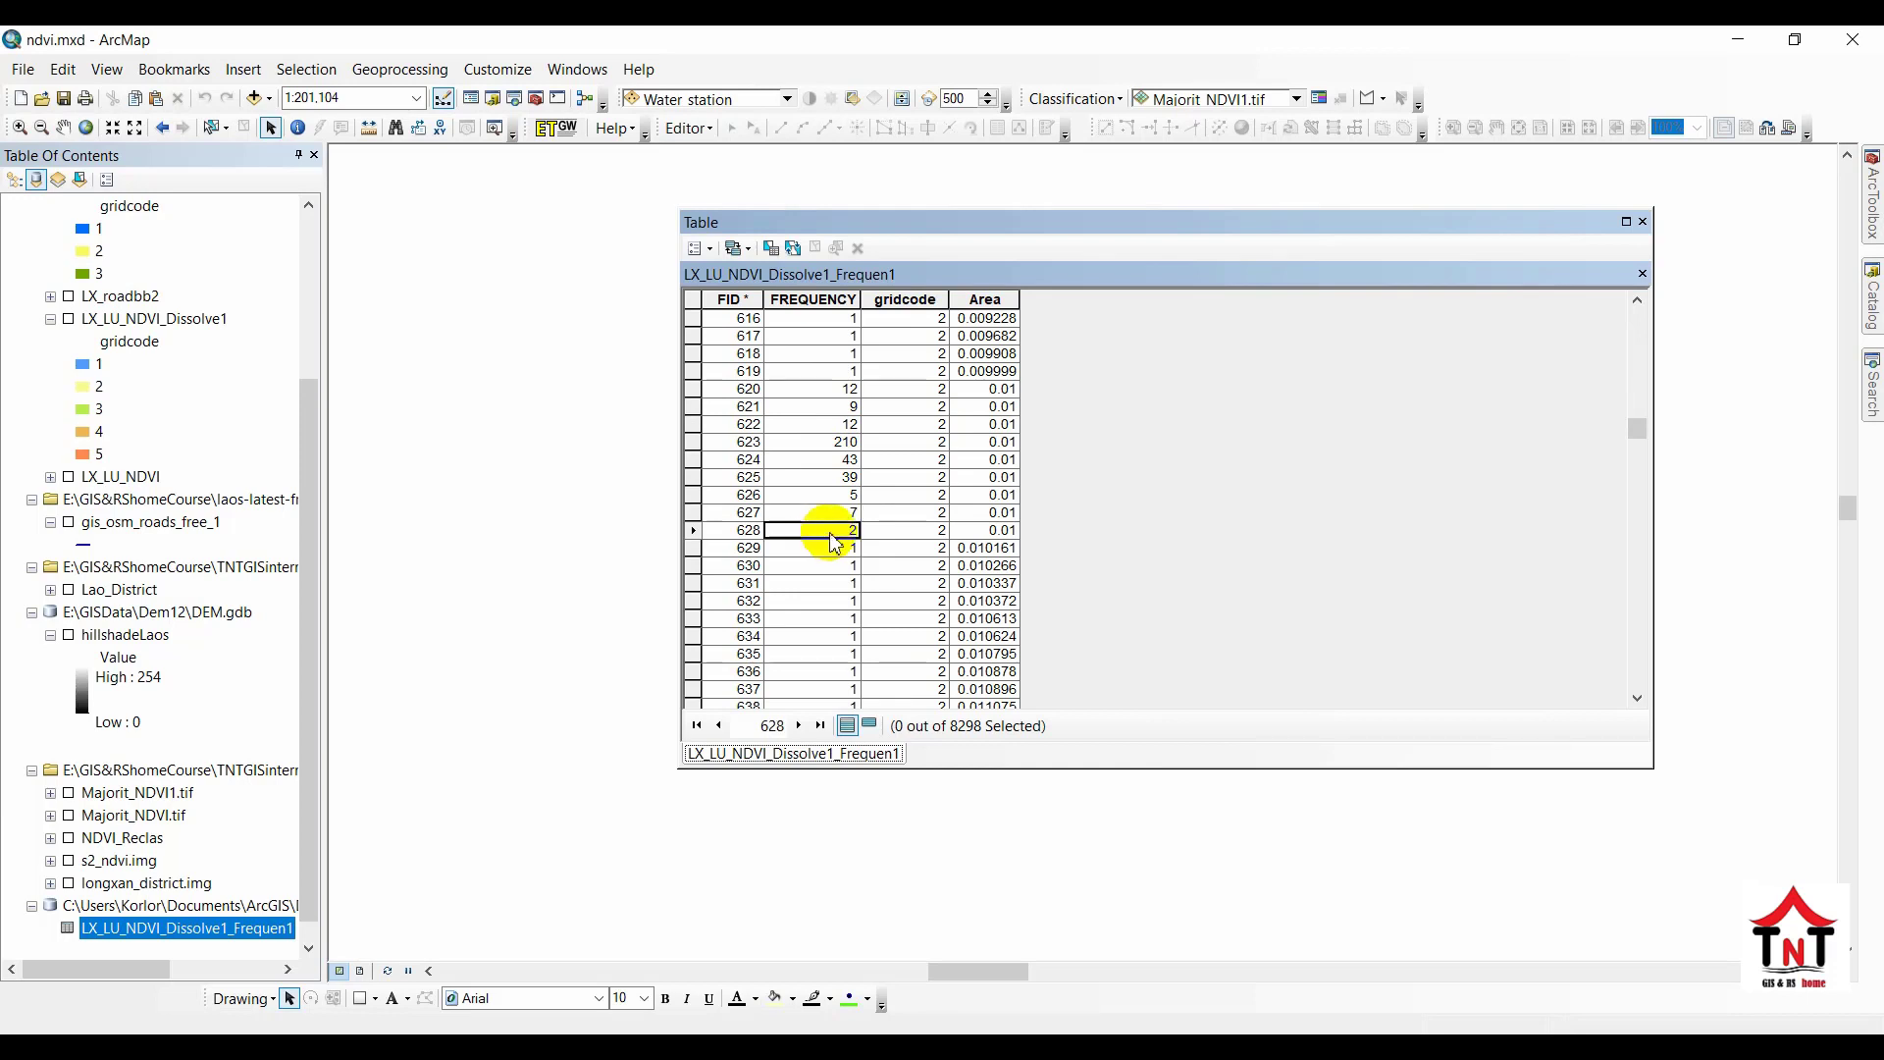
scroll(839, 559, "down", 20)
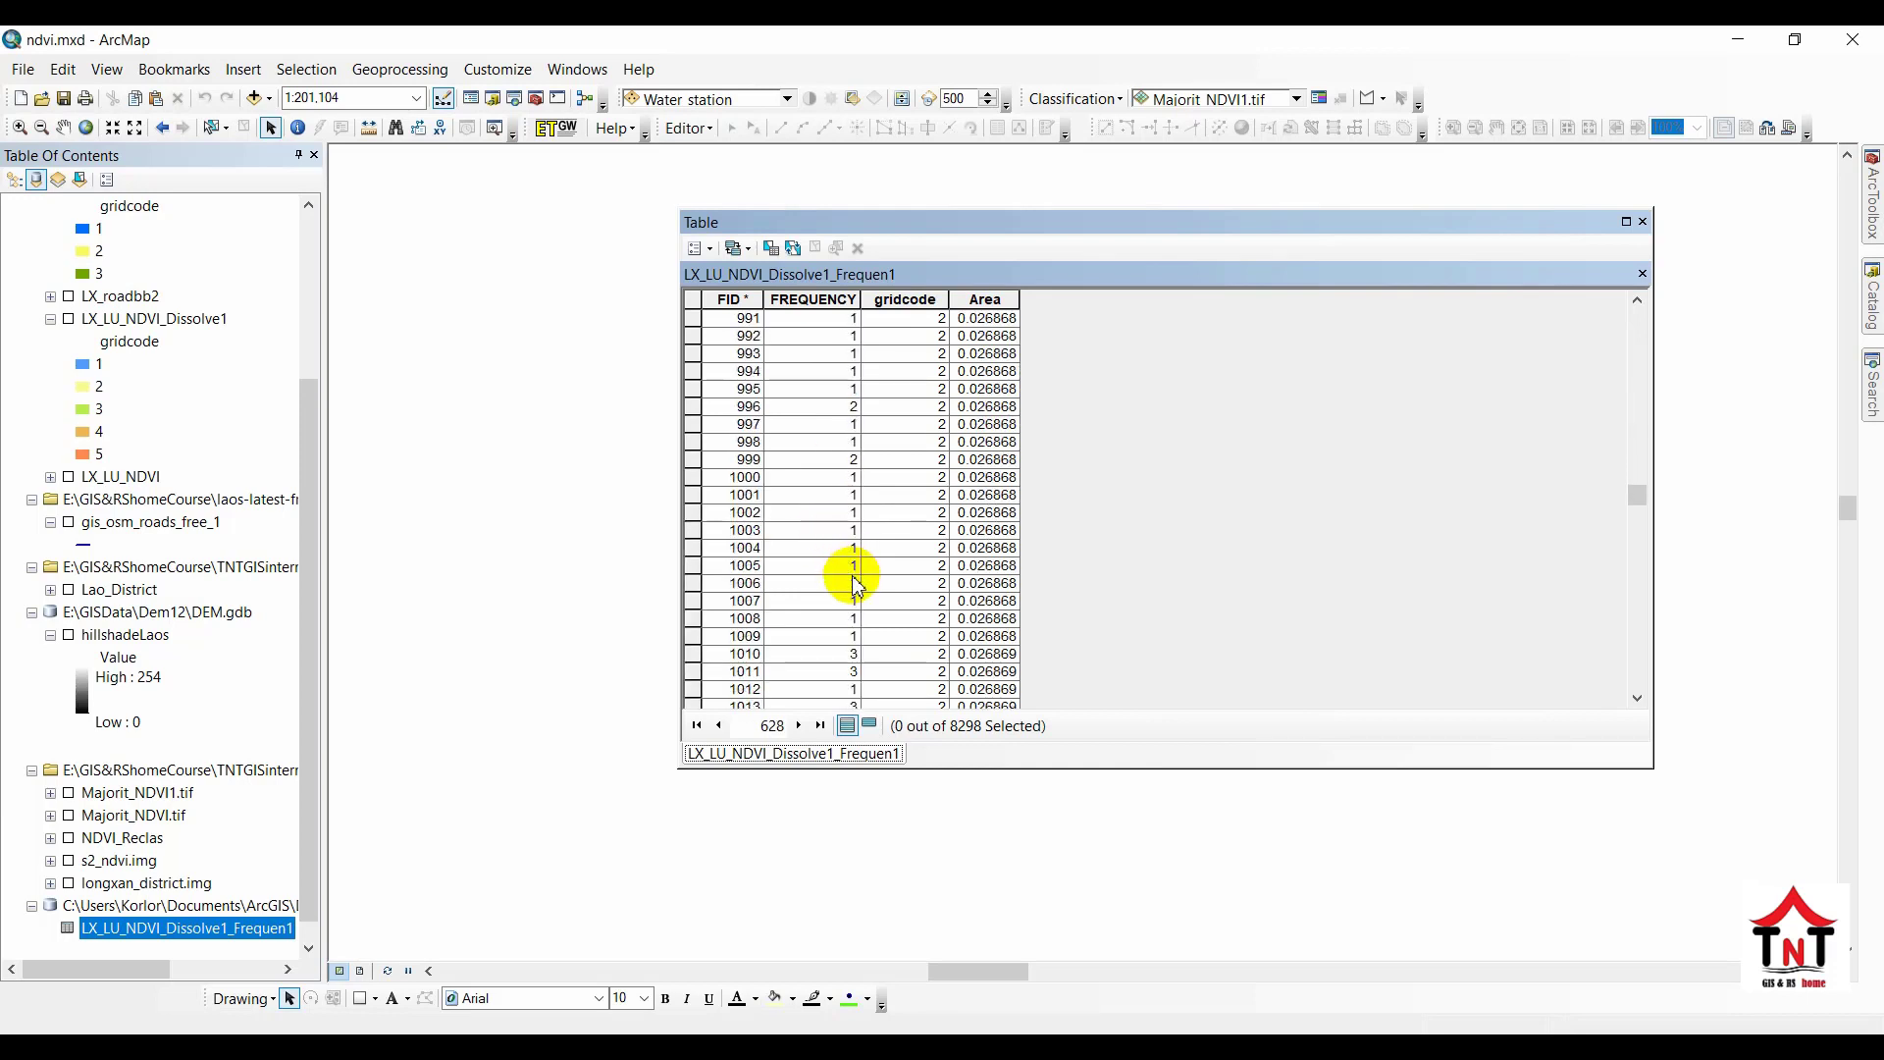
scroll(857, 587, "down", 15)
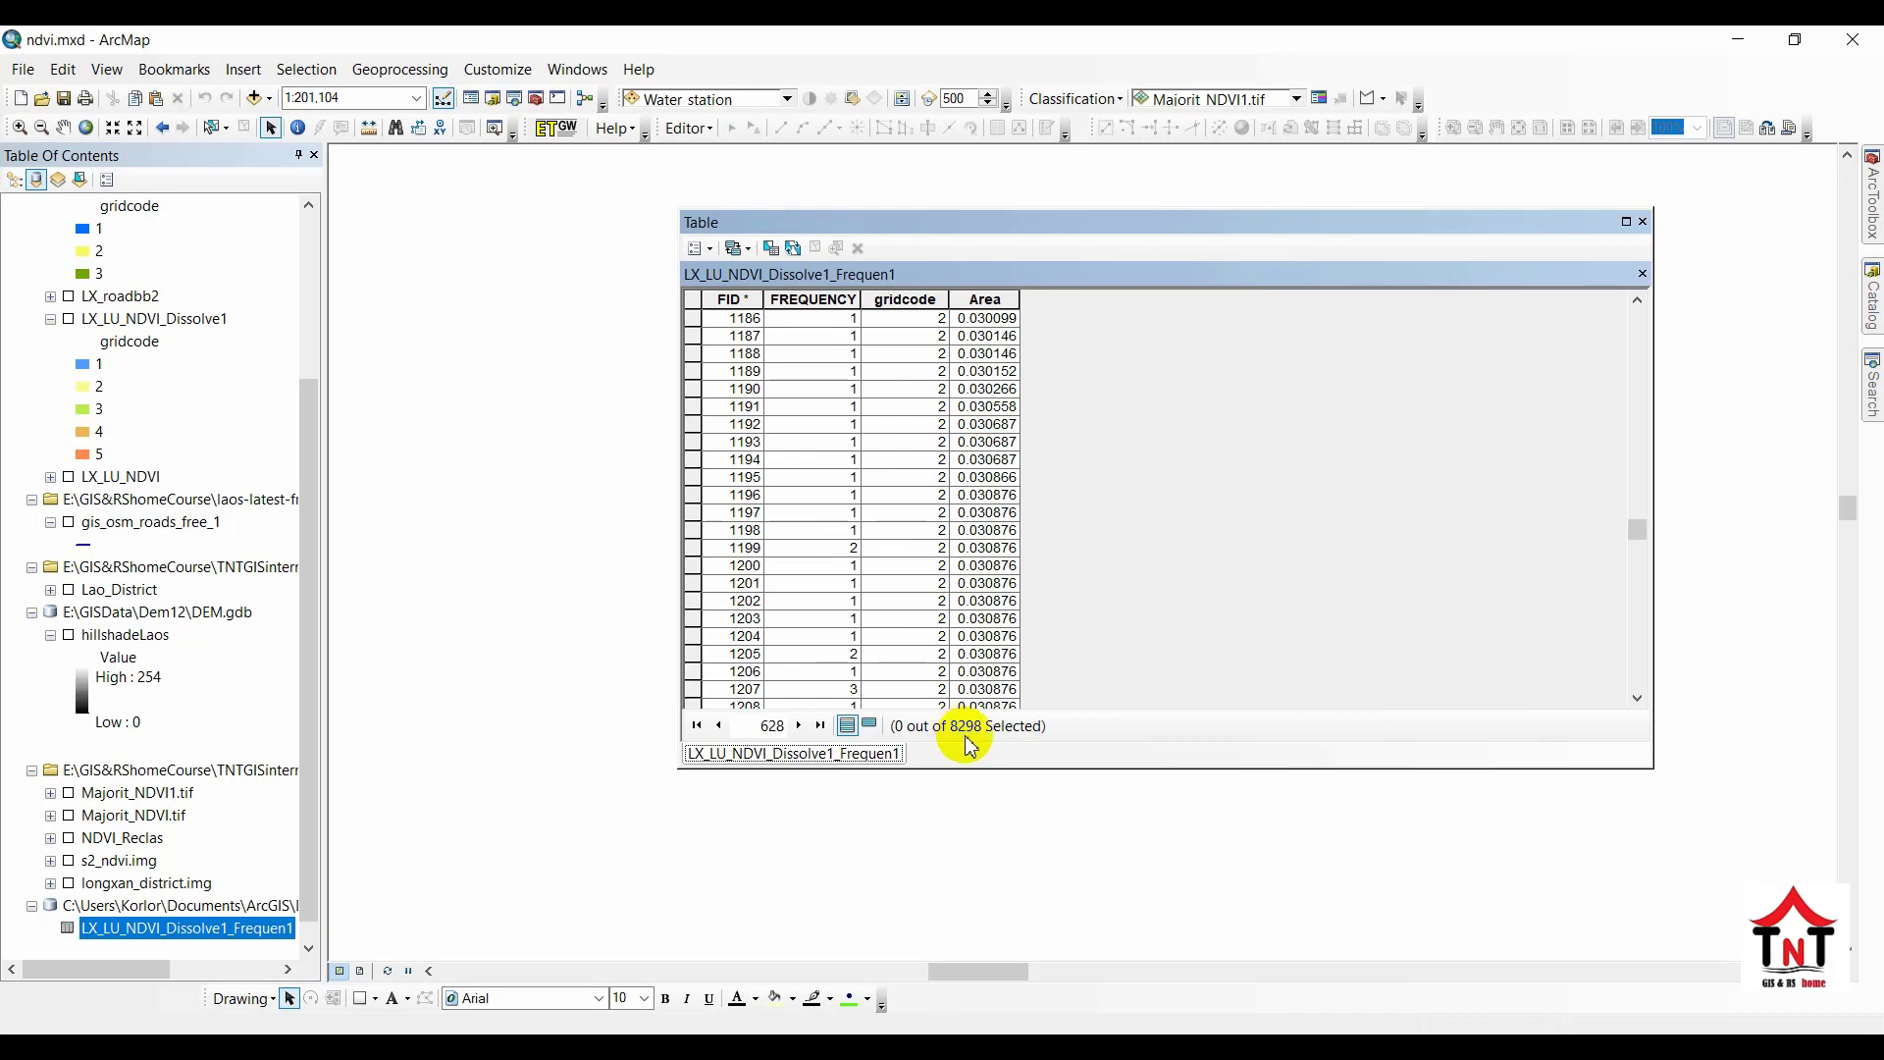
- Open the LX_LU_NDVI_Dissolve1 attribute table to compare its records with the frequency table
left_click(145, 321)
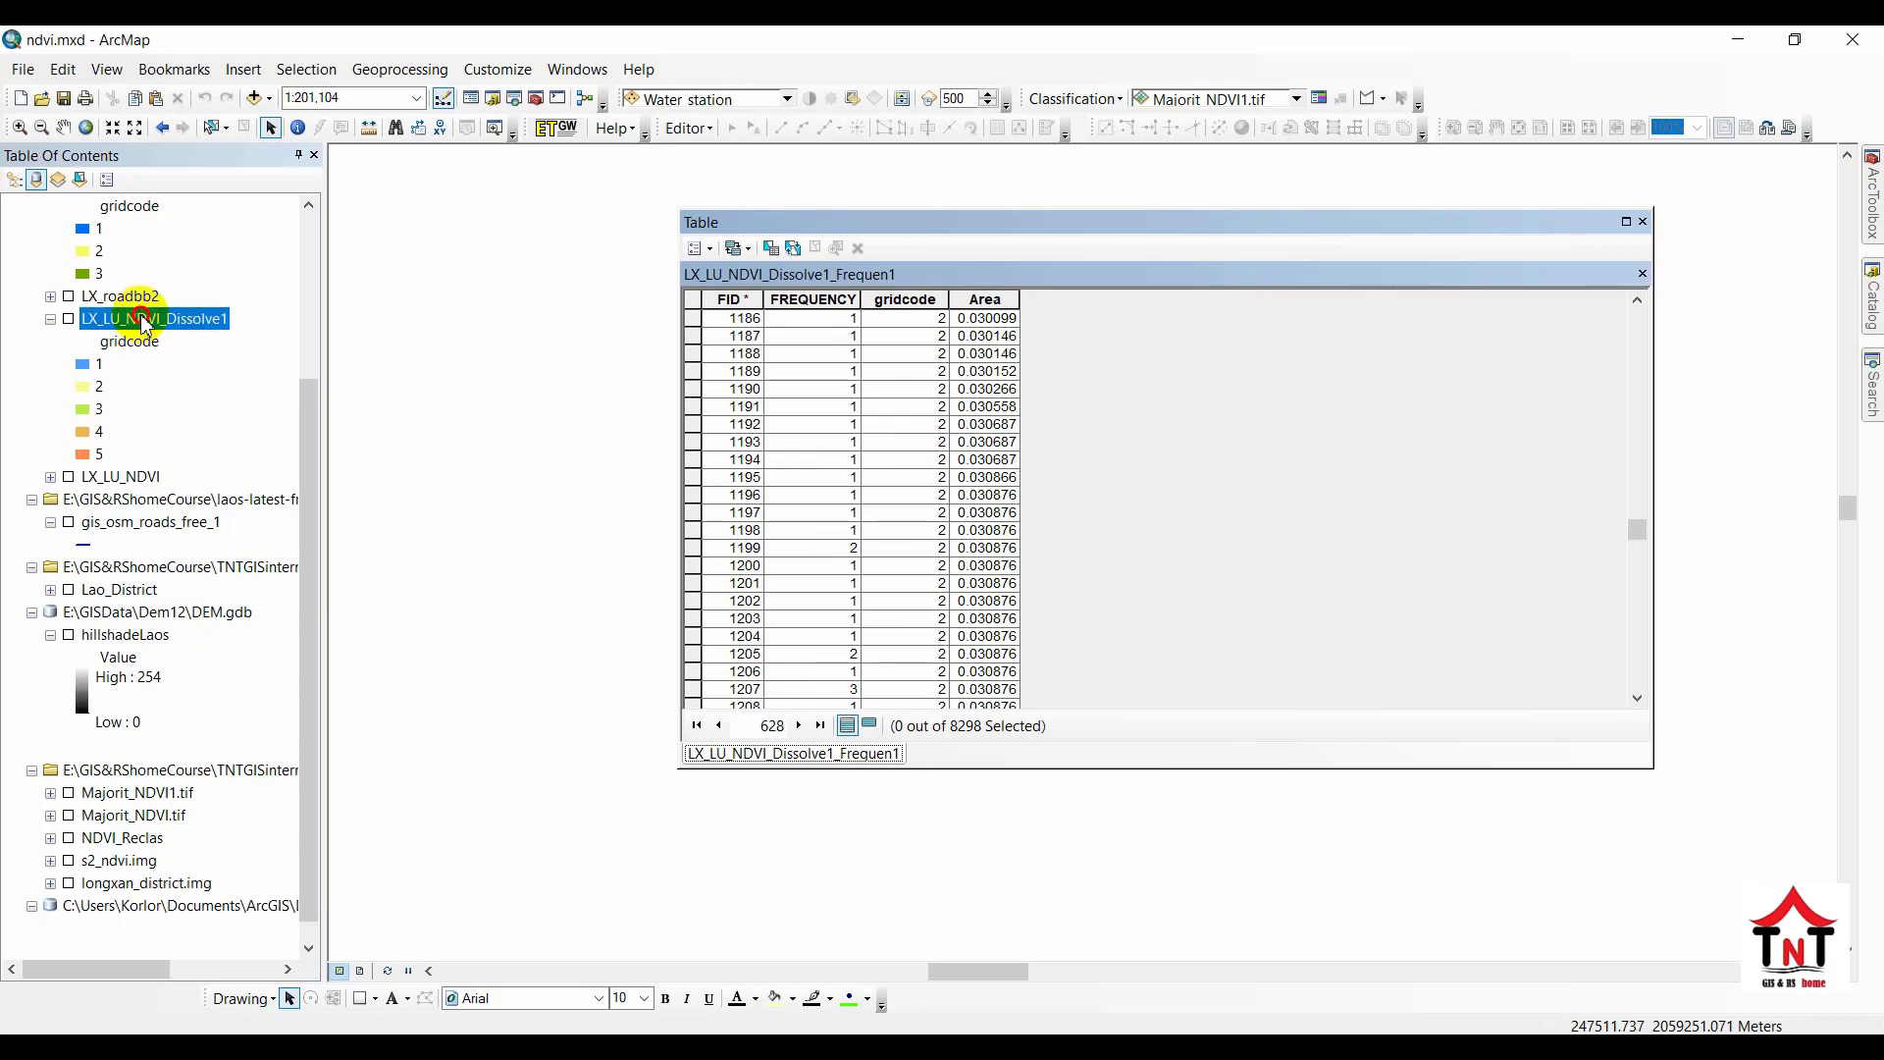
right_click(146, 322)
left_click(231, 383)
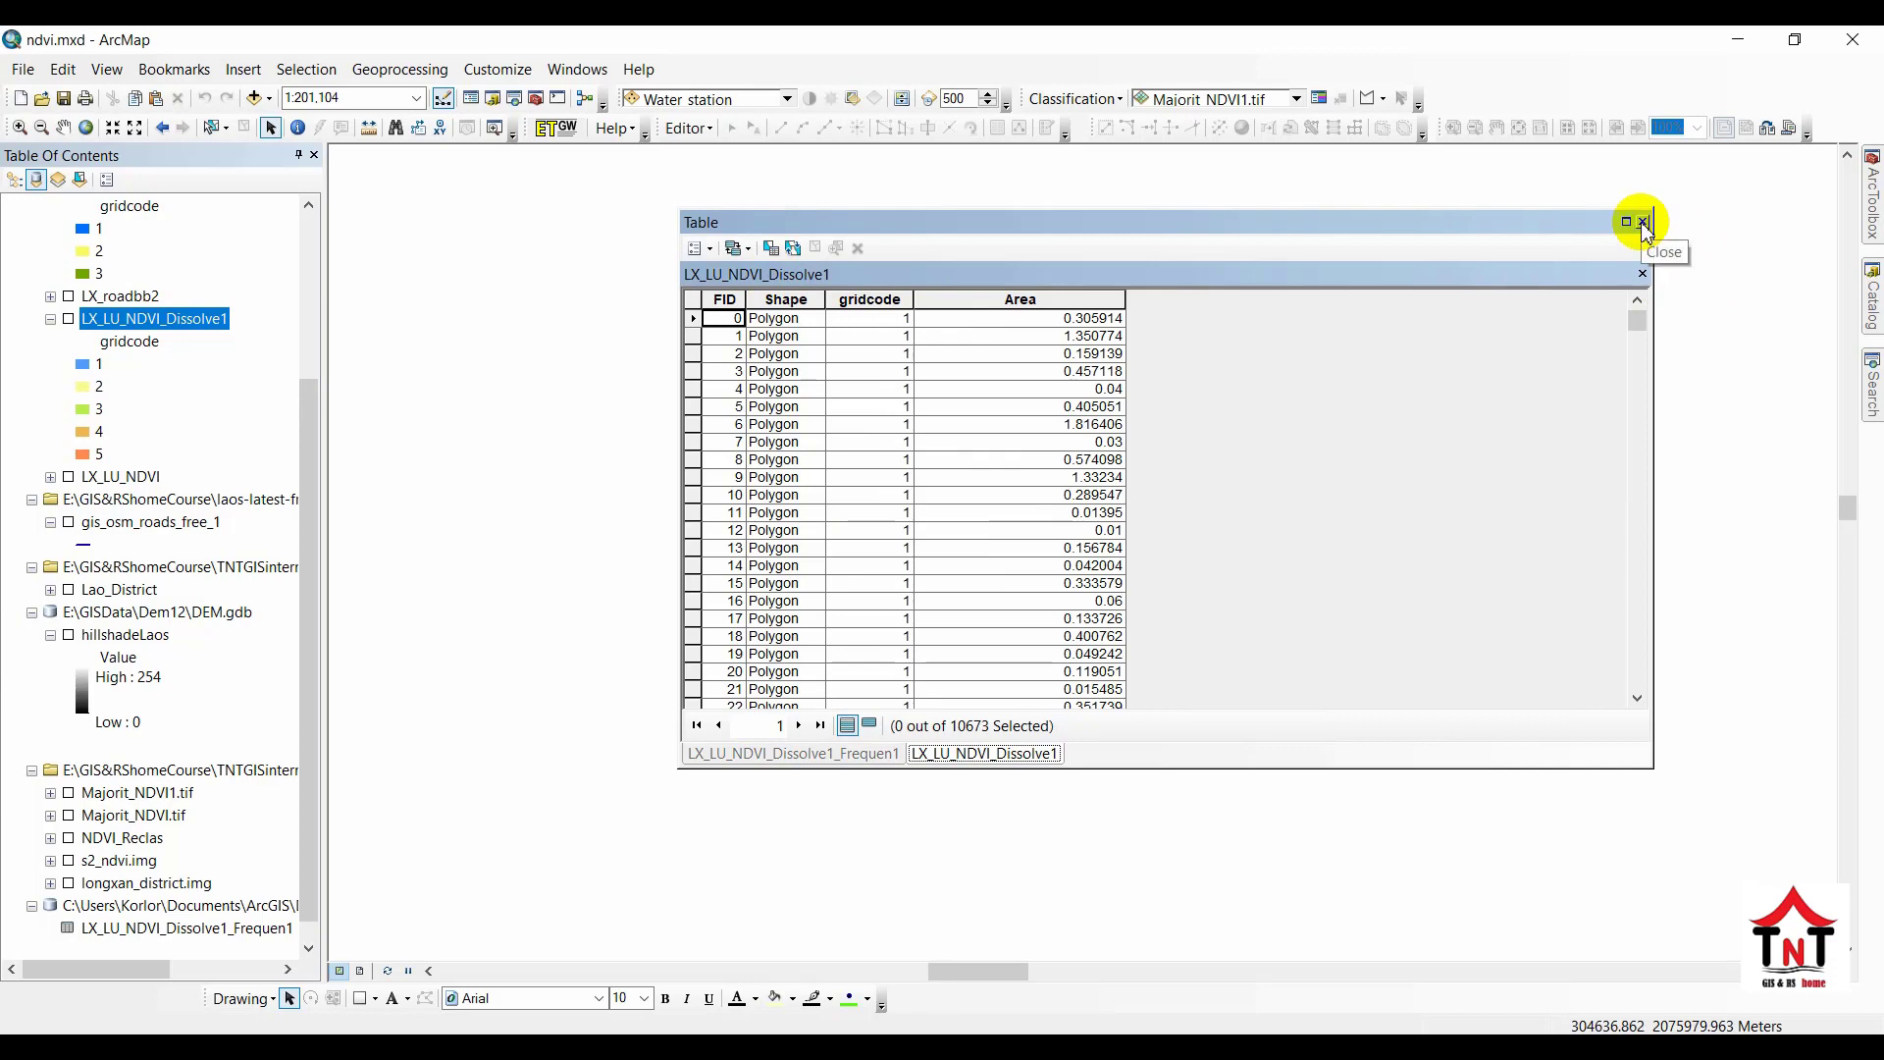
- Return to the LX_LU_NDVI_Dissolve1_Frequen1 table, select all its records and copy them
scroll(90, 871, "down", 1)
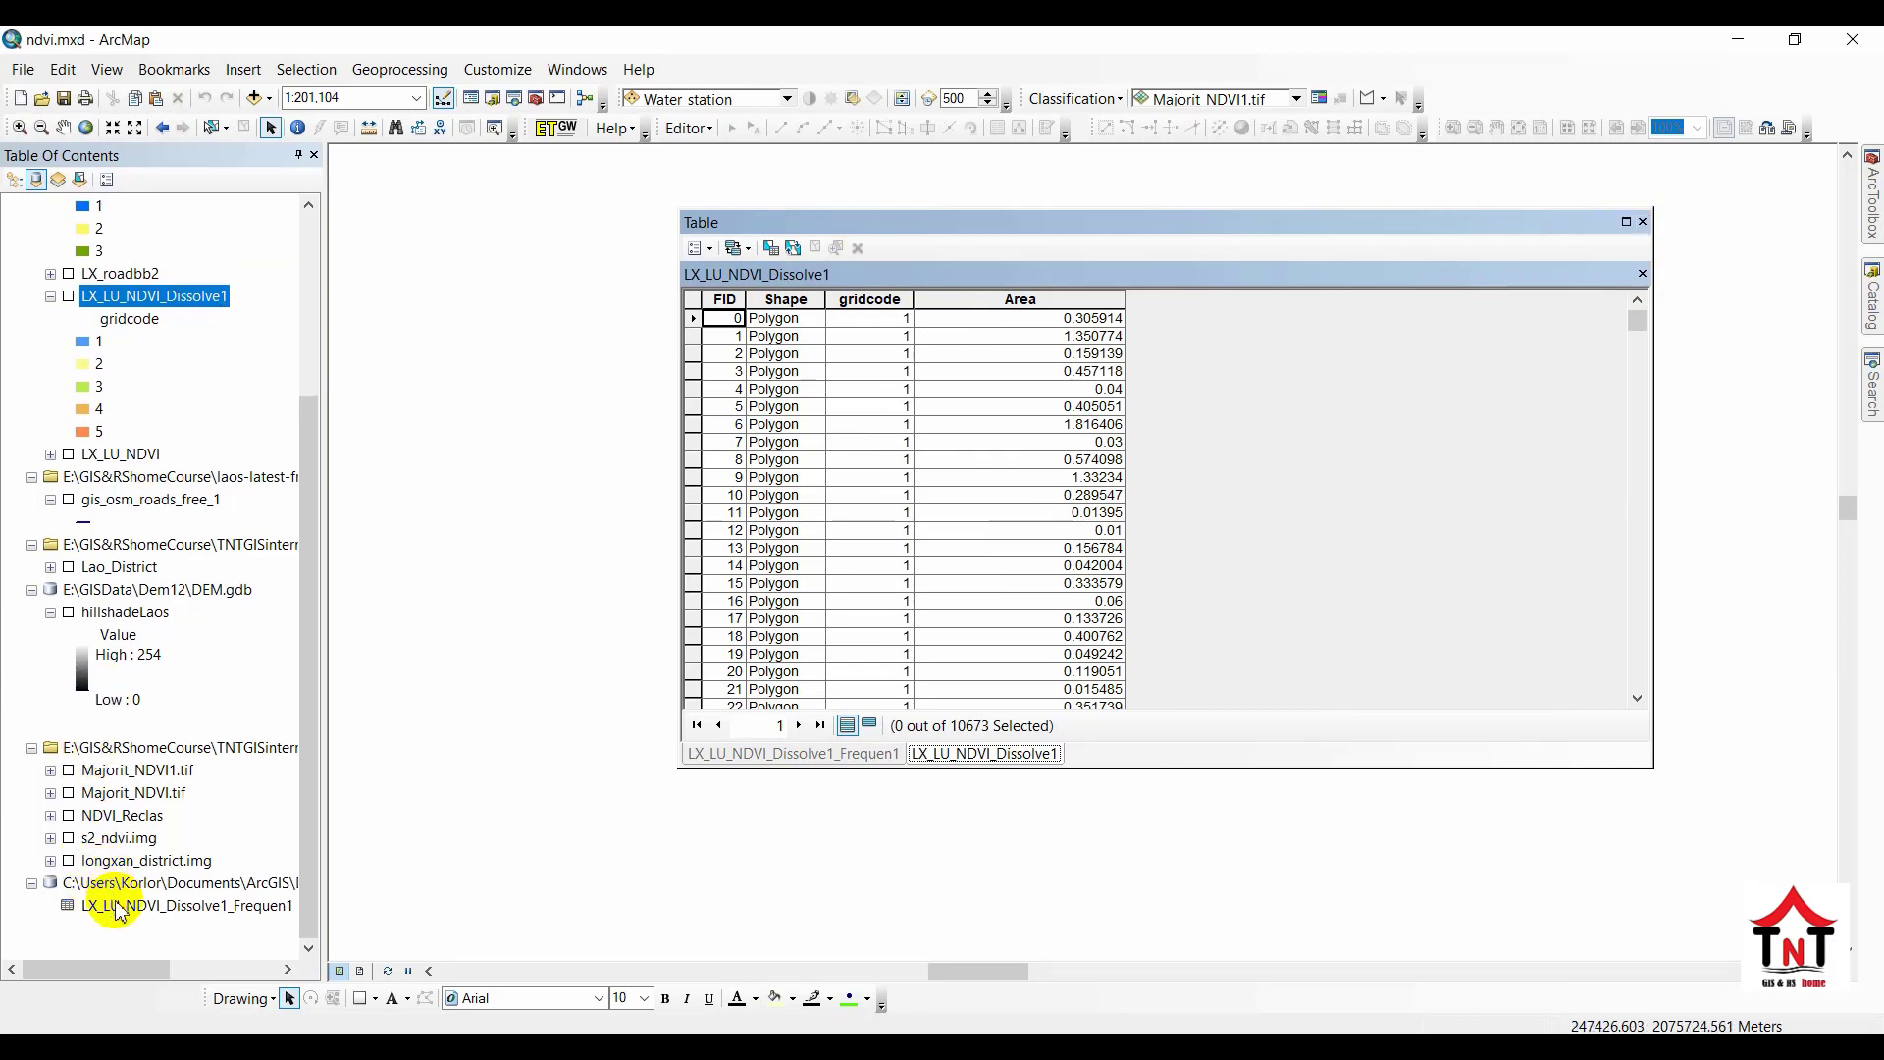
right_click(123, 911)
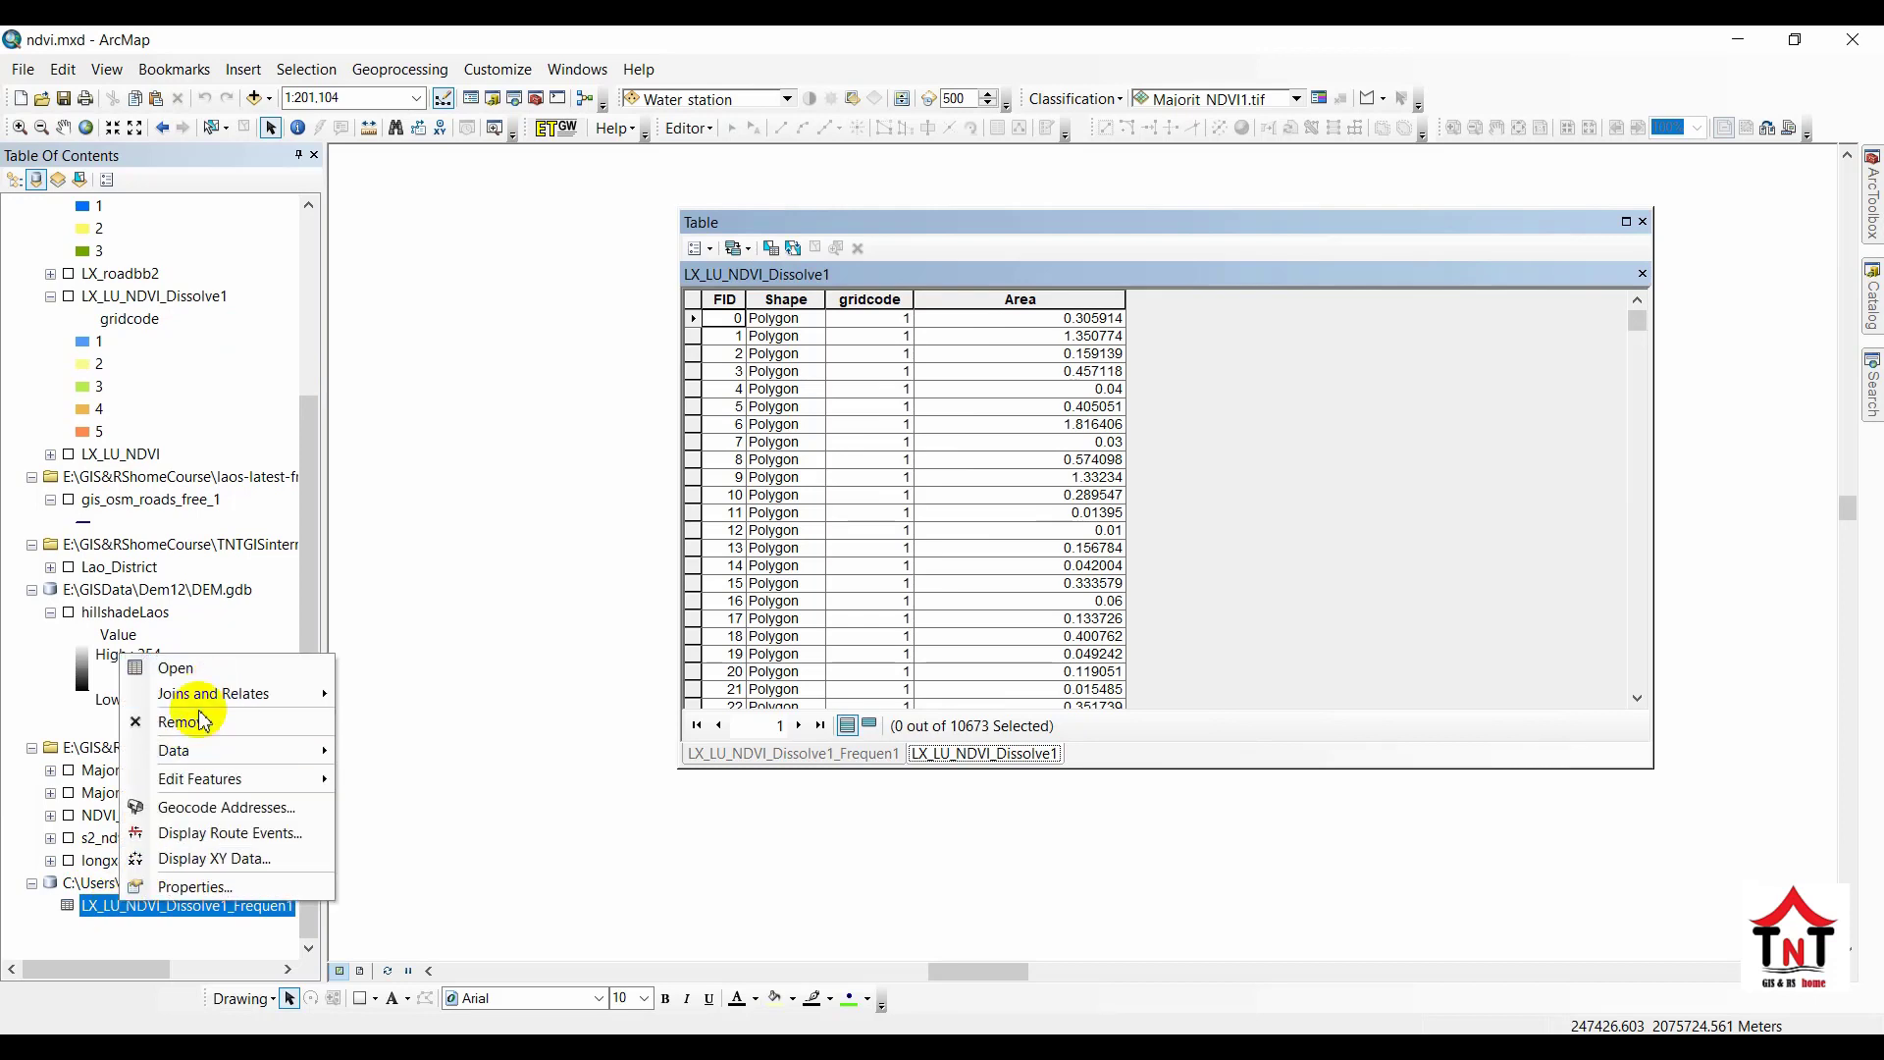
left_click(198, 677)
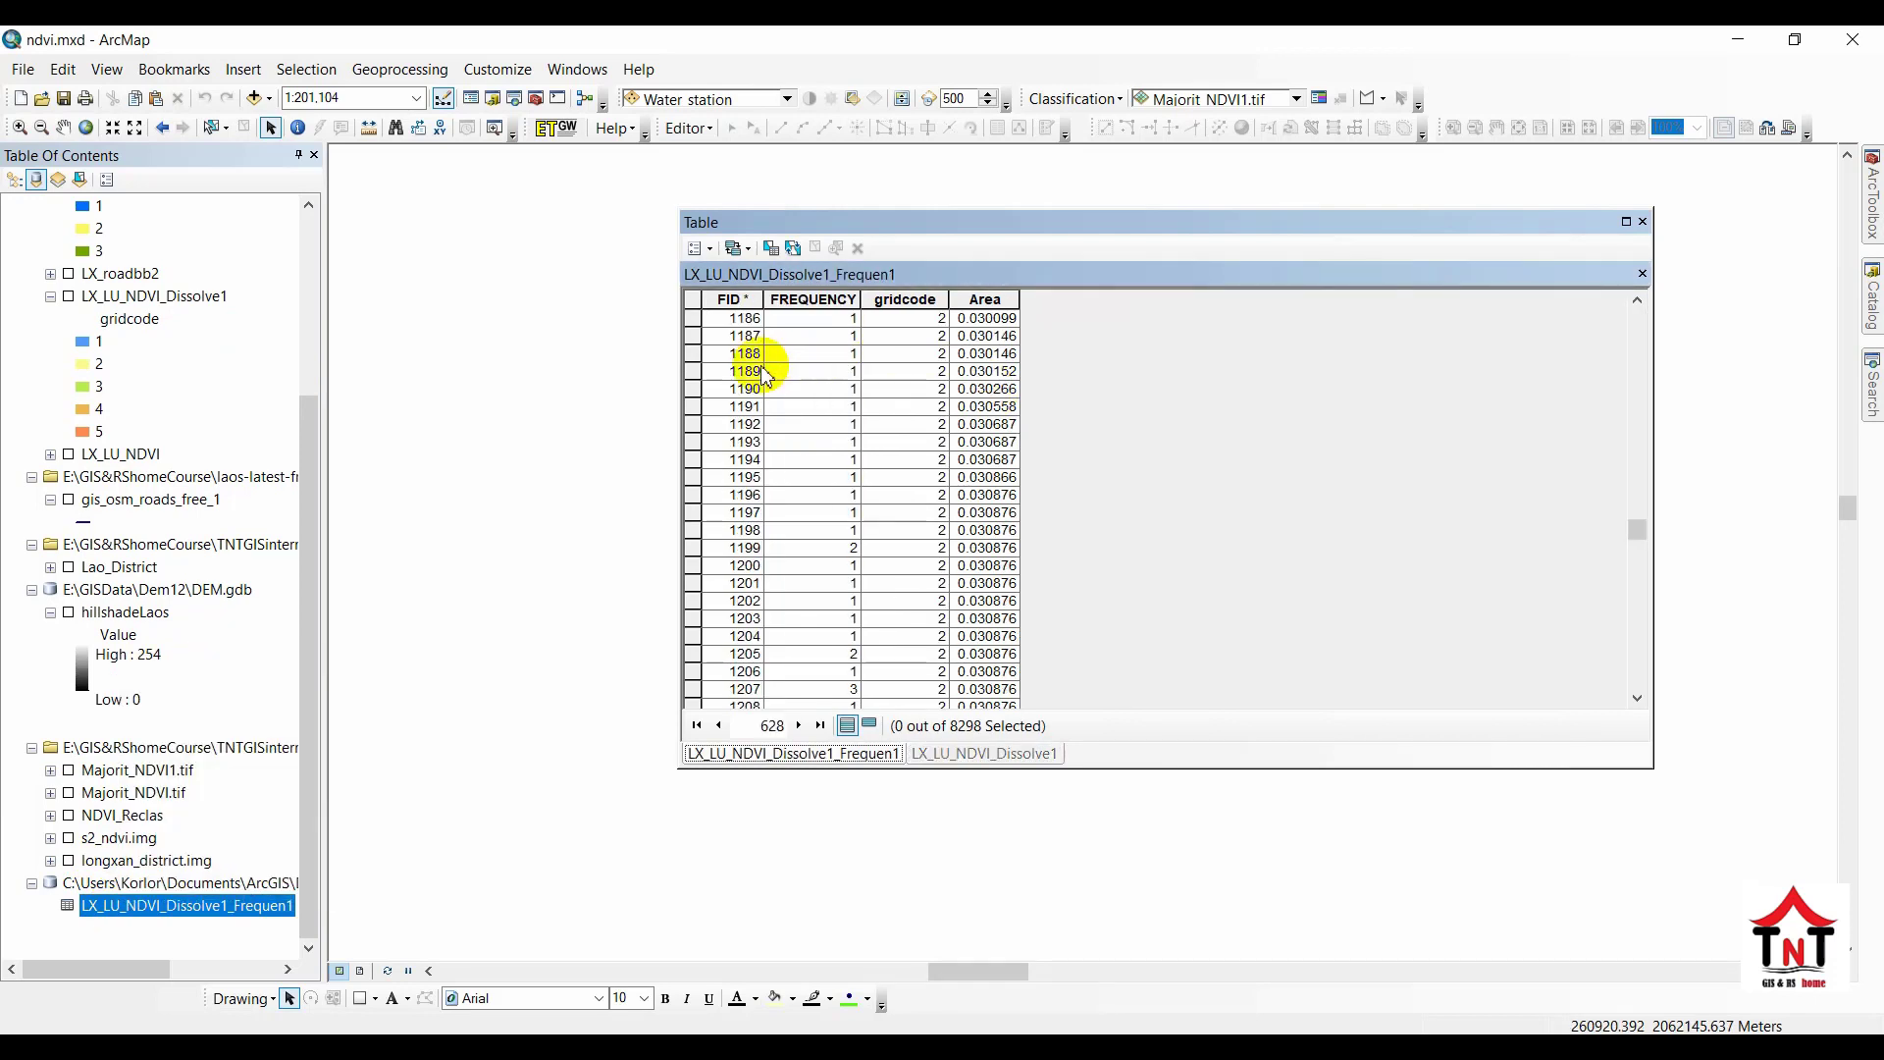
left_click(695, 319)
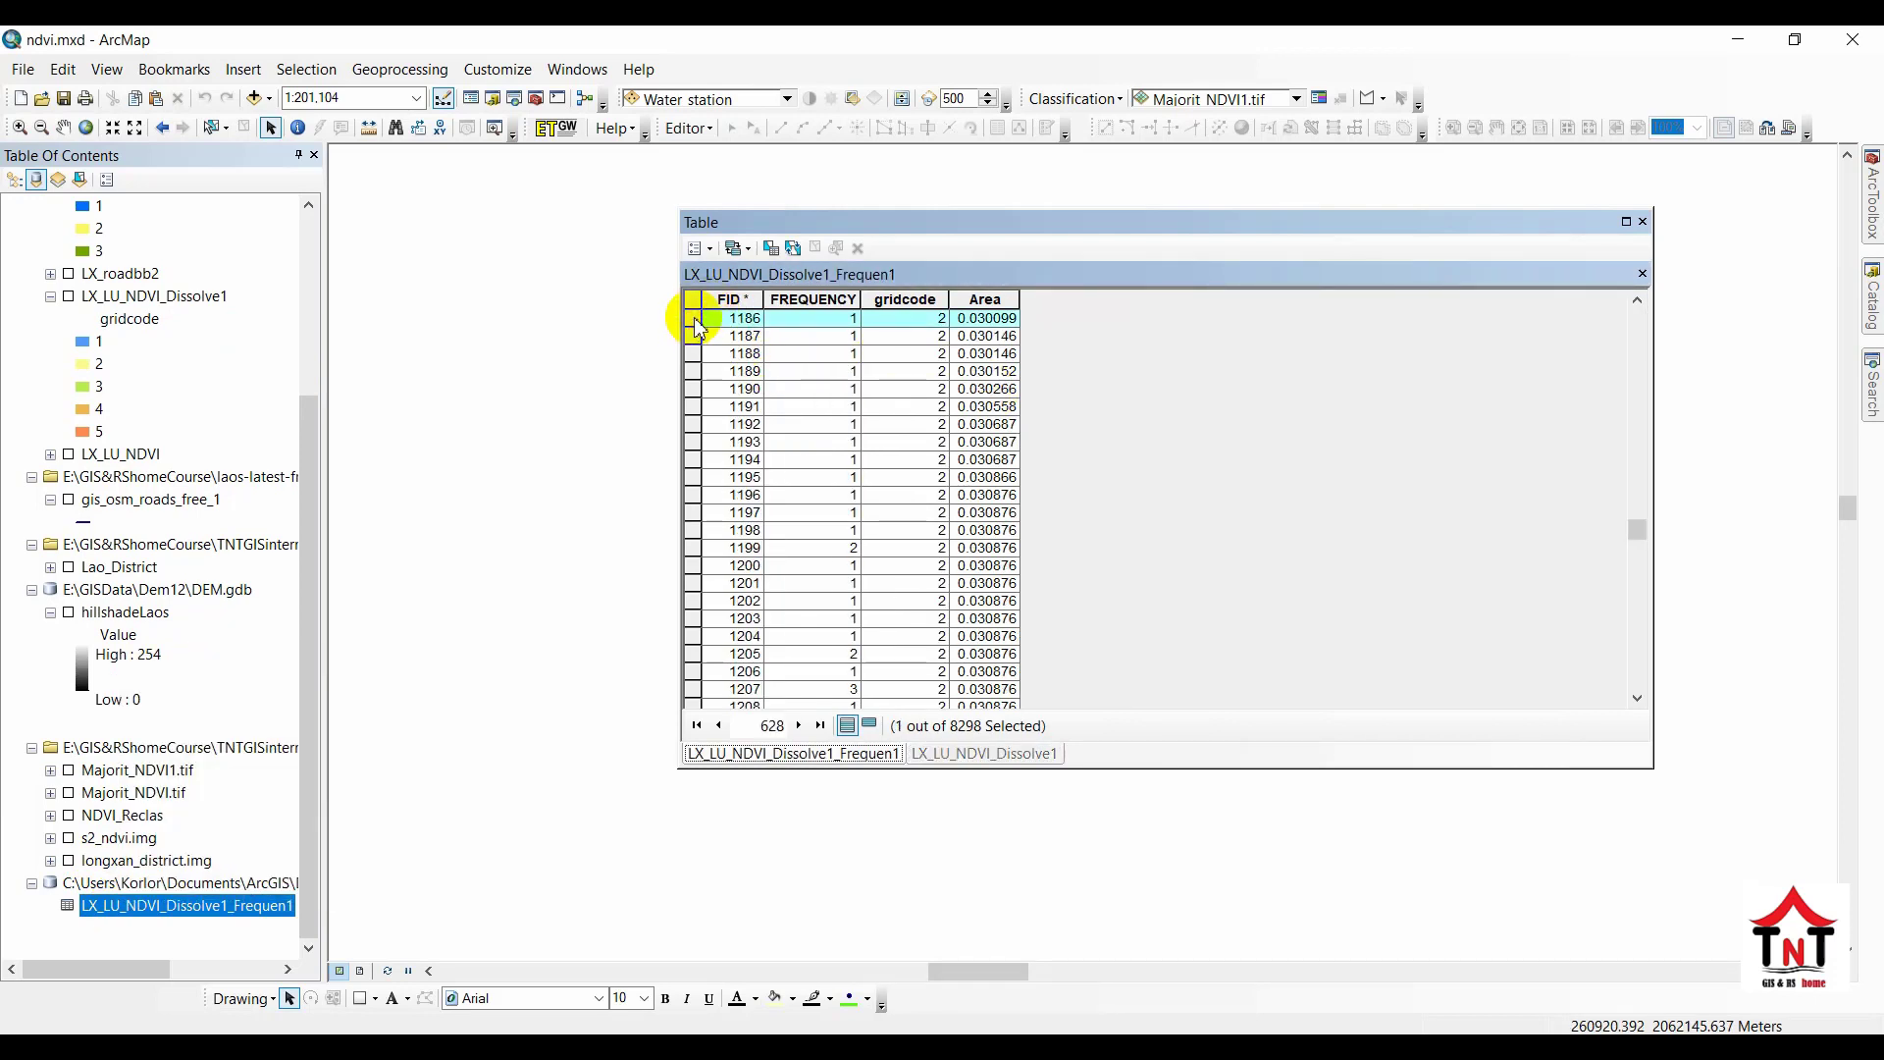
key("ctrl+a")
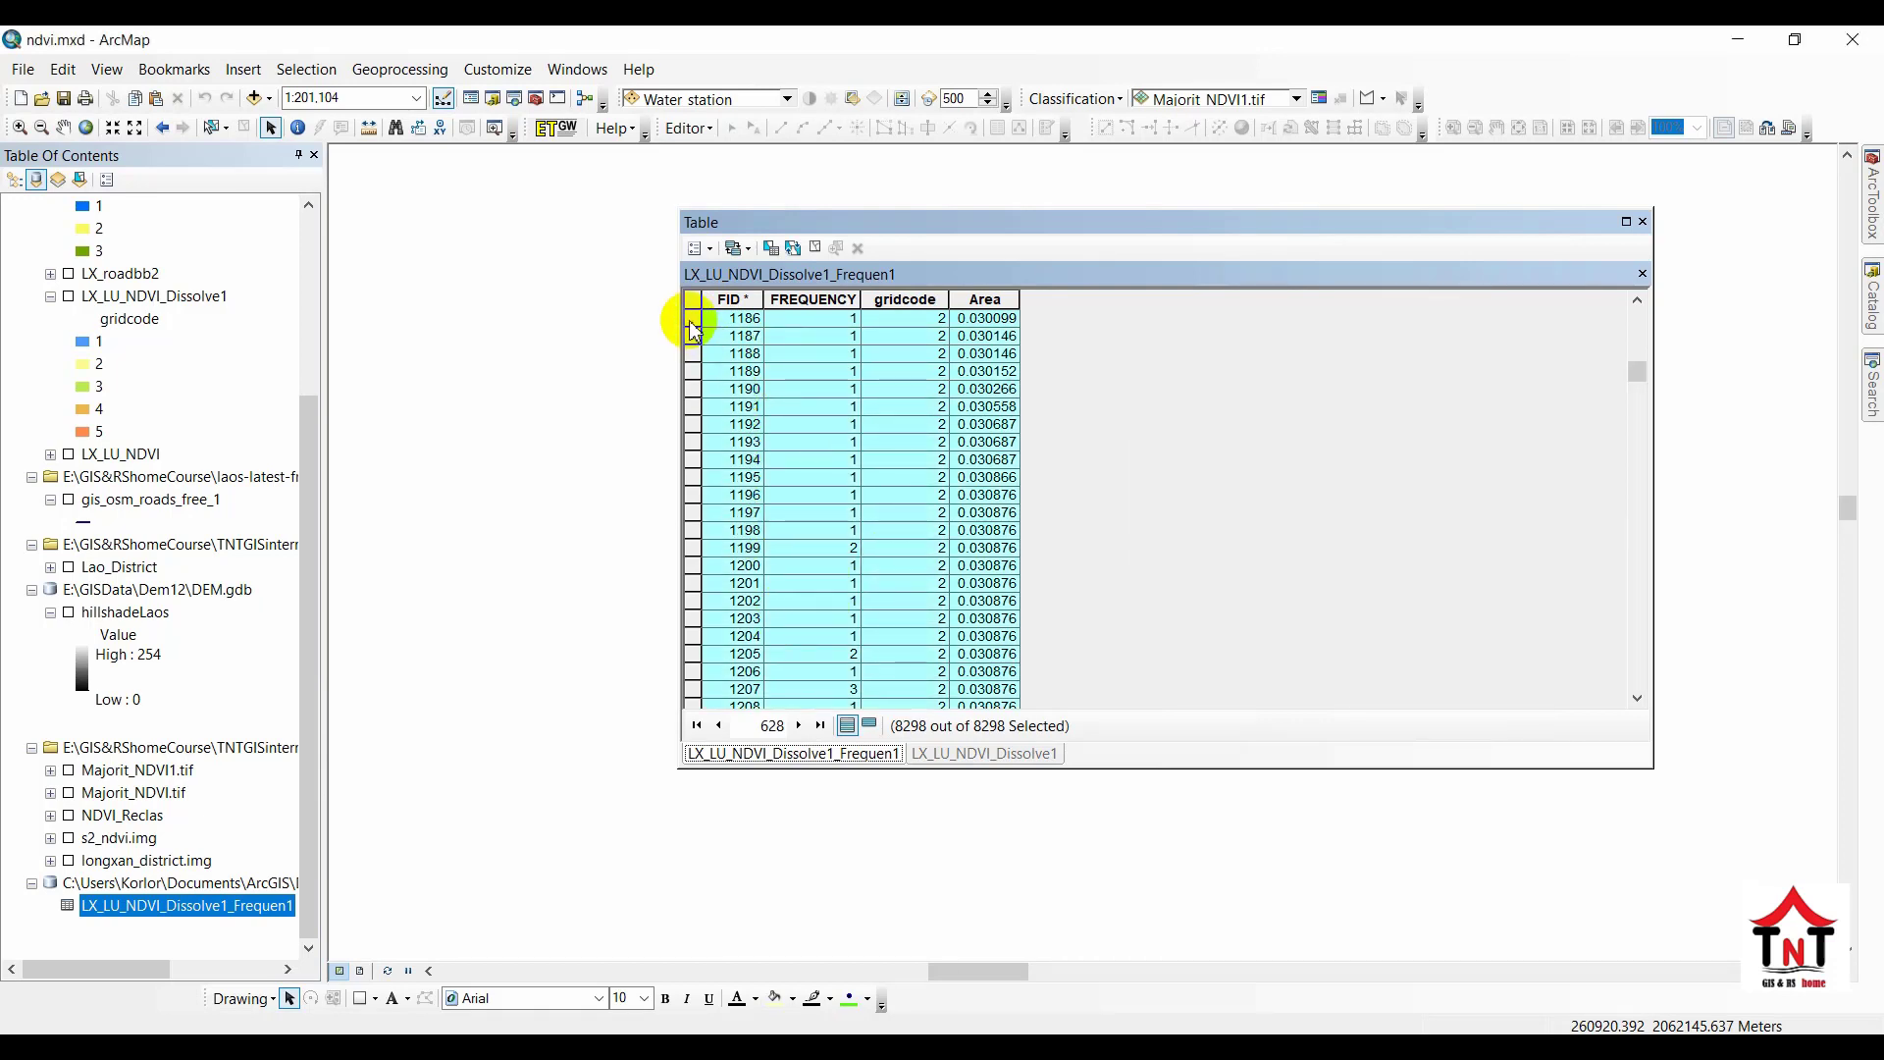
right_click(695, 330)
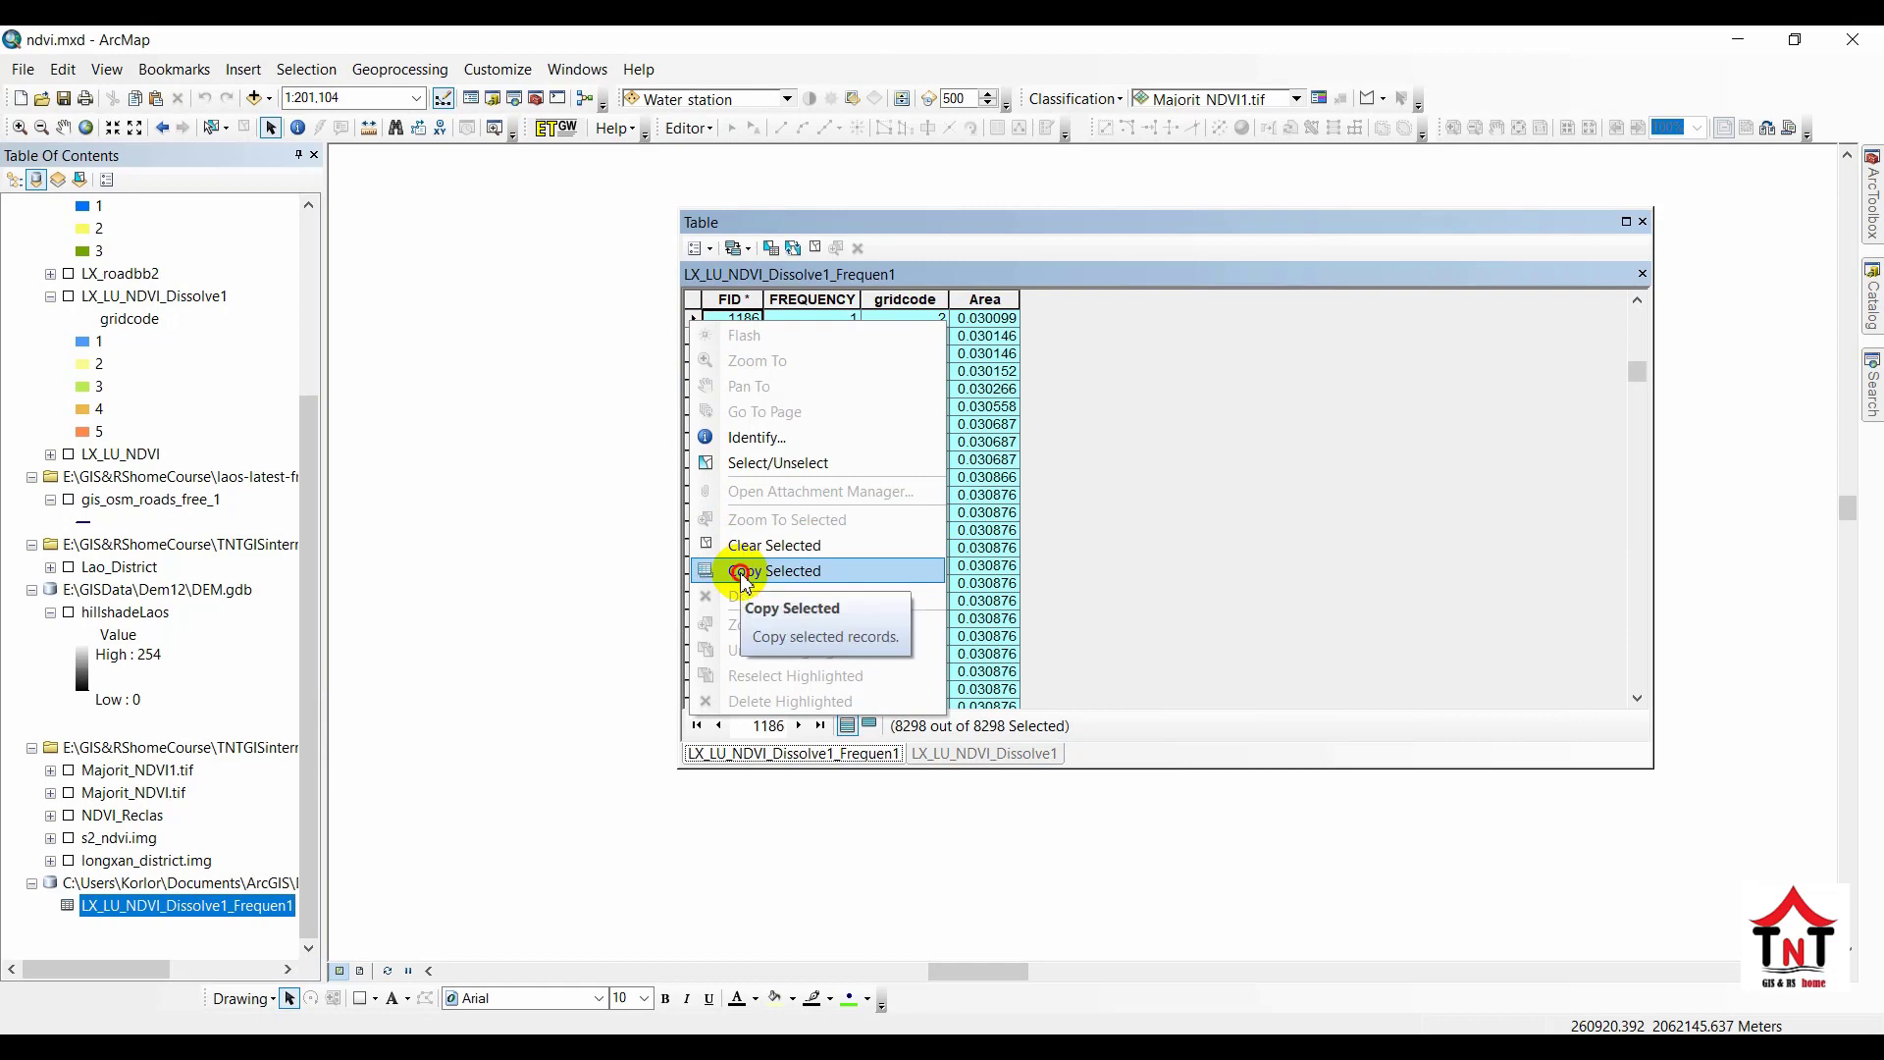
left_click(742, 573)
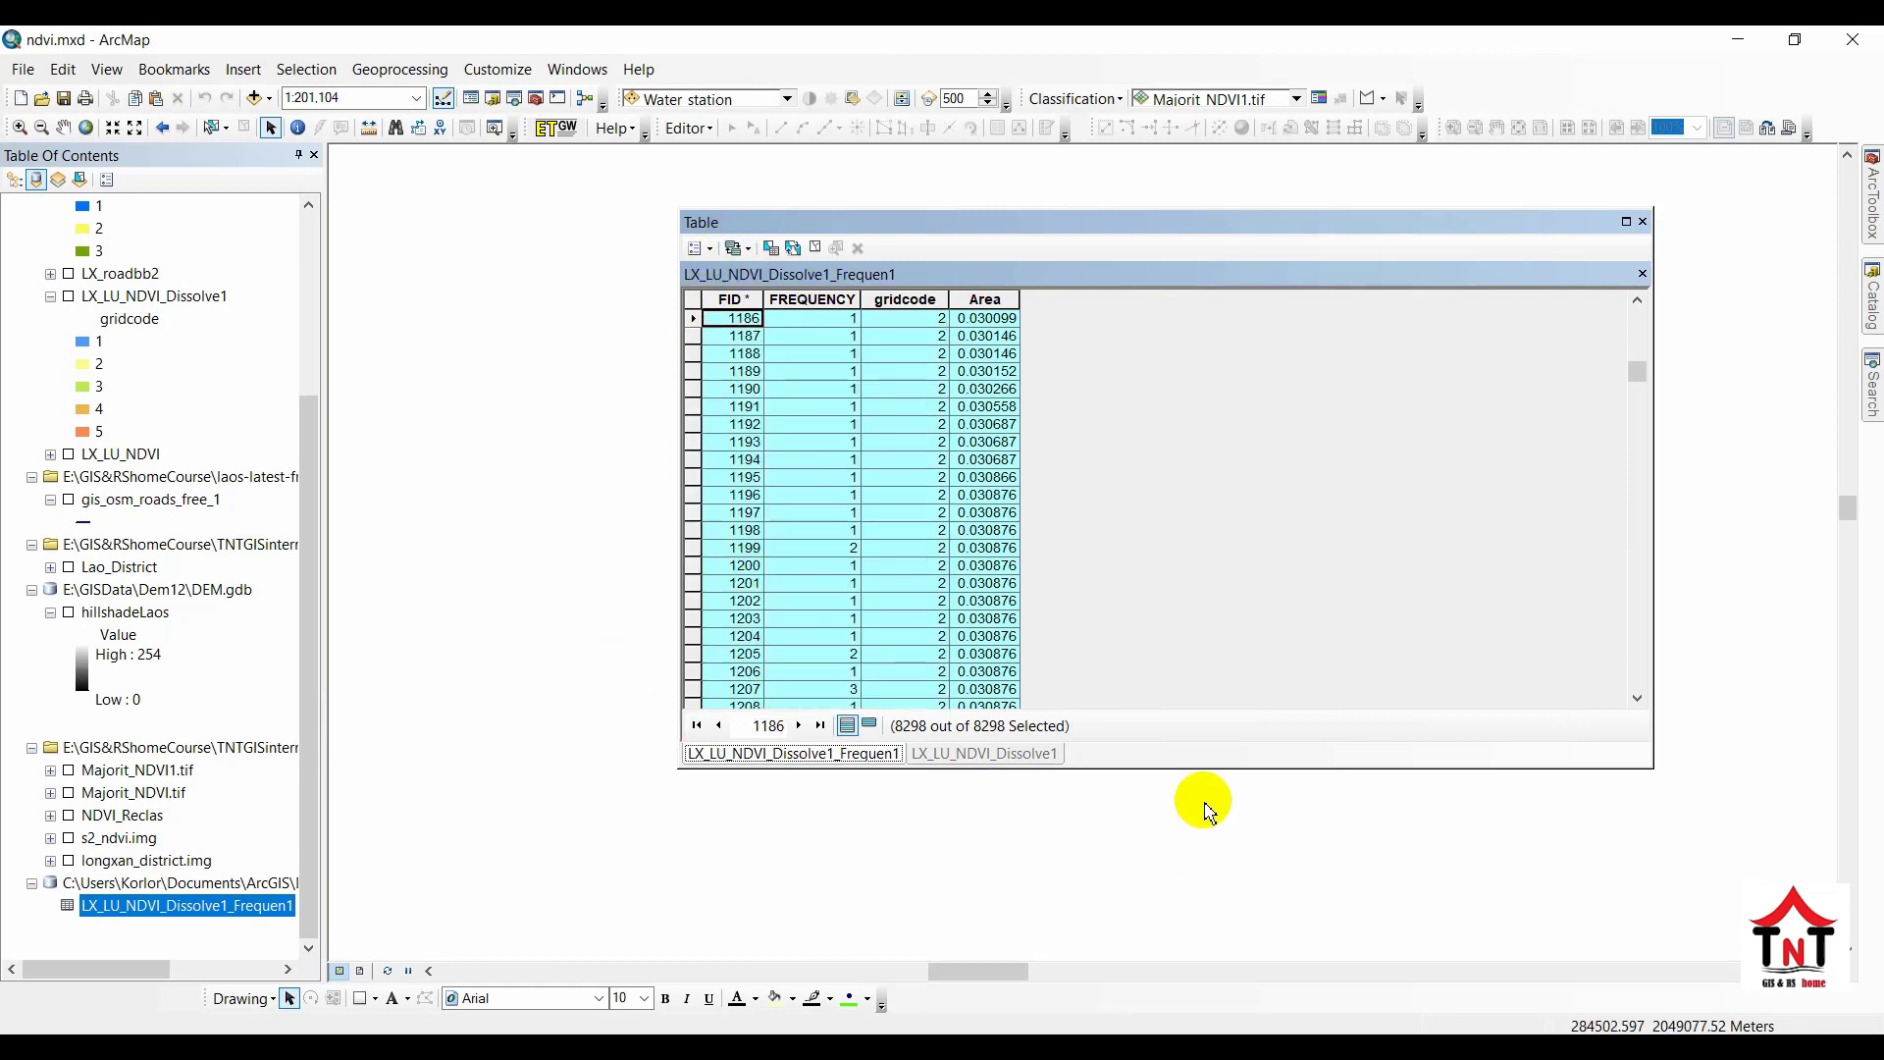
- Switch to Excel and create a blank workbook
left_click(628, 1048)
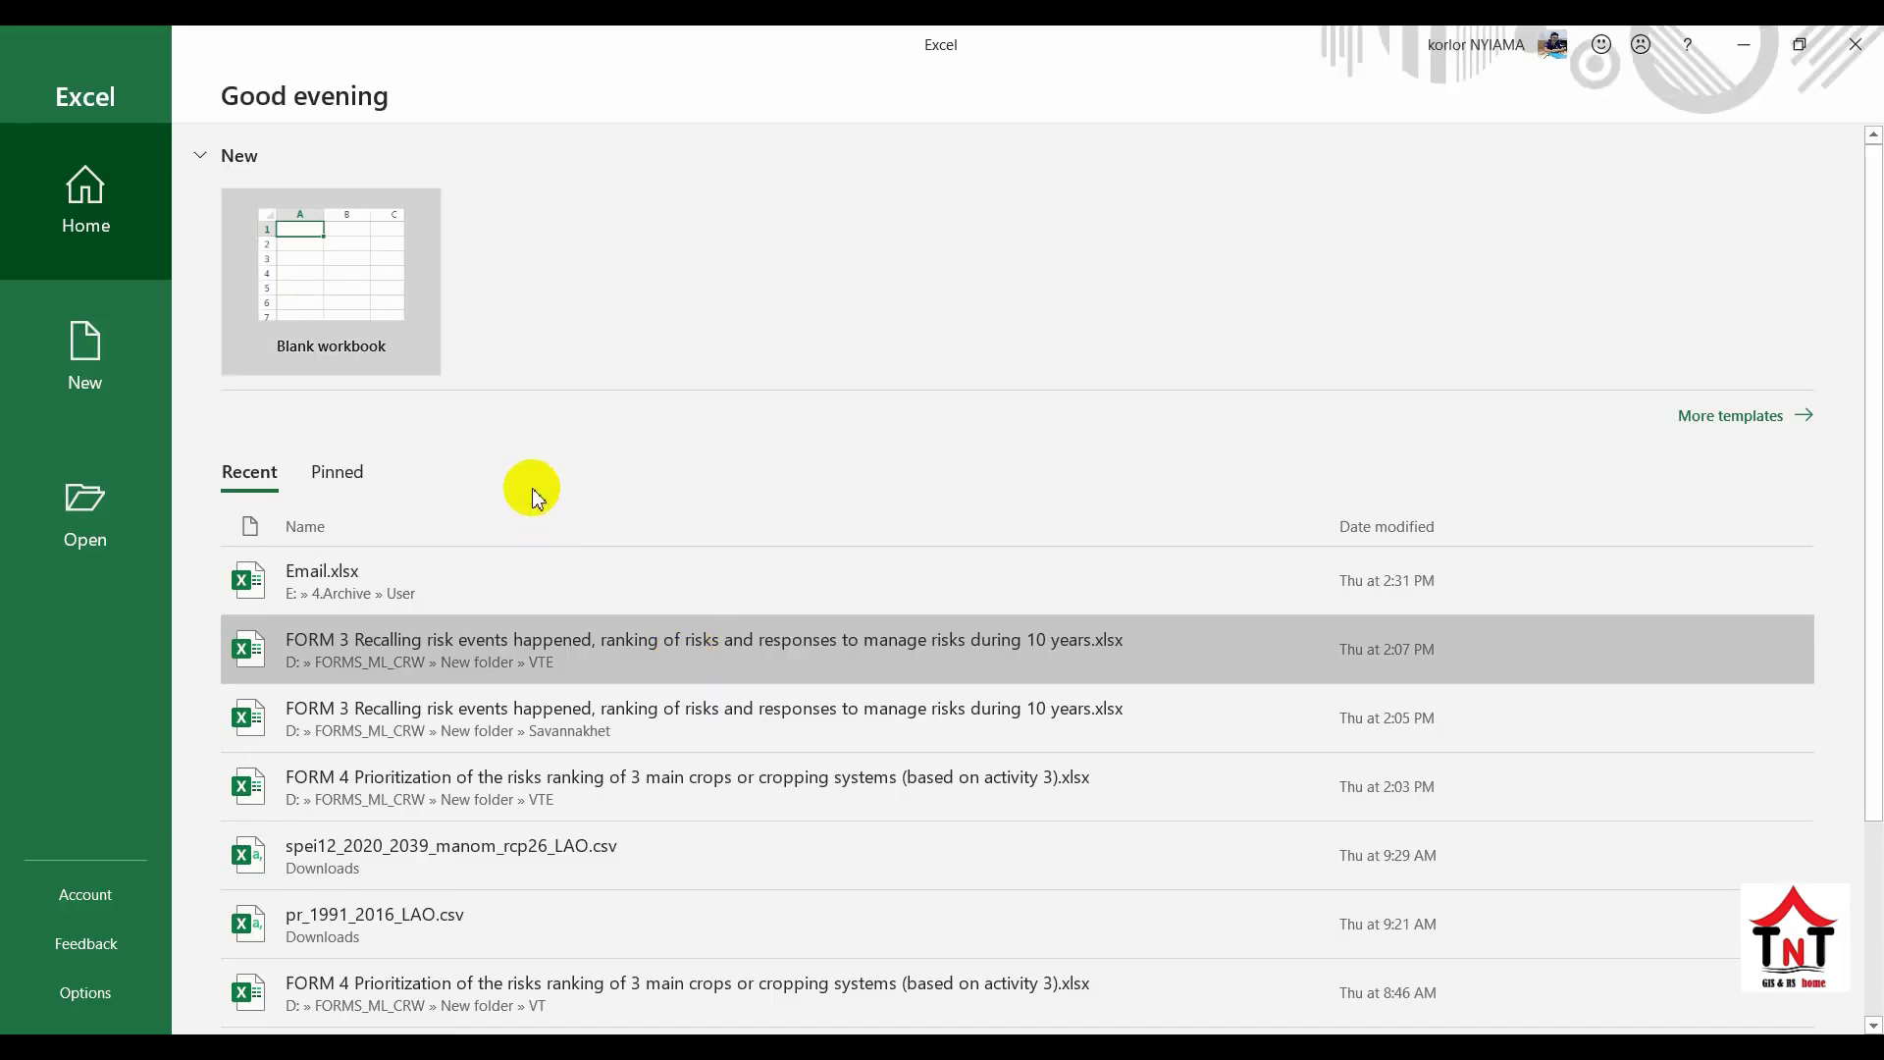
left_click(328, 286)
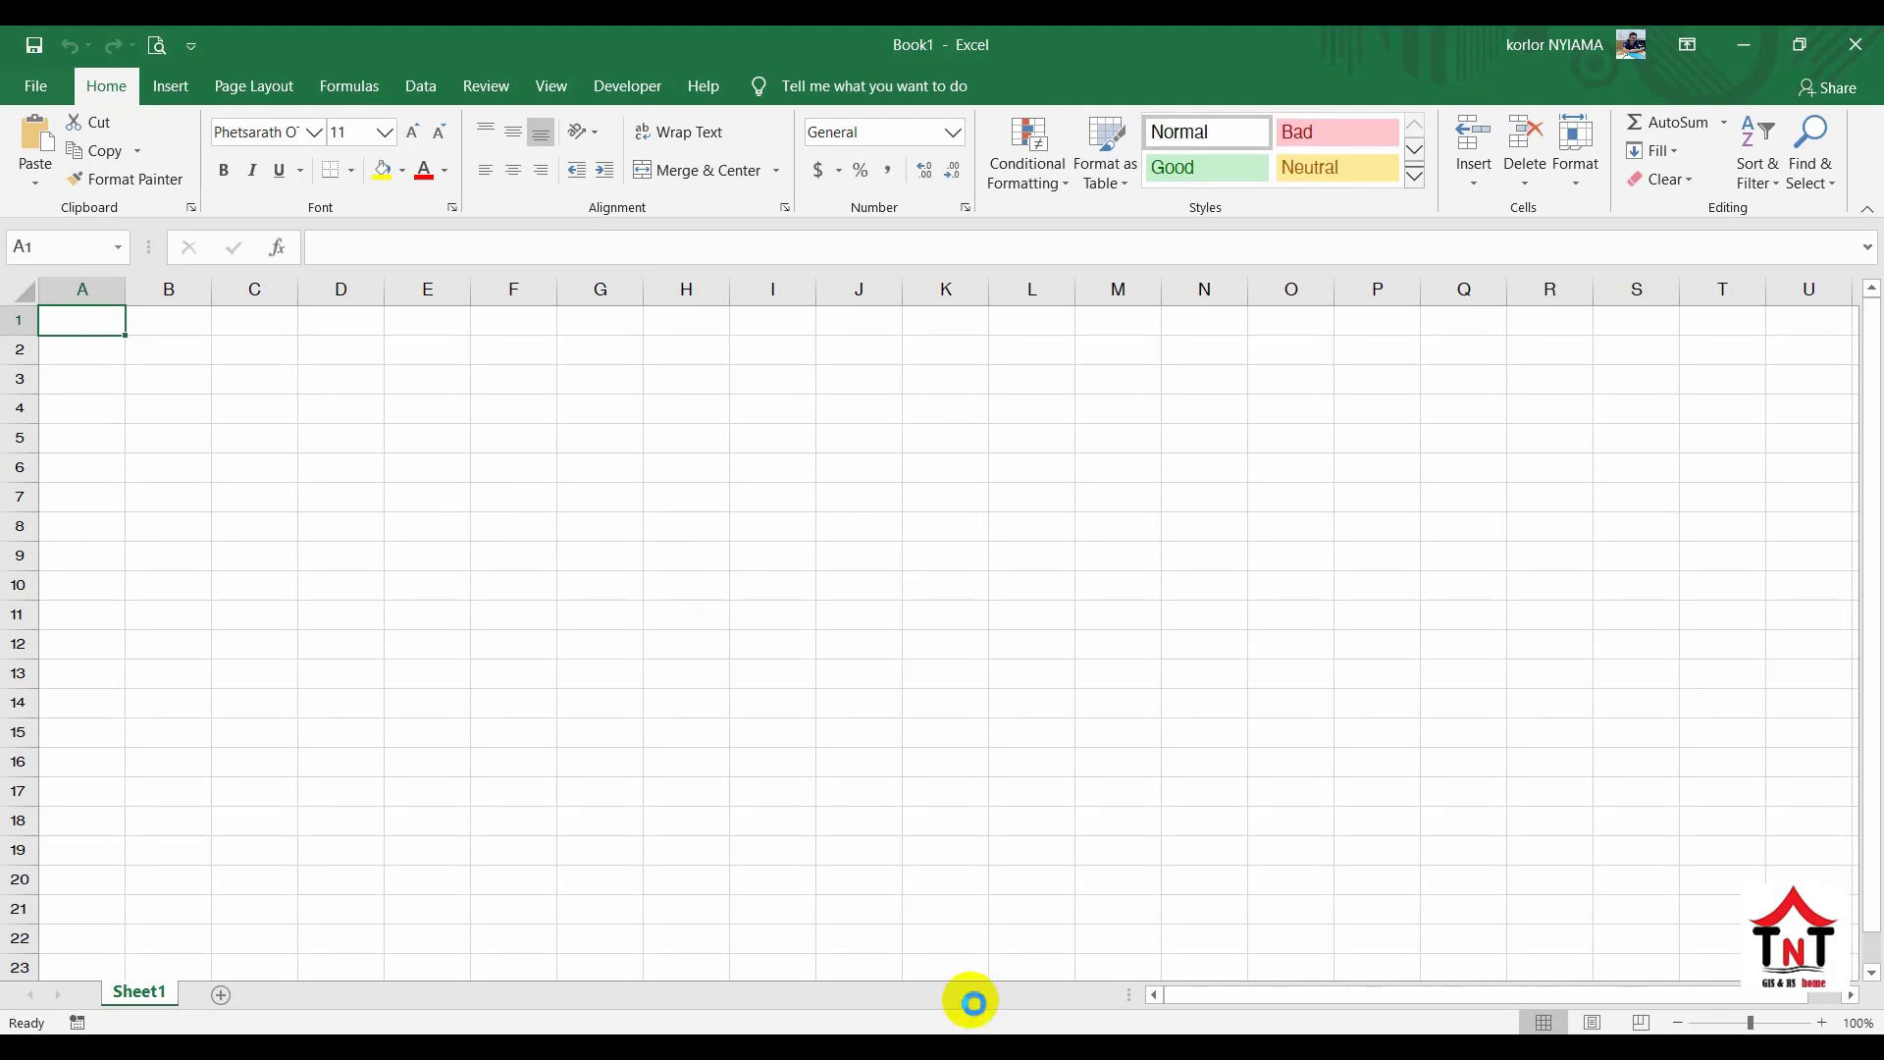
- Paste the copied frequency records into the blank sheet from cell A1
key("ctrl+v")
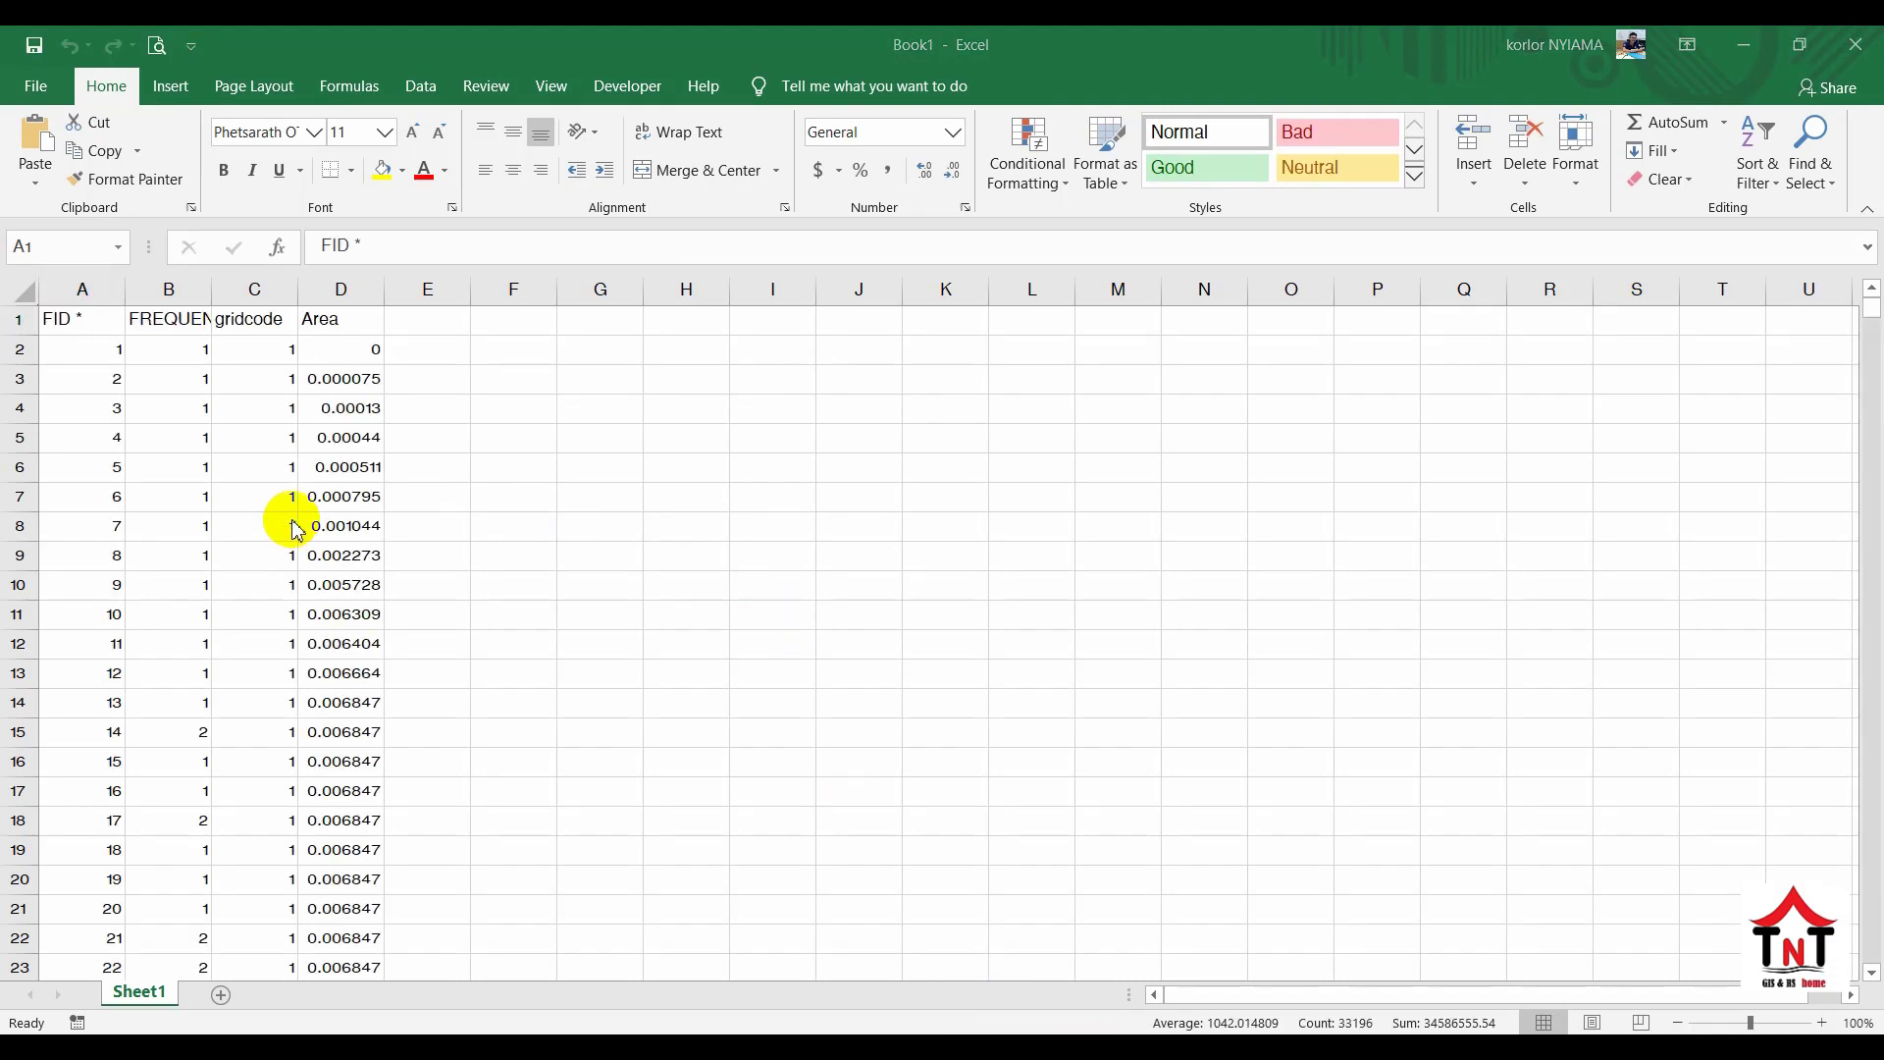
scroll(291, 526, "down", 20)
scroll(297, 527, "up", 20)
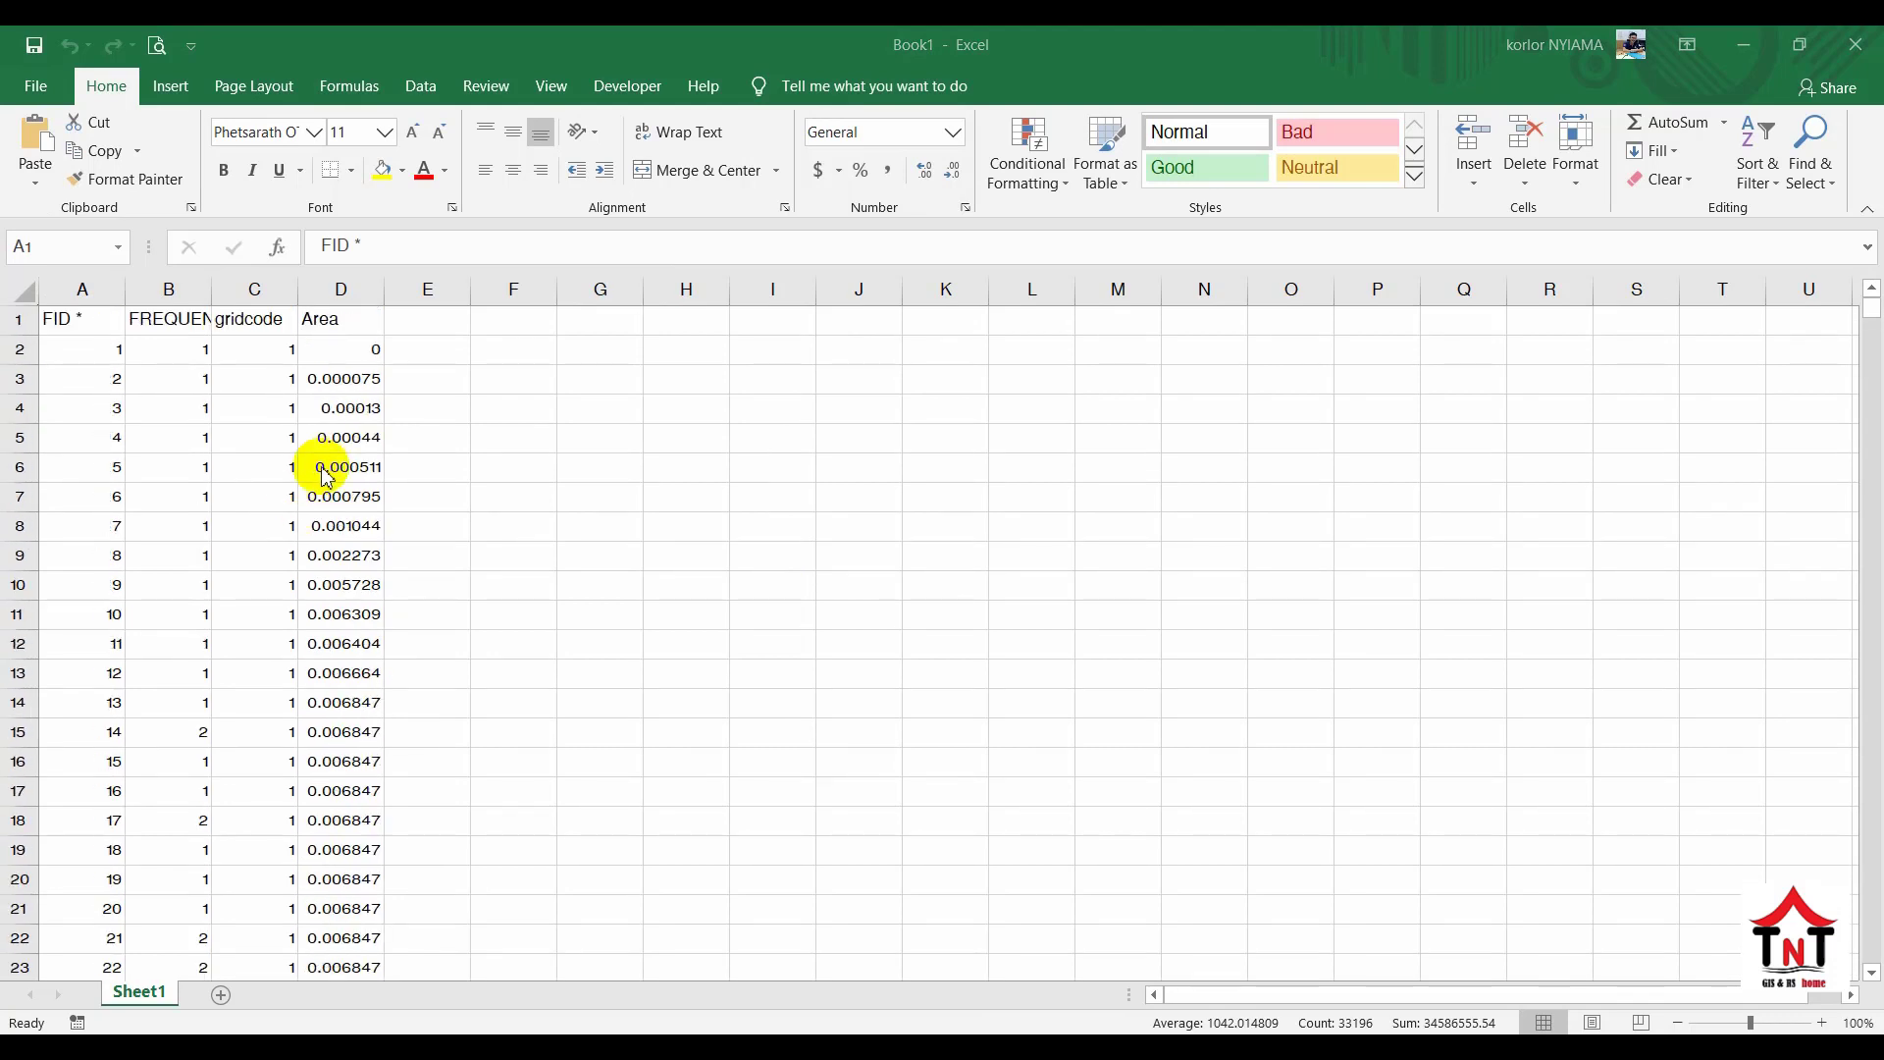
key("ctrl+v")
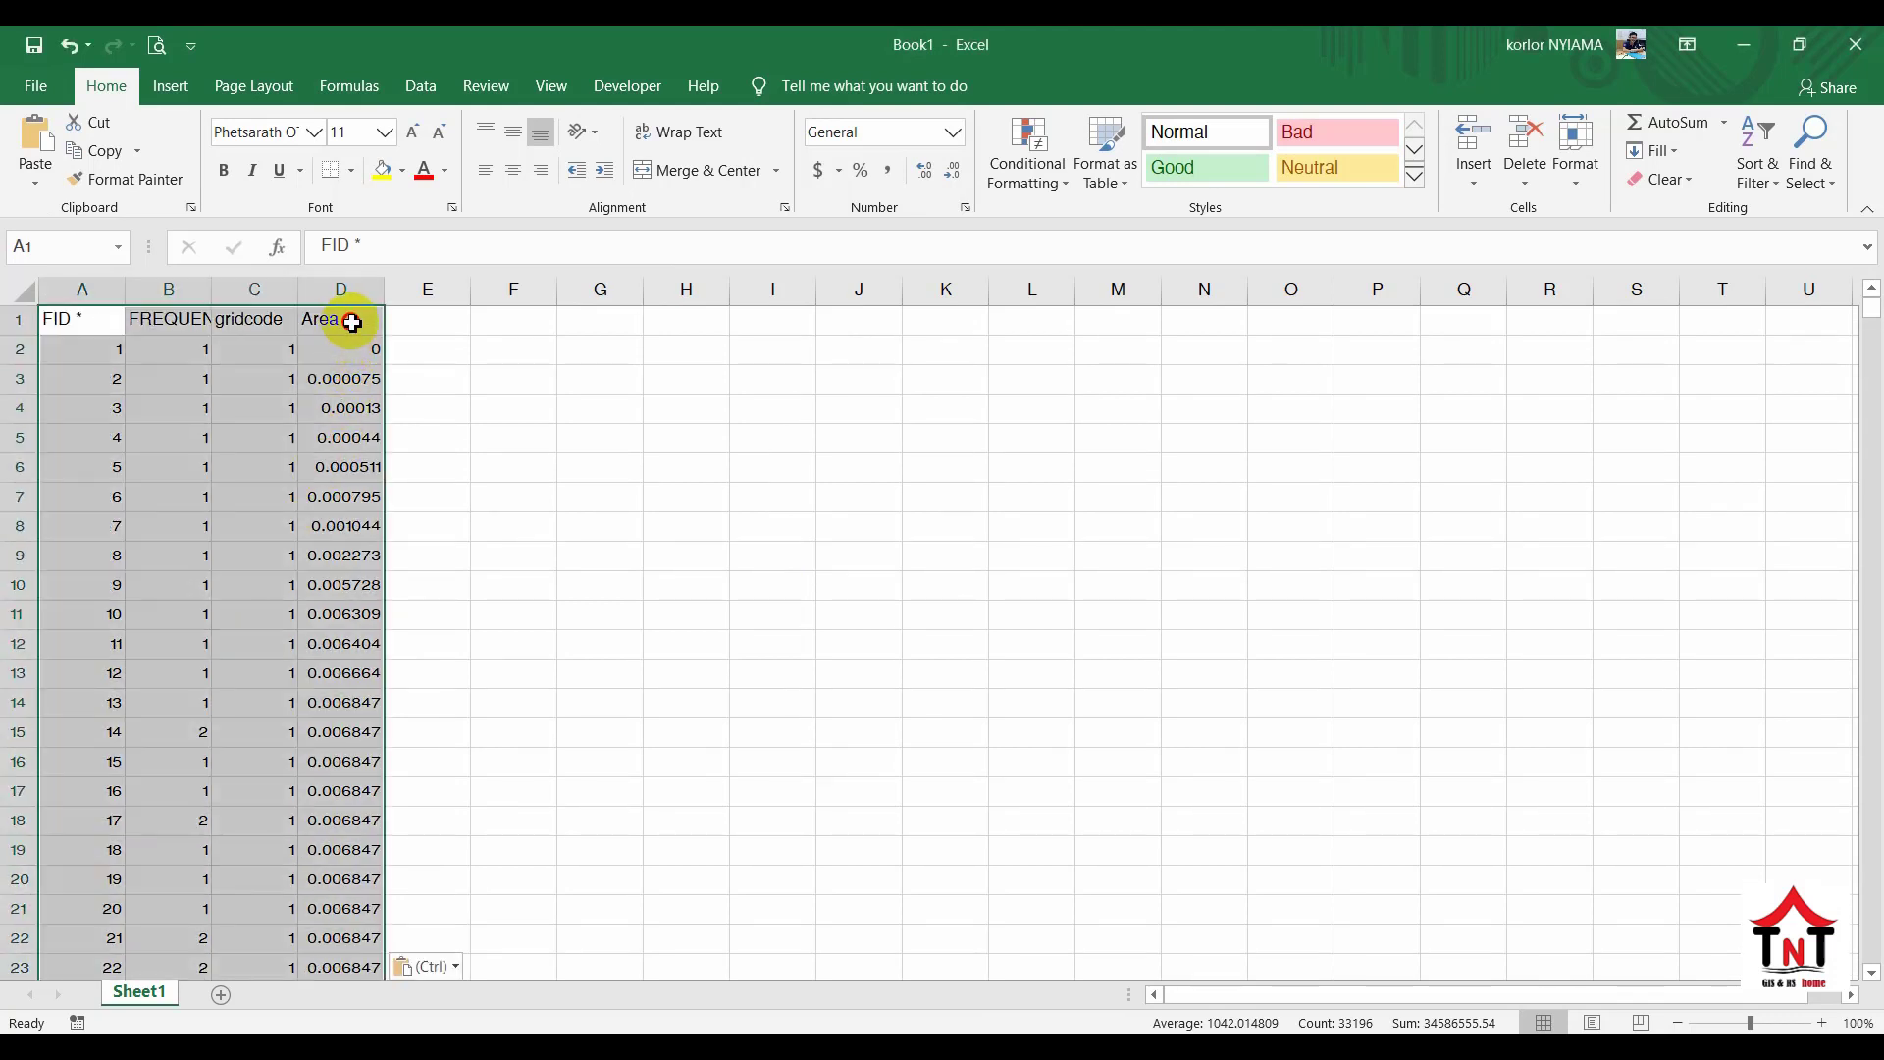
- Check the Area heading and the first area values of the pasted records
left_click(352, 321)
left_click(351, 351)
left_click(351, 380)
left_click(350, 411)
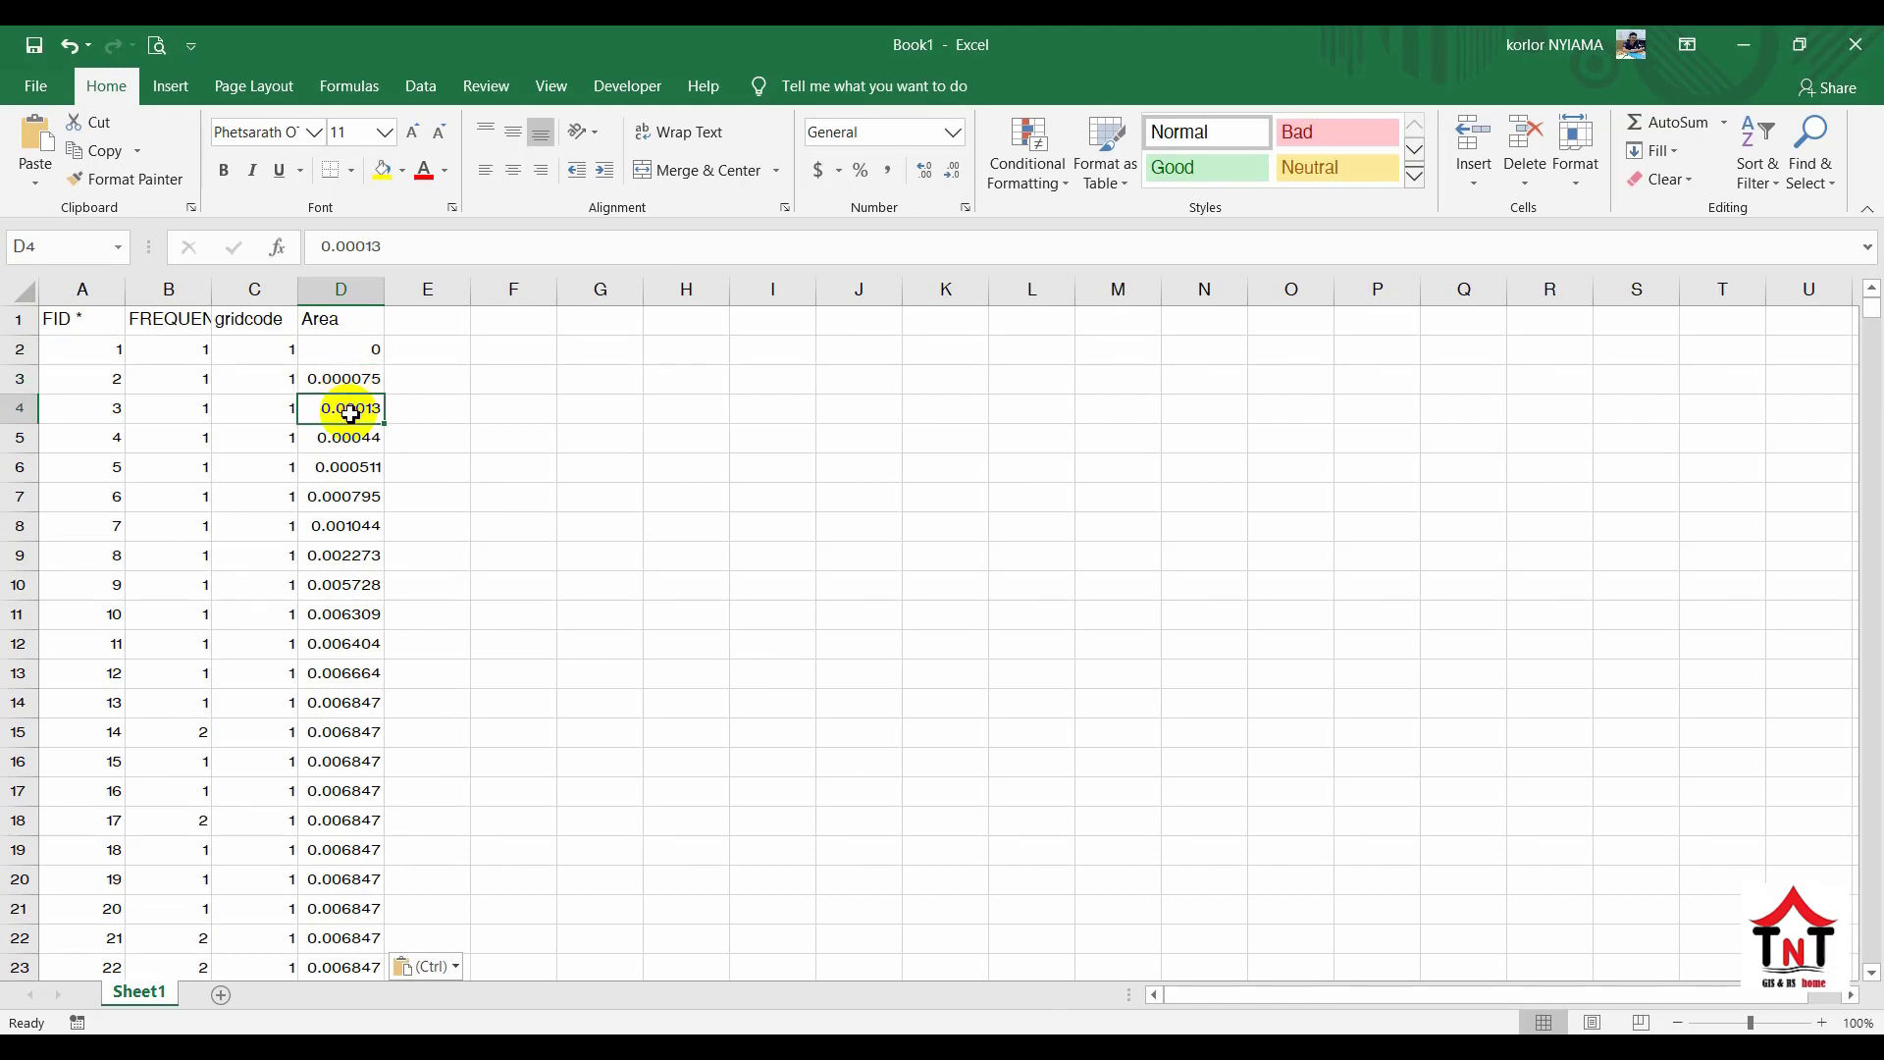
left_click(368, 327)
left_click(353, 359)
left_click(357, 327)
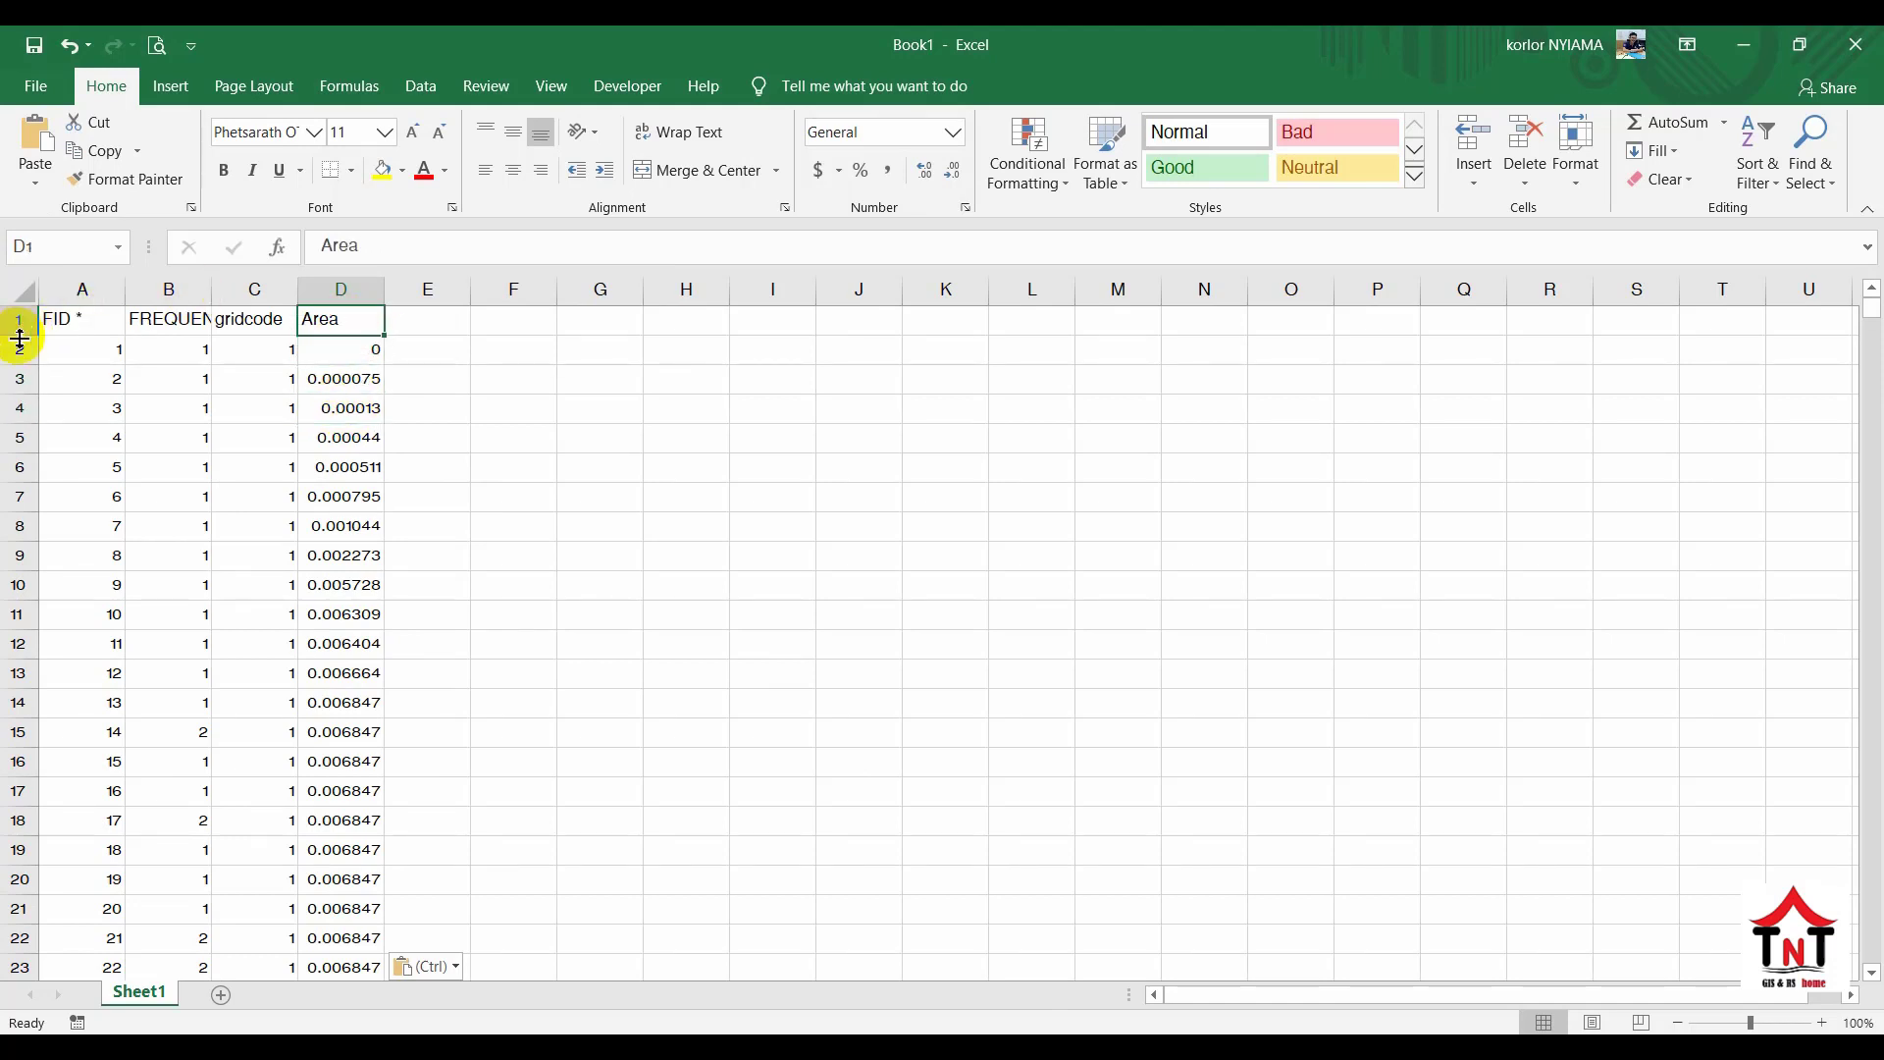
- Select the complete pasted data range A1:D8299, including the header row
left_click(95, 327)
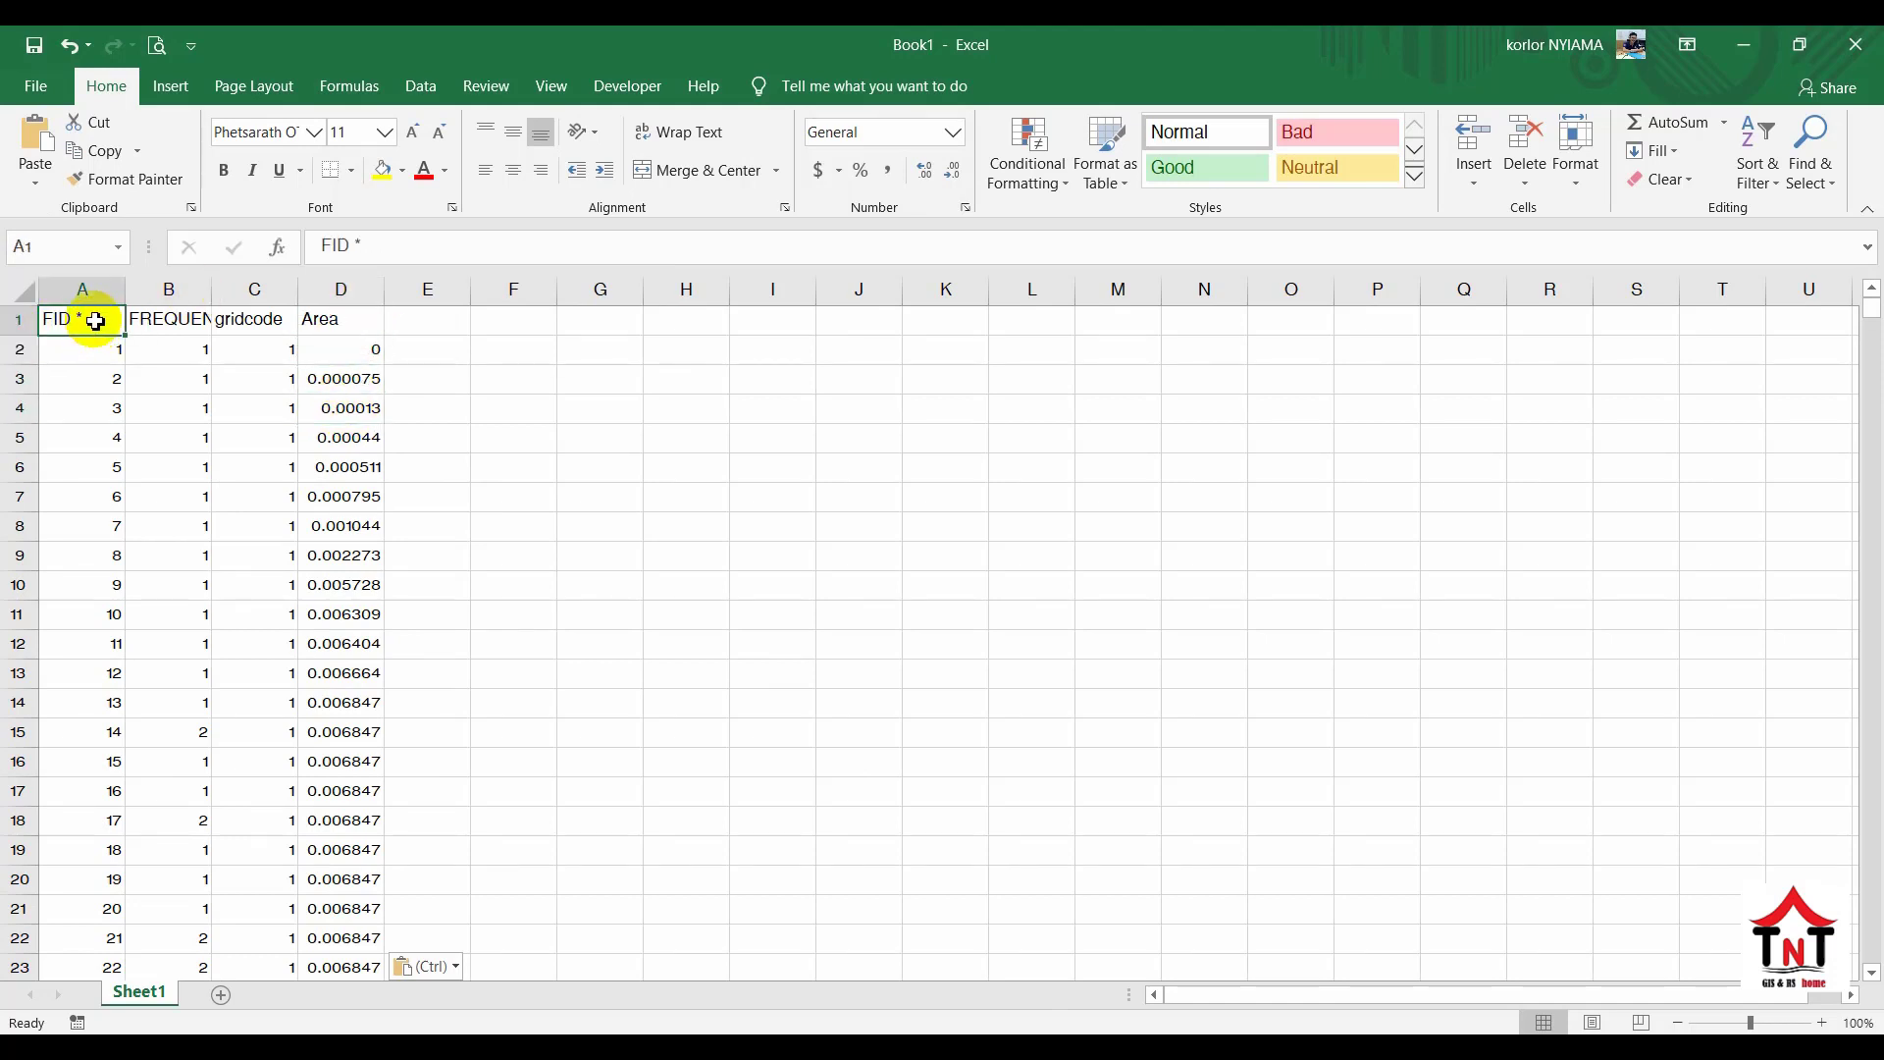
left_click_drag(95, 315, 376, 422)
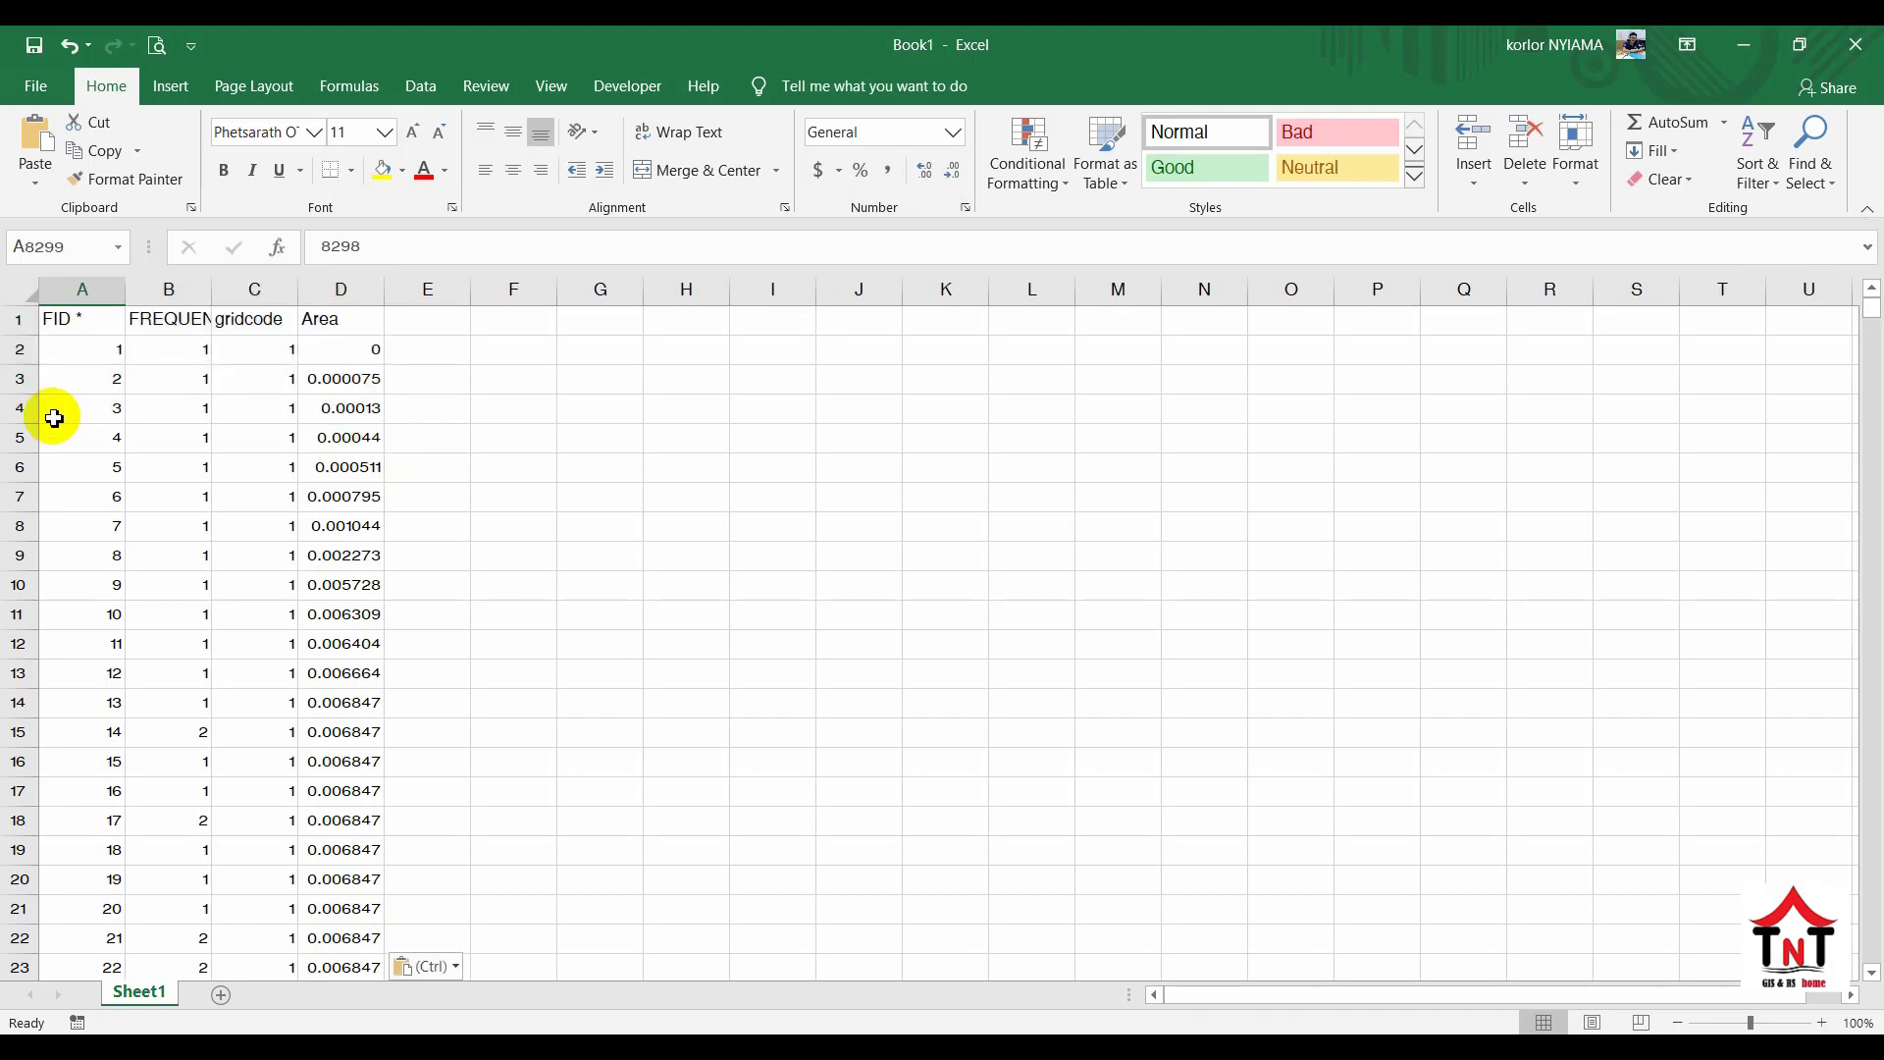
left_click(54, 414)
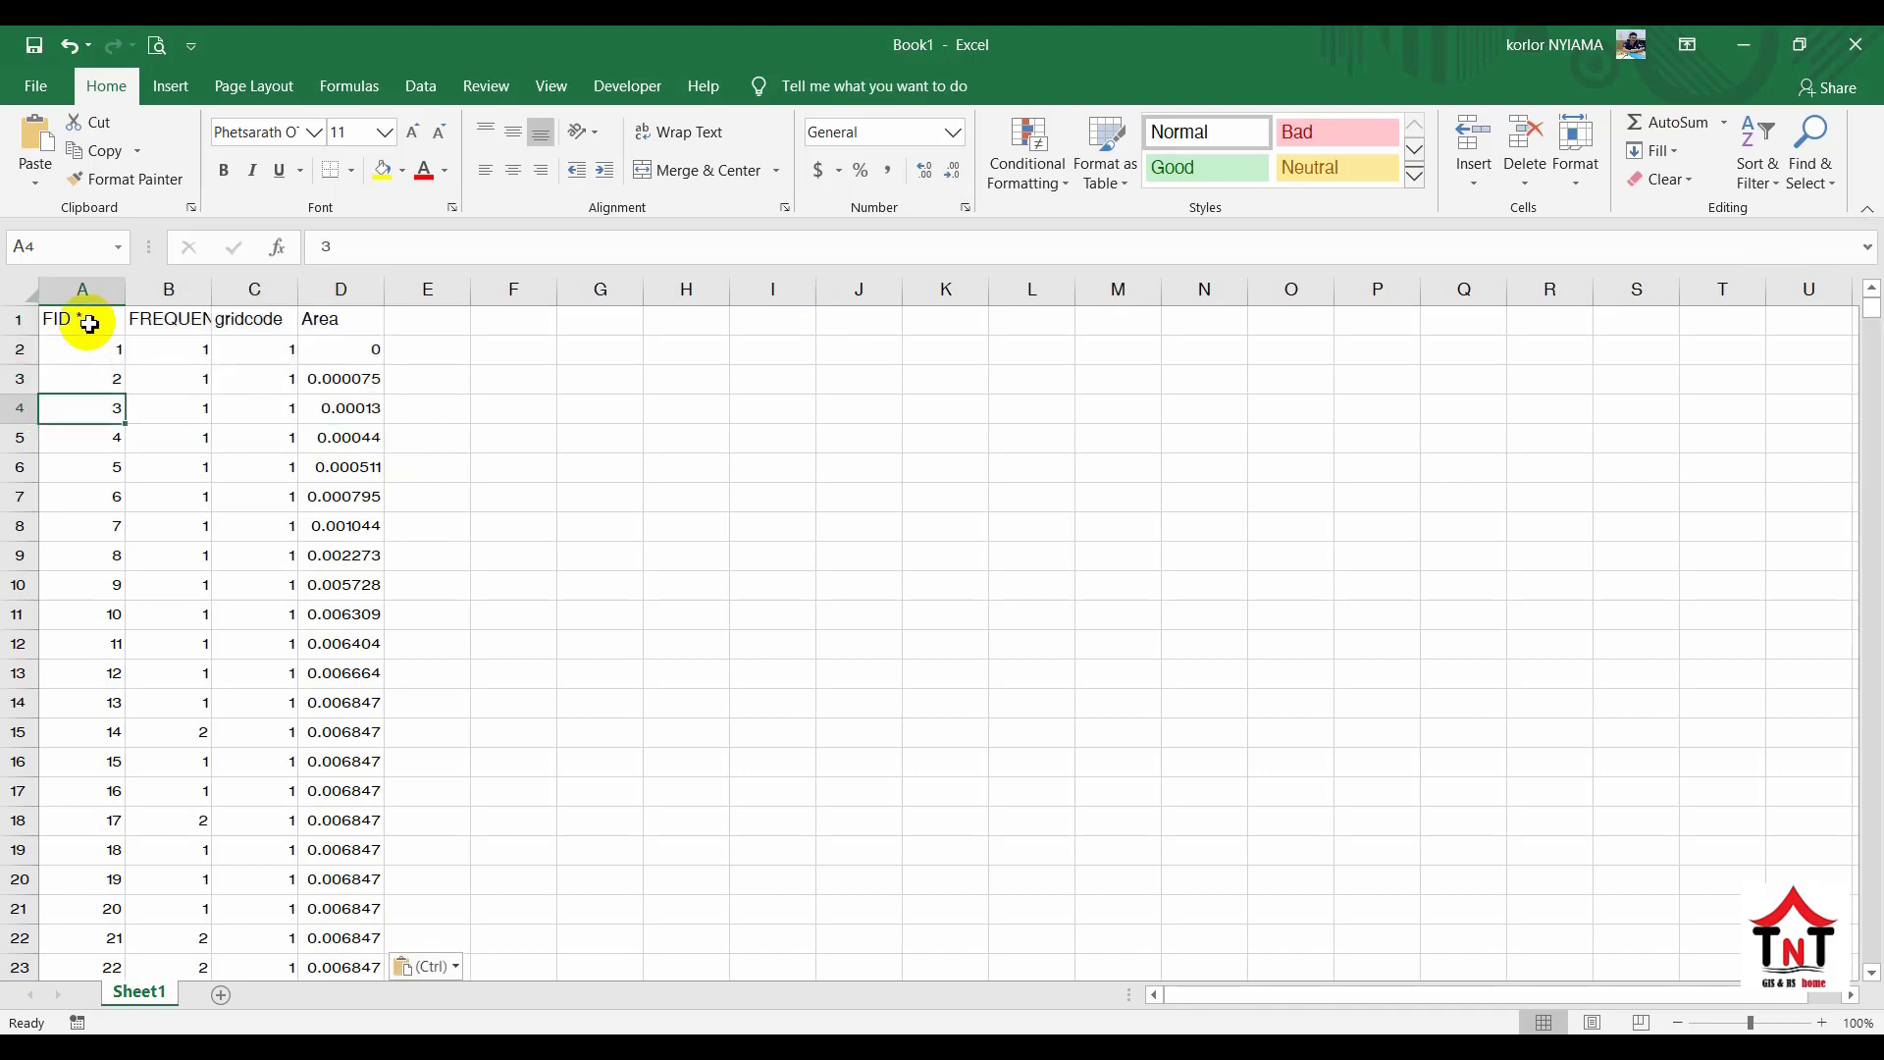
left_click_drag(89, 323, 369, 436)
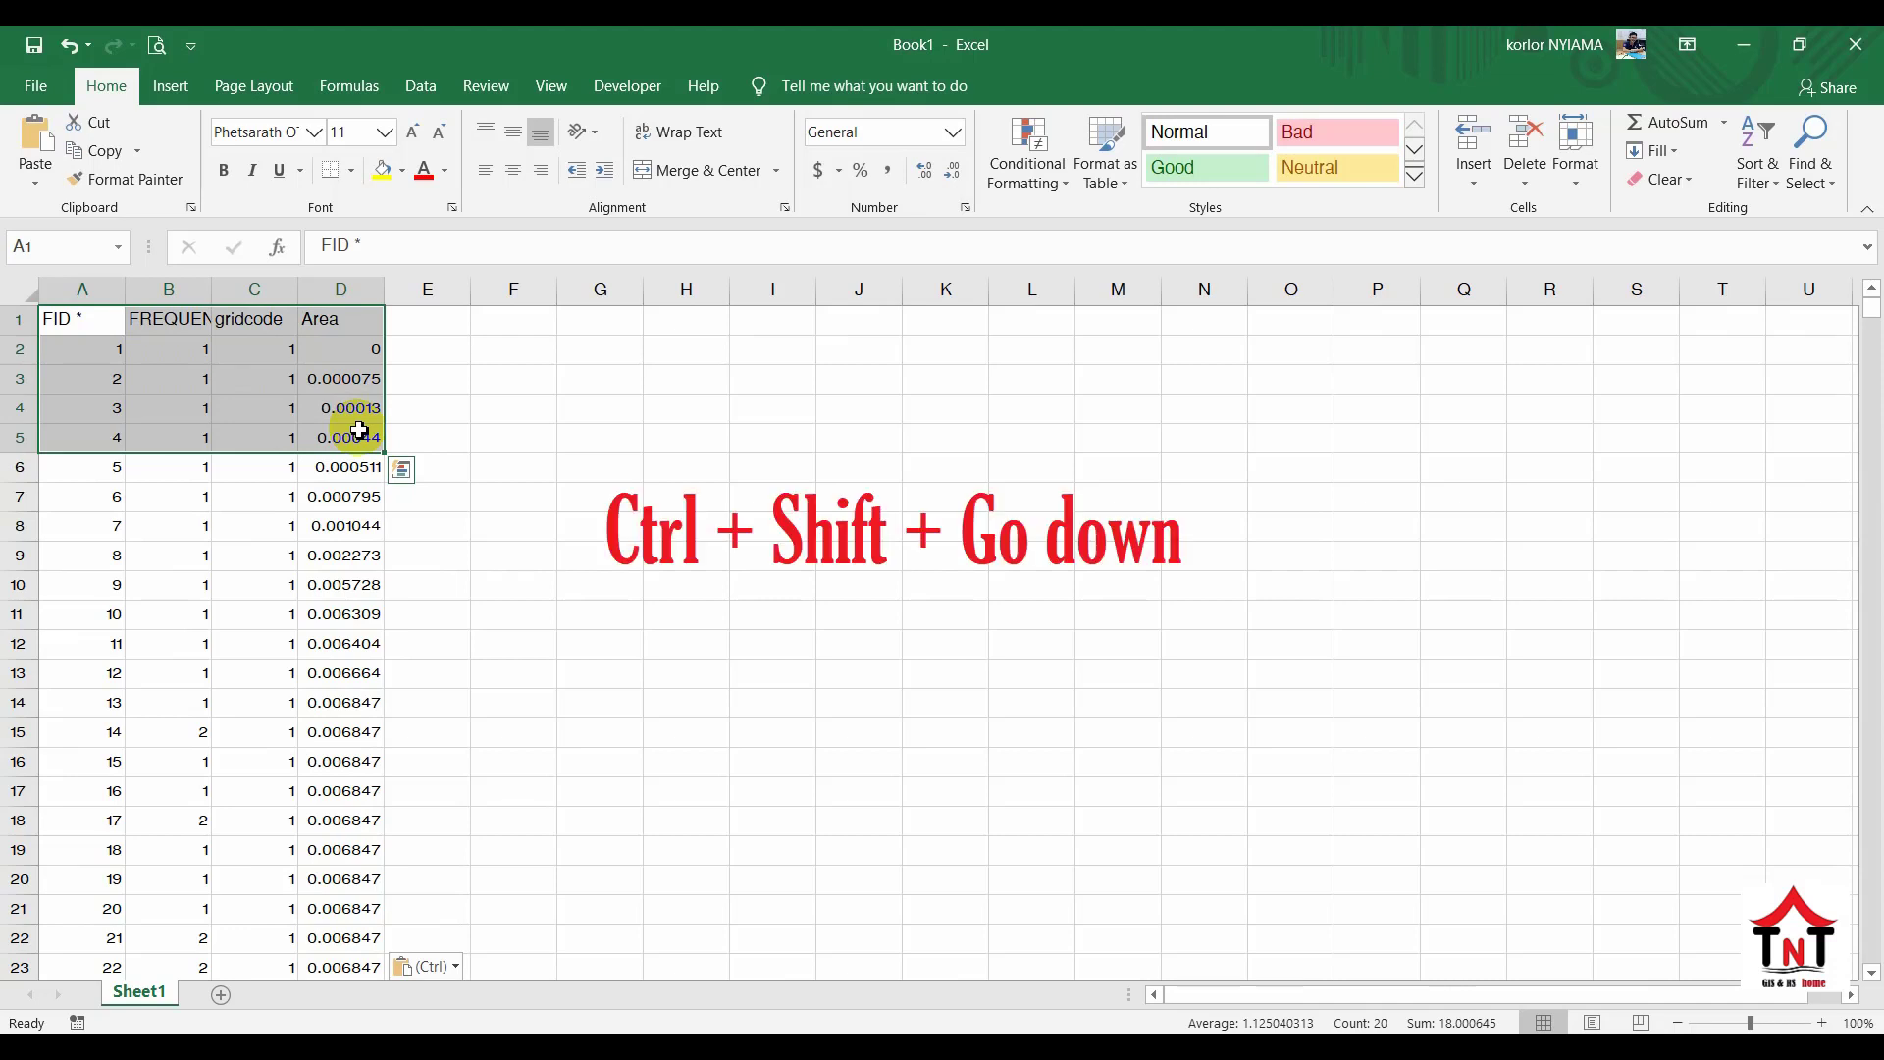
key("ctrl+shift+Down")
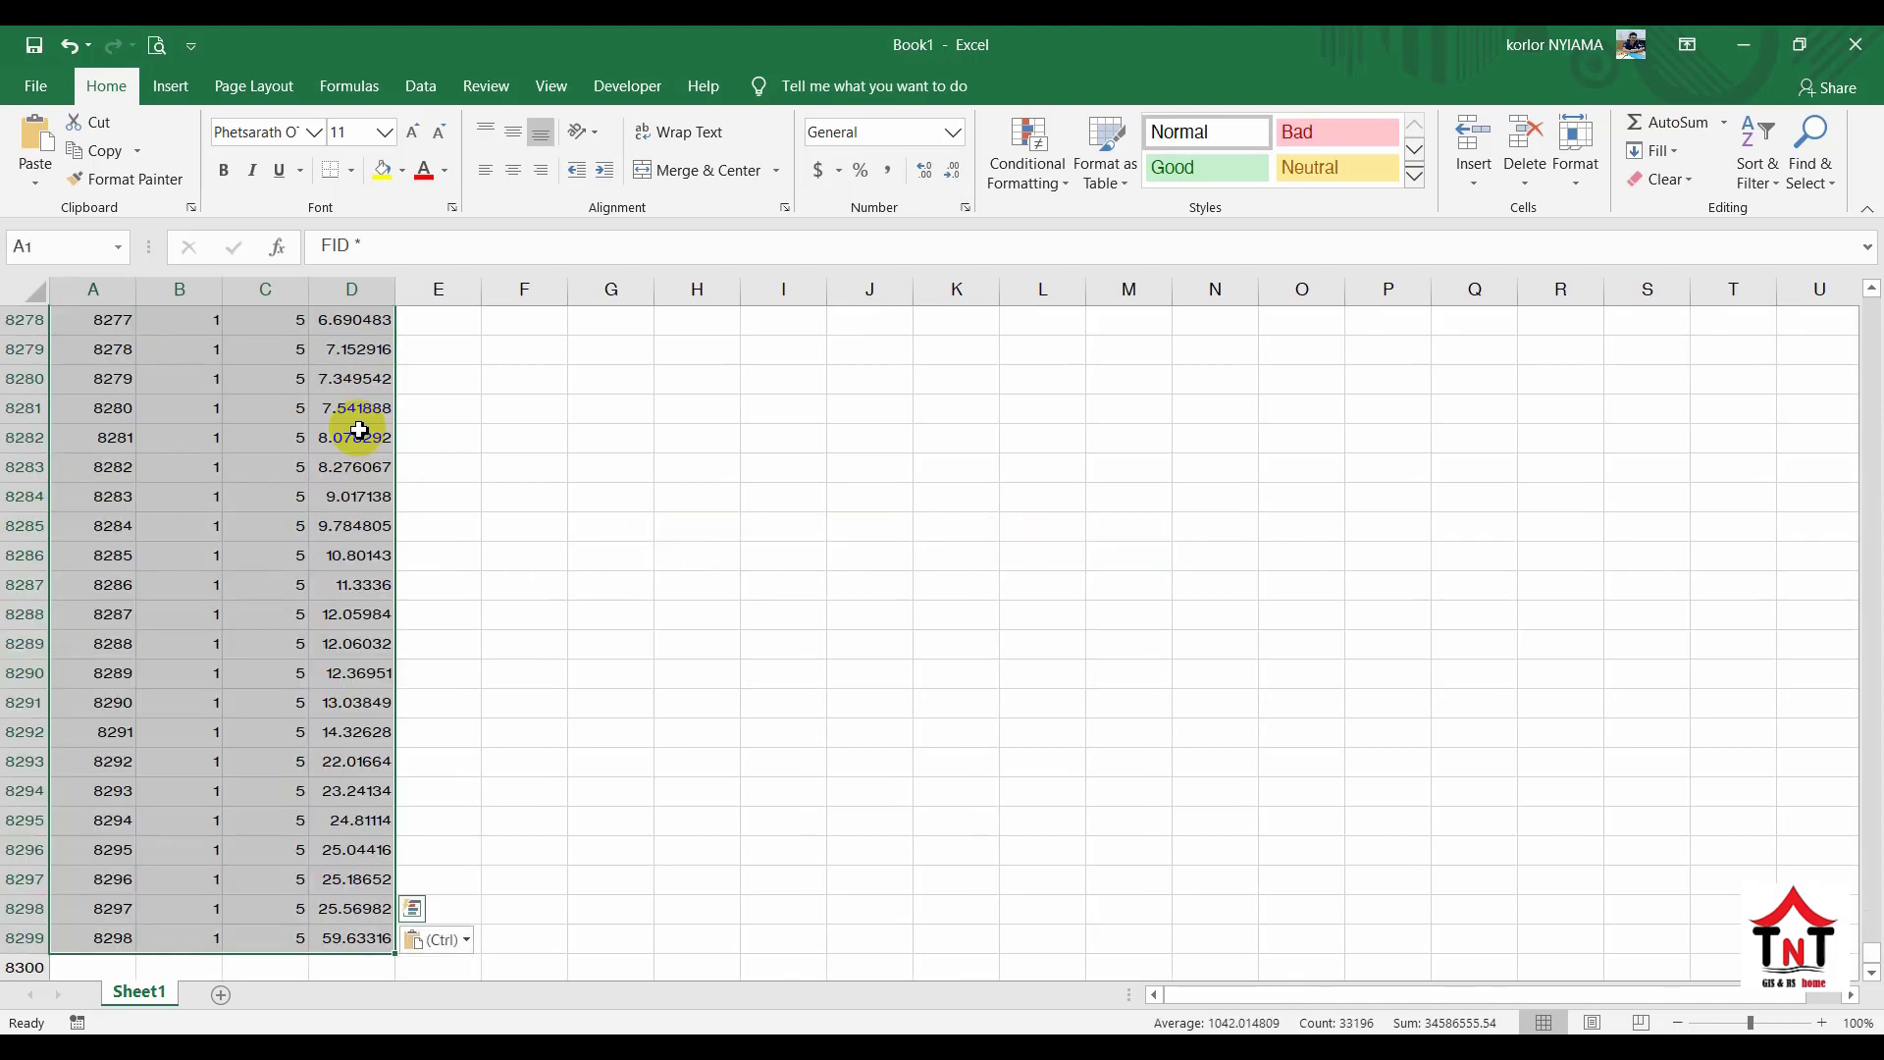
- Review the selected records from the end of the sheet back to the header row
scroll(260, 500, "down", 15)
scroll(260, 499, "up", 20)
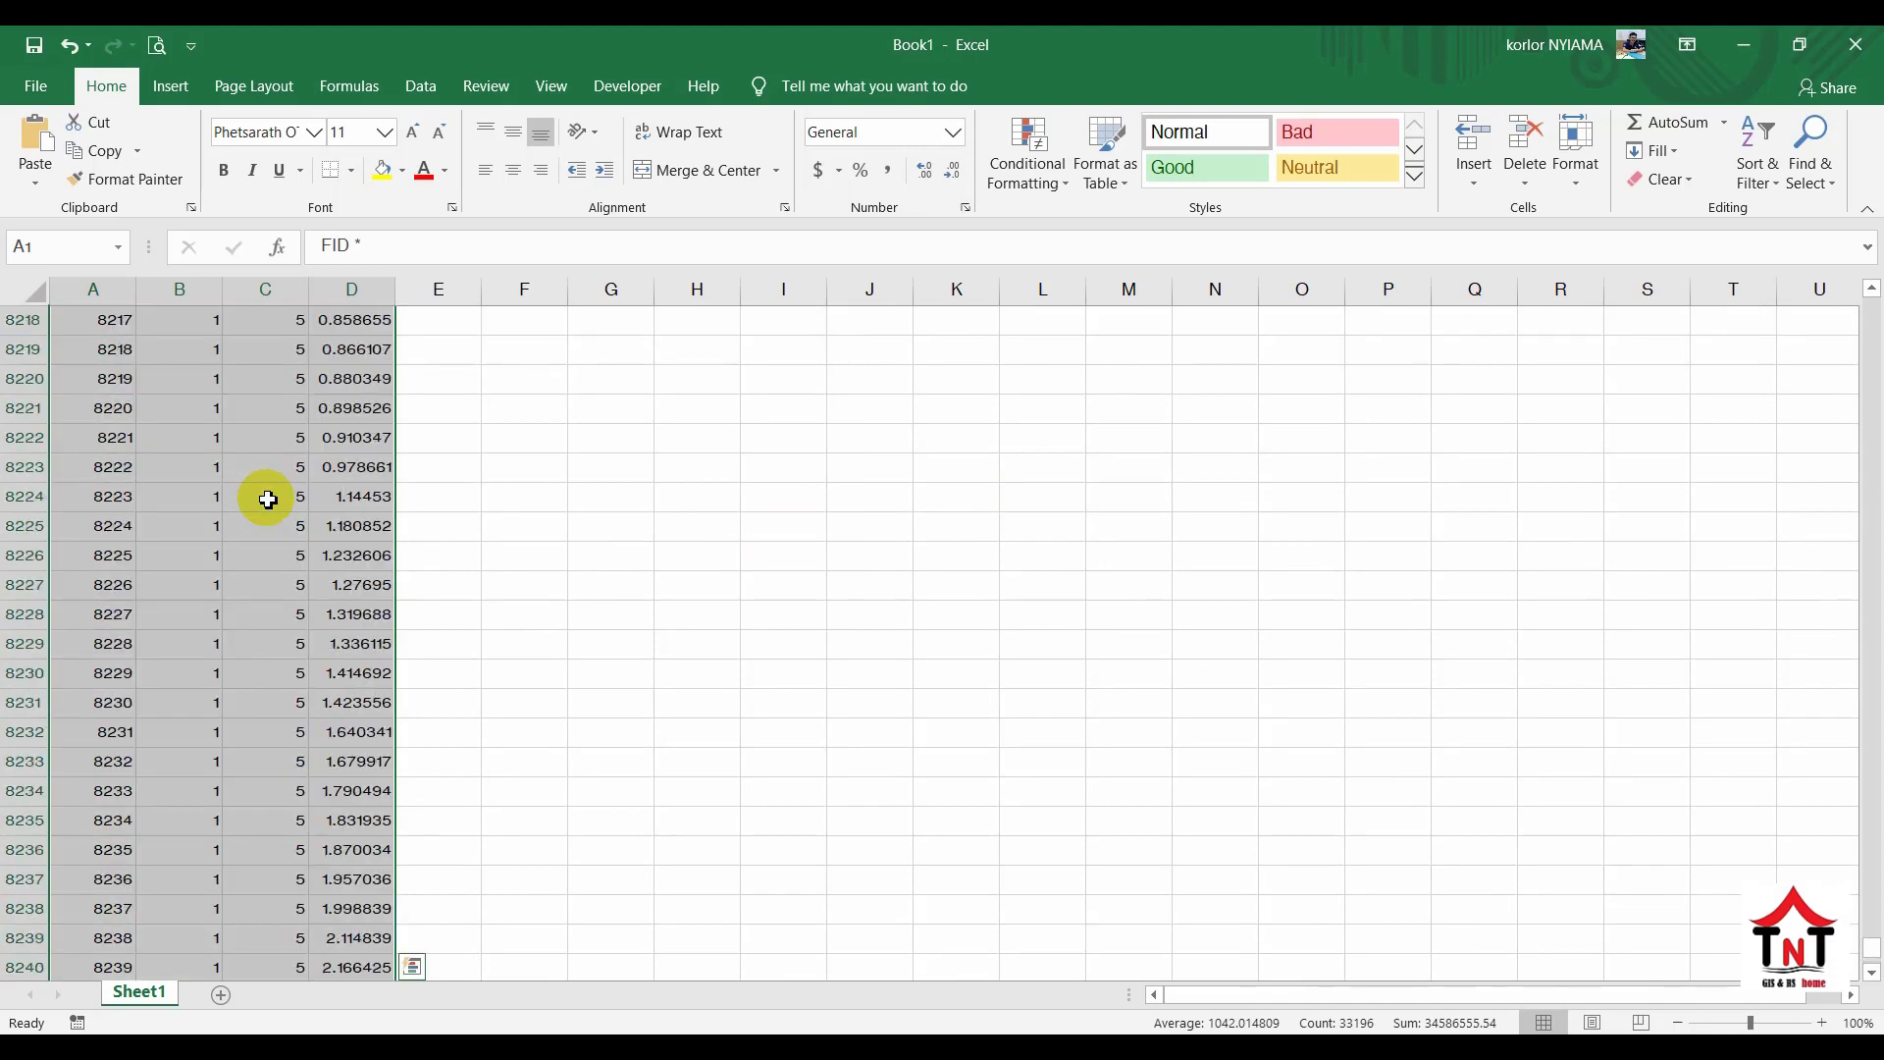
left_click_drag(1875, 947, 1864, 303)
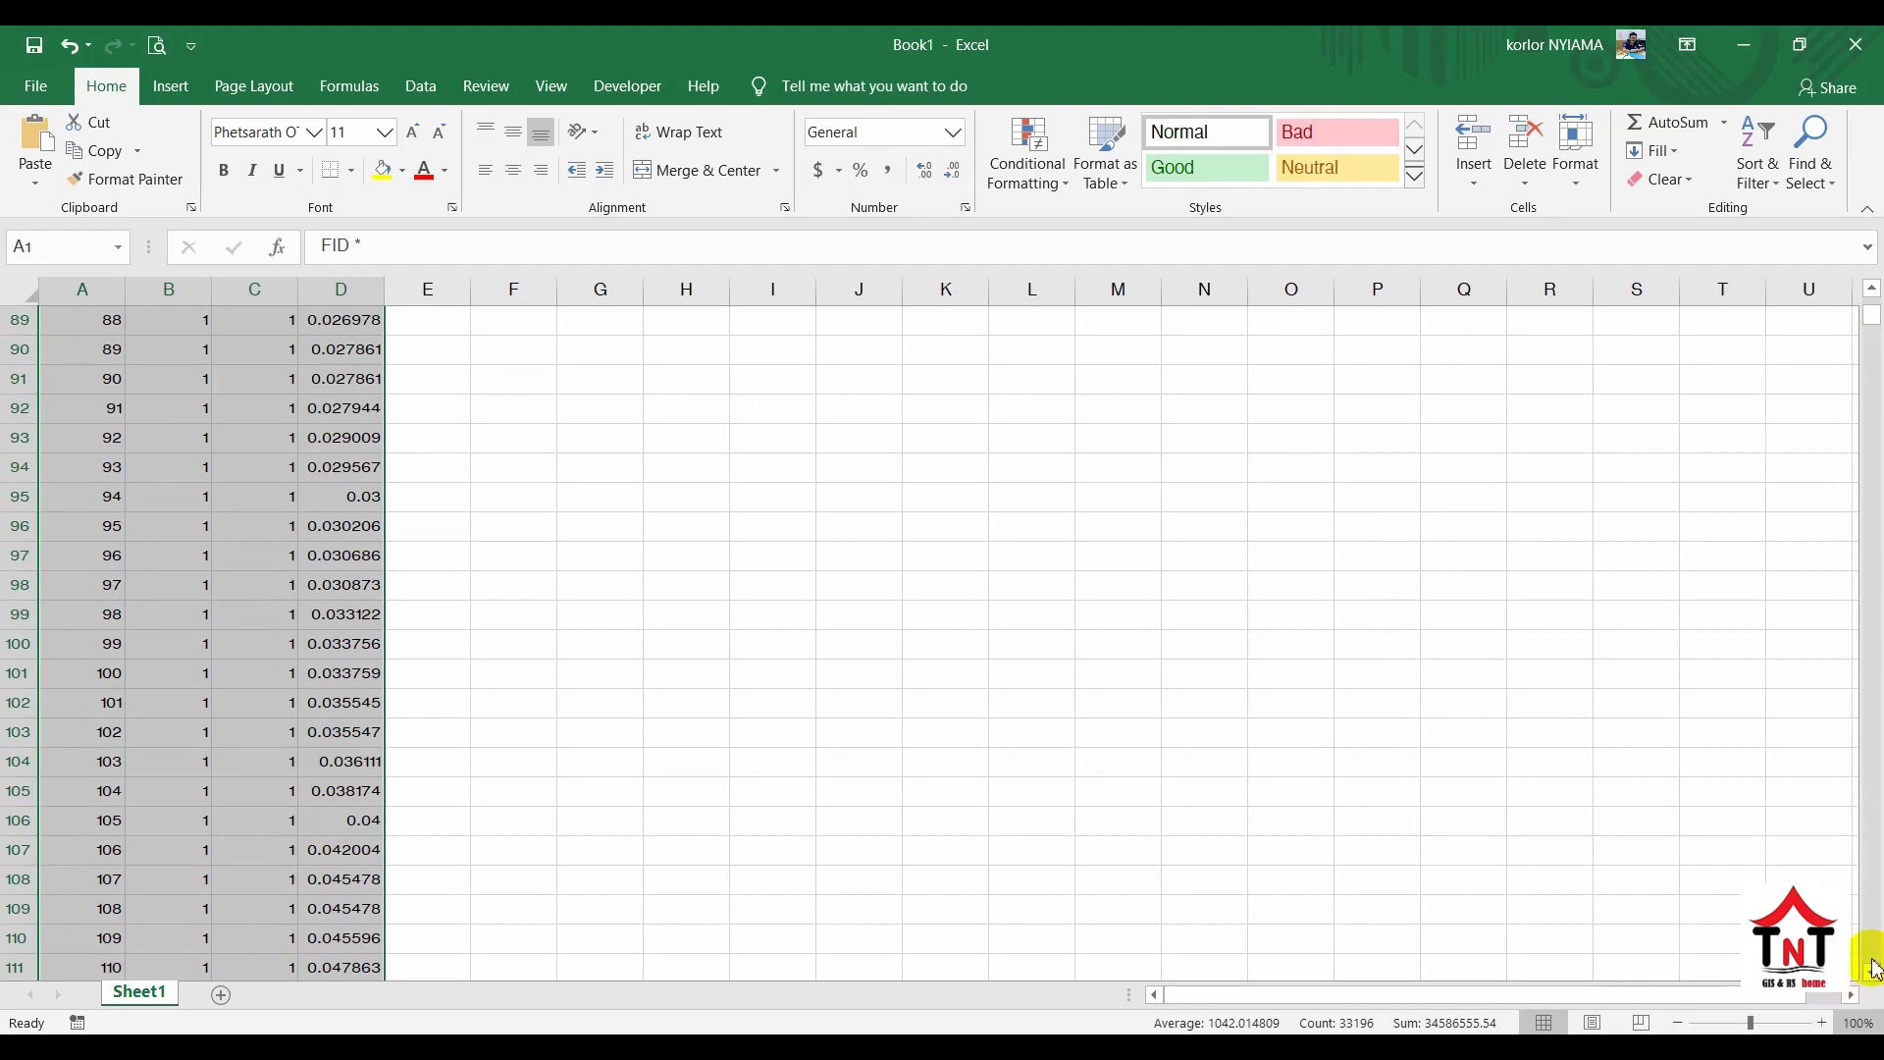
left_click_drag(1859, 320, 1855, 281)
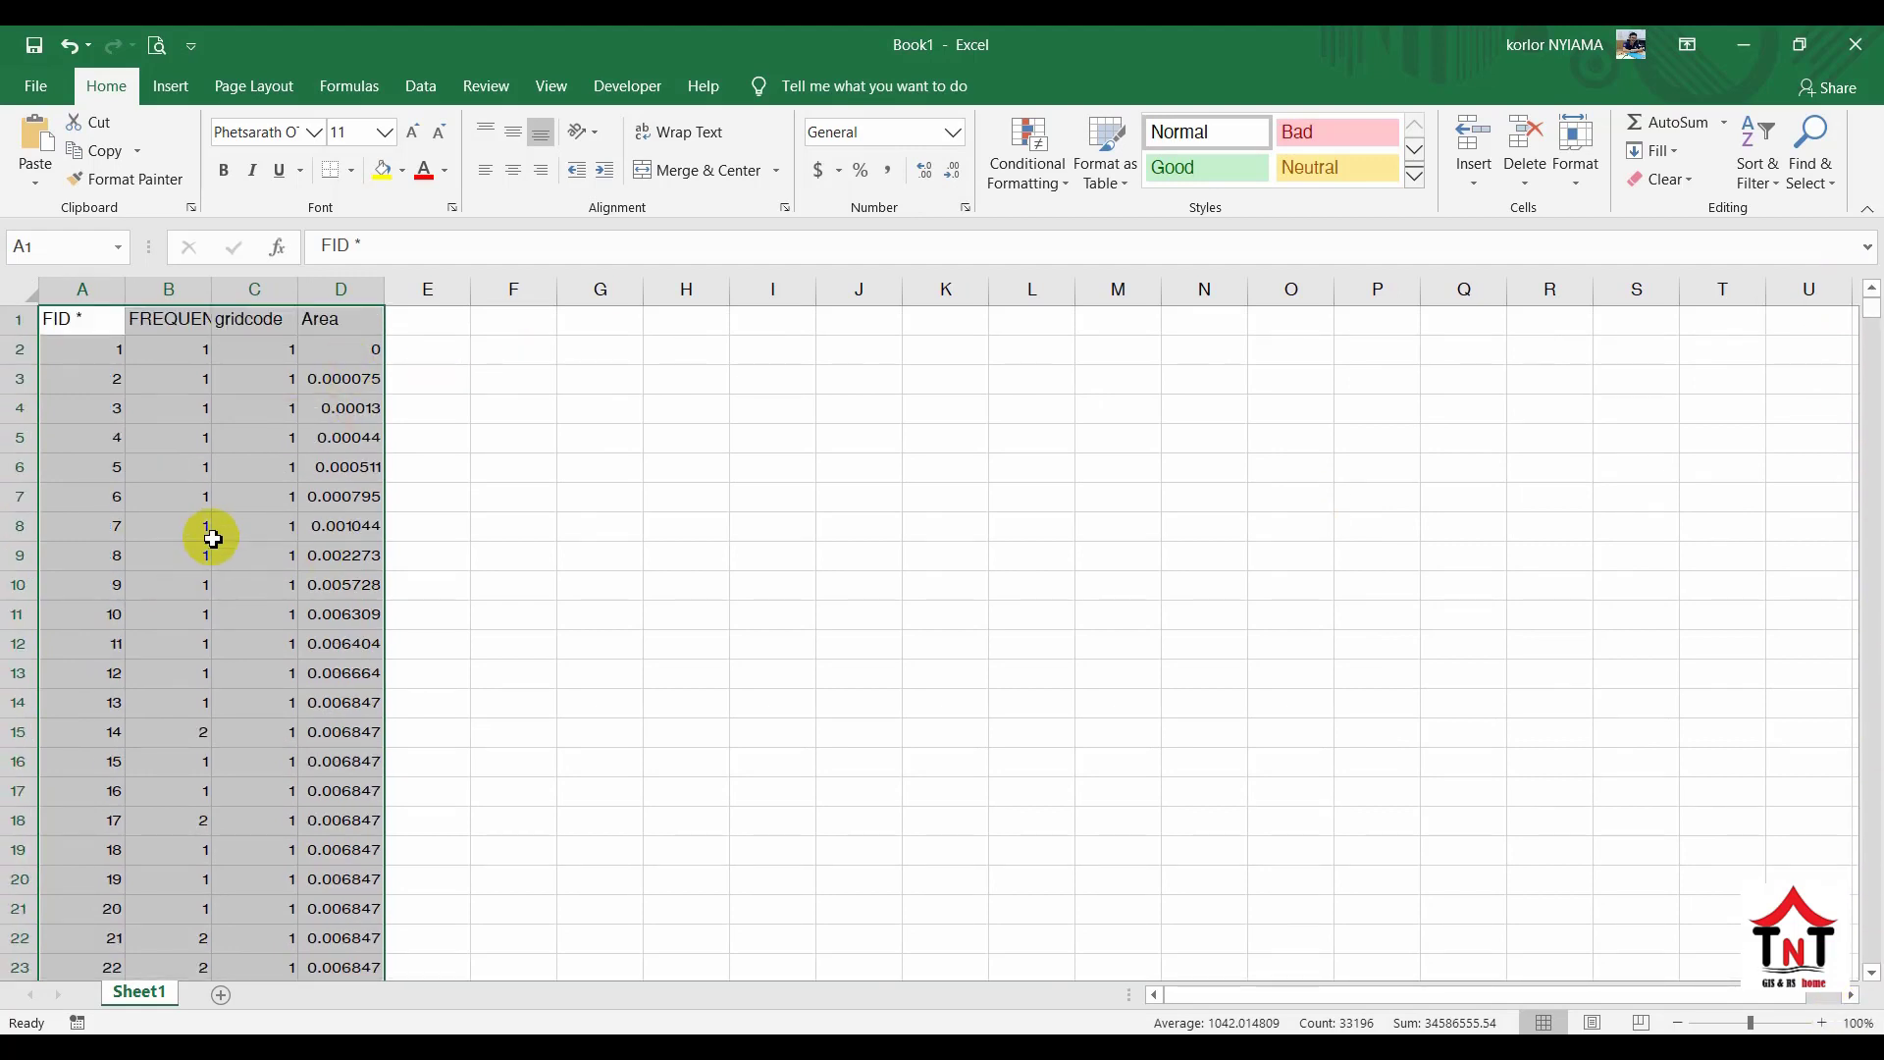
scroll(214, 537, "down", 15)
scroll(226, 570, "down", 18)
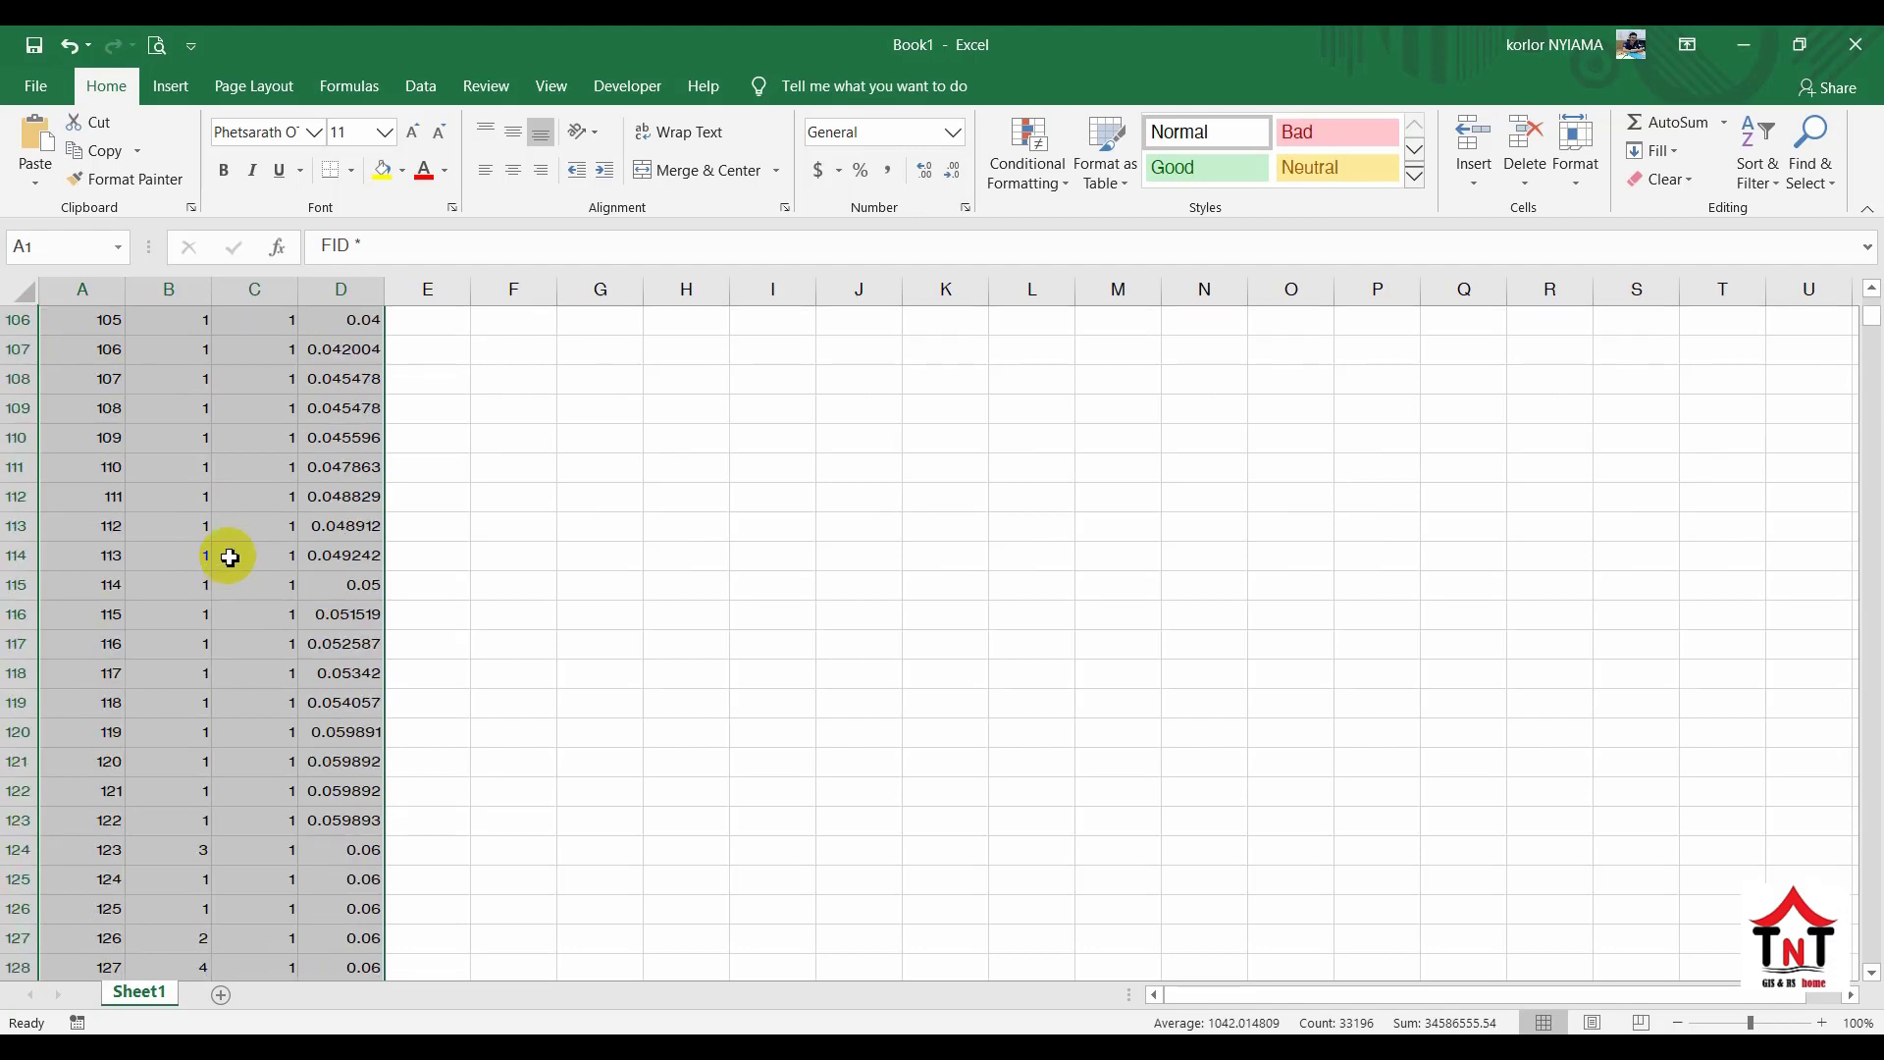
scroll(257, 491, "up", 20)
- Create a PivotTable from Sheet1 range A1:D8299 on a new worksheet
left_click(35, 94)
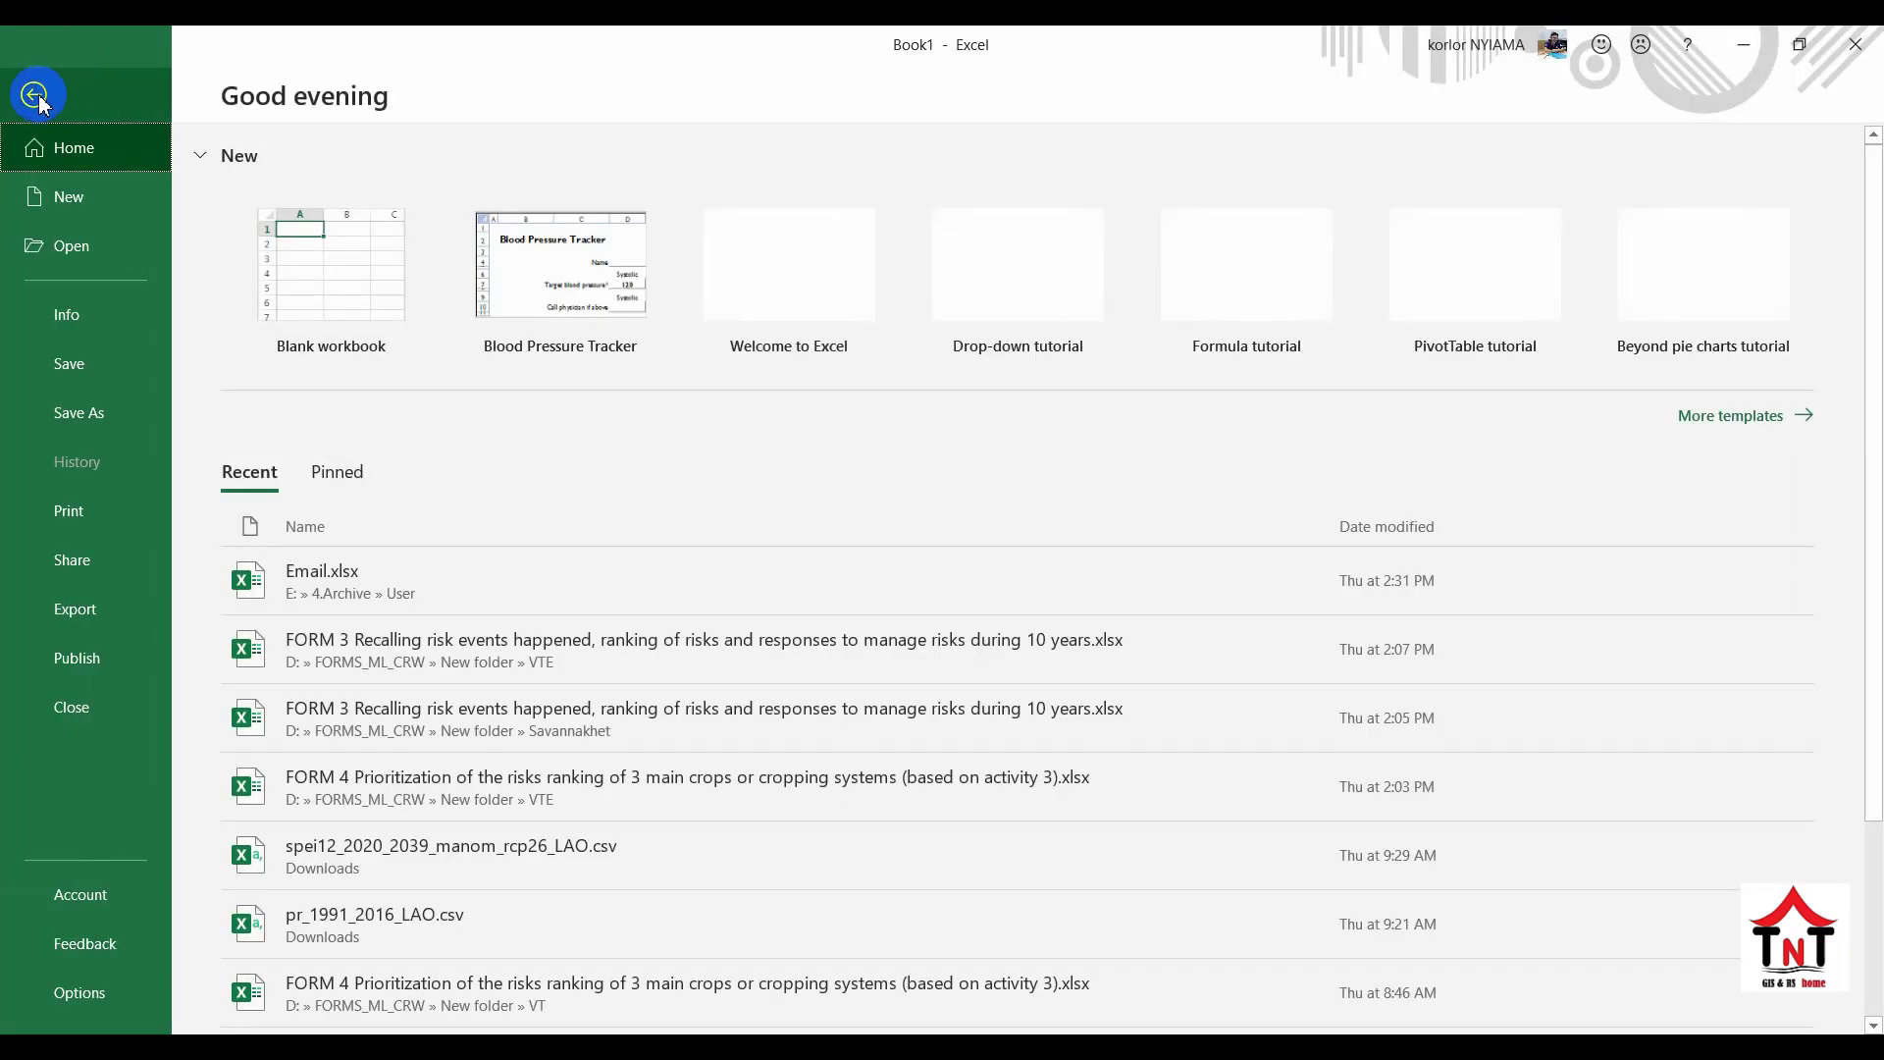
left_click(38, 85)
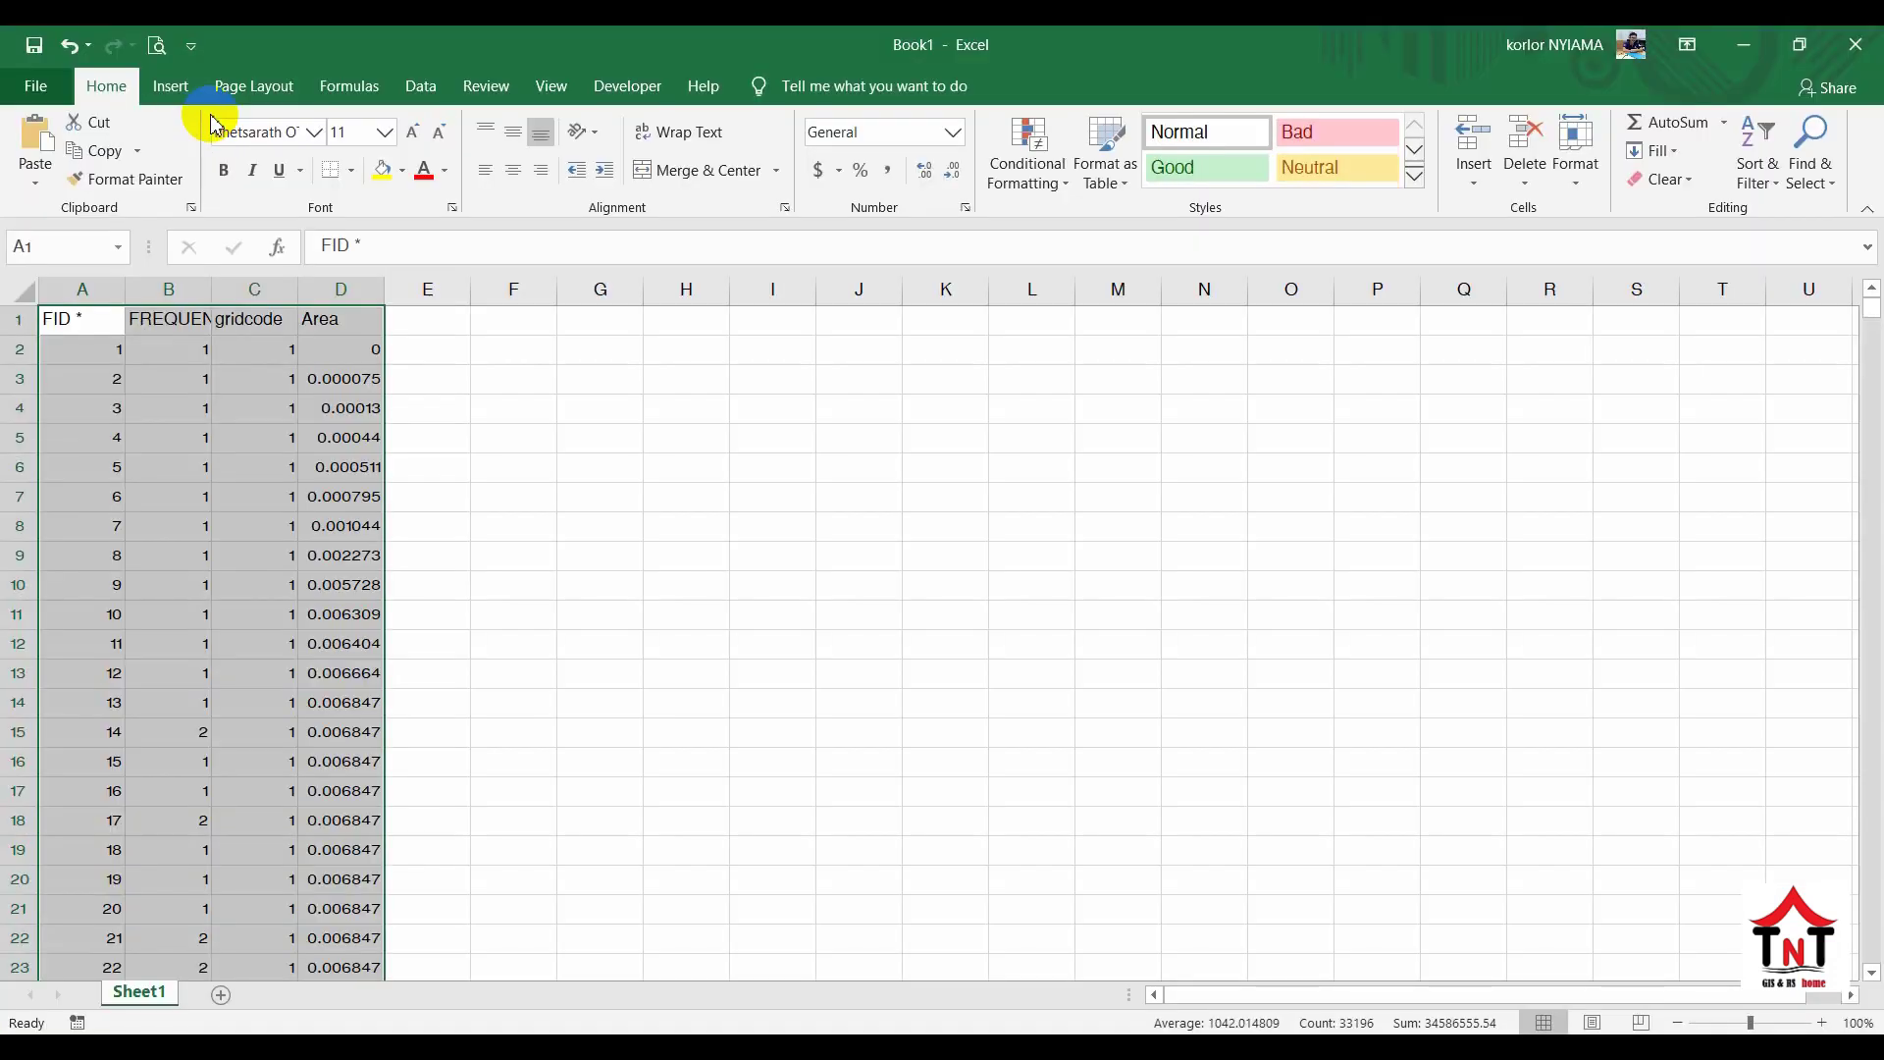
left_click(174, 95)
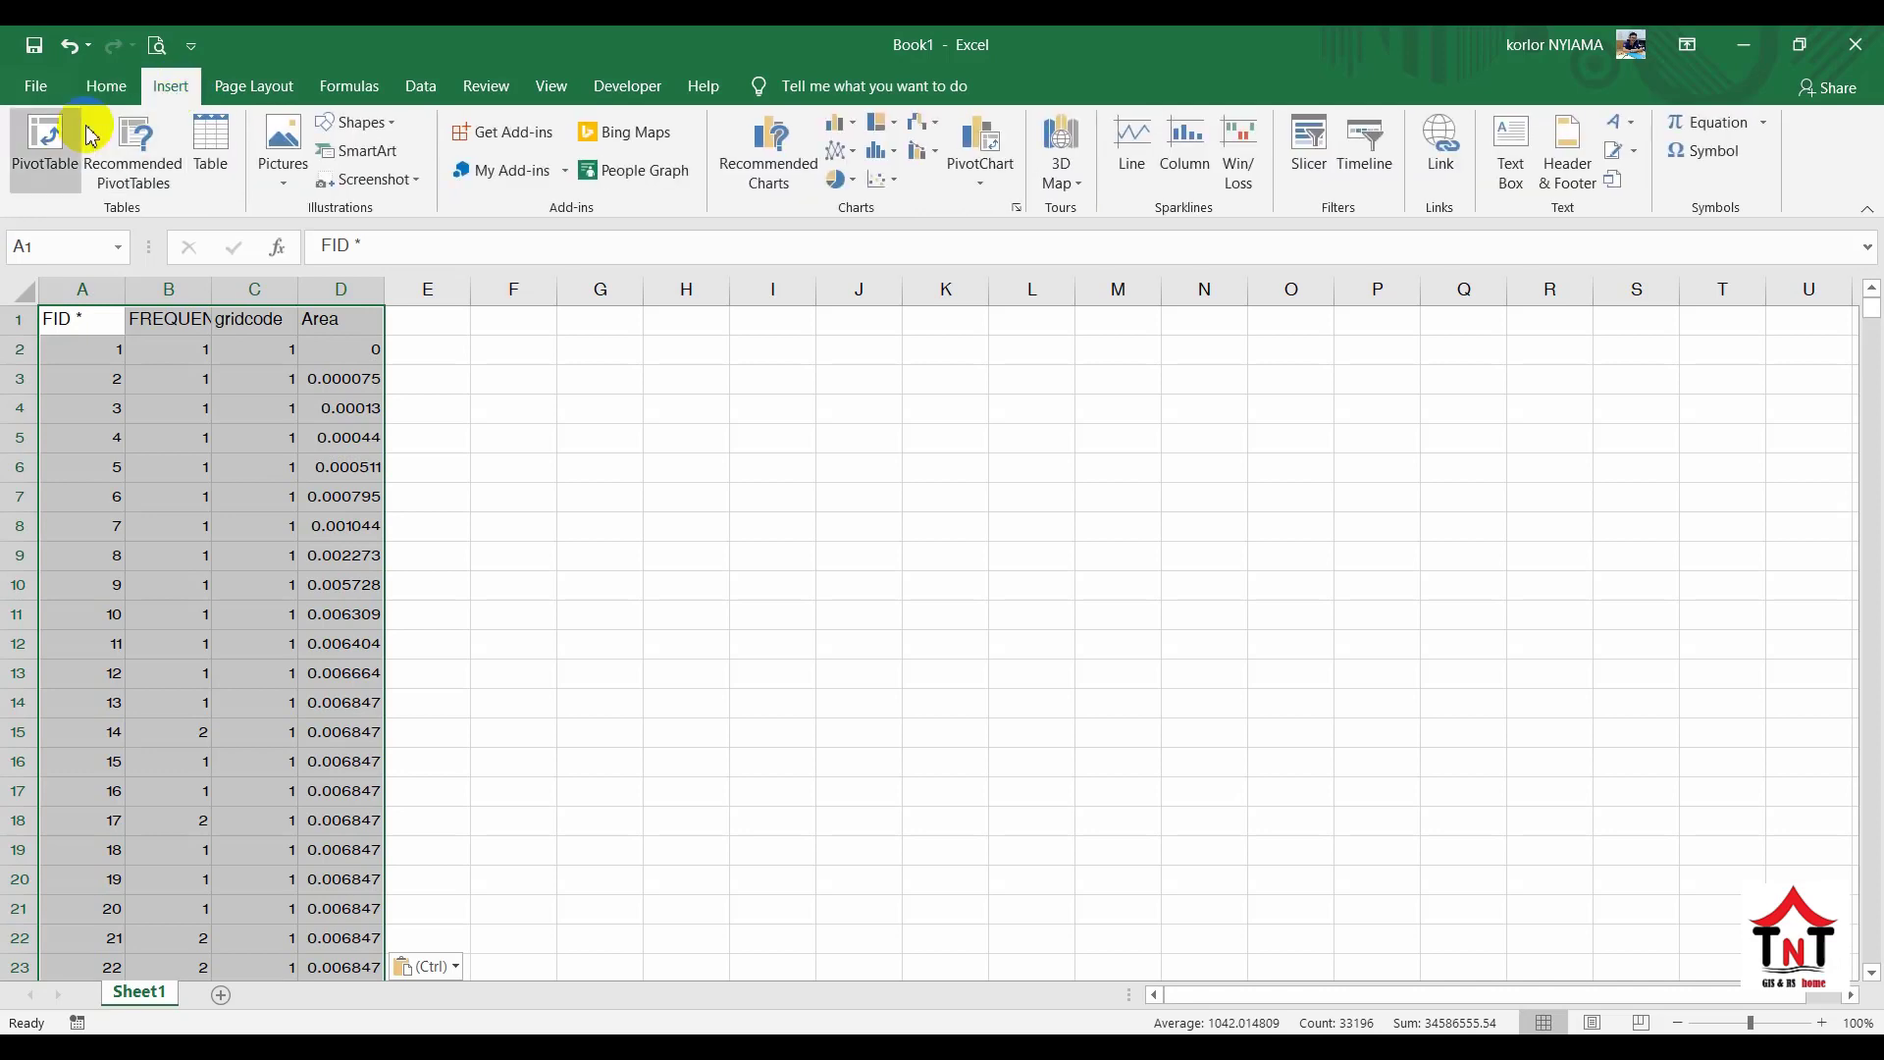
left_click(113, 86)
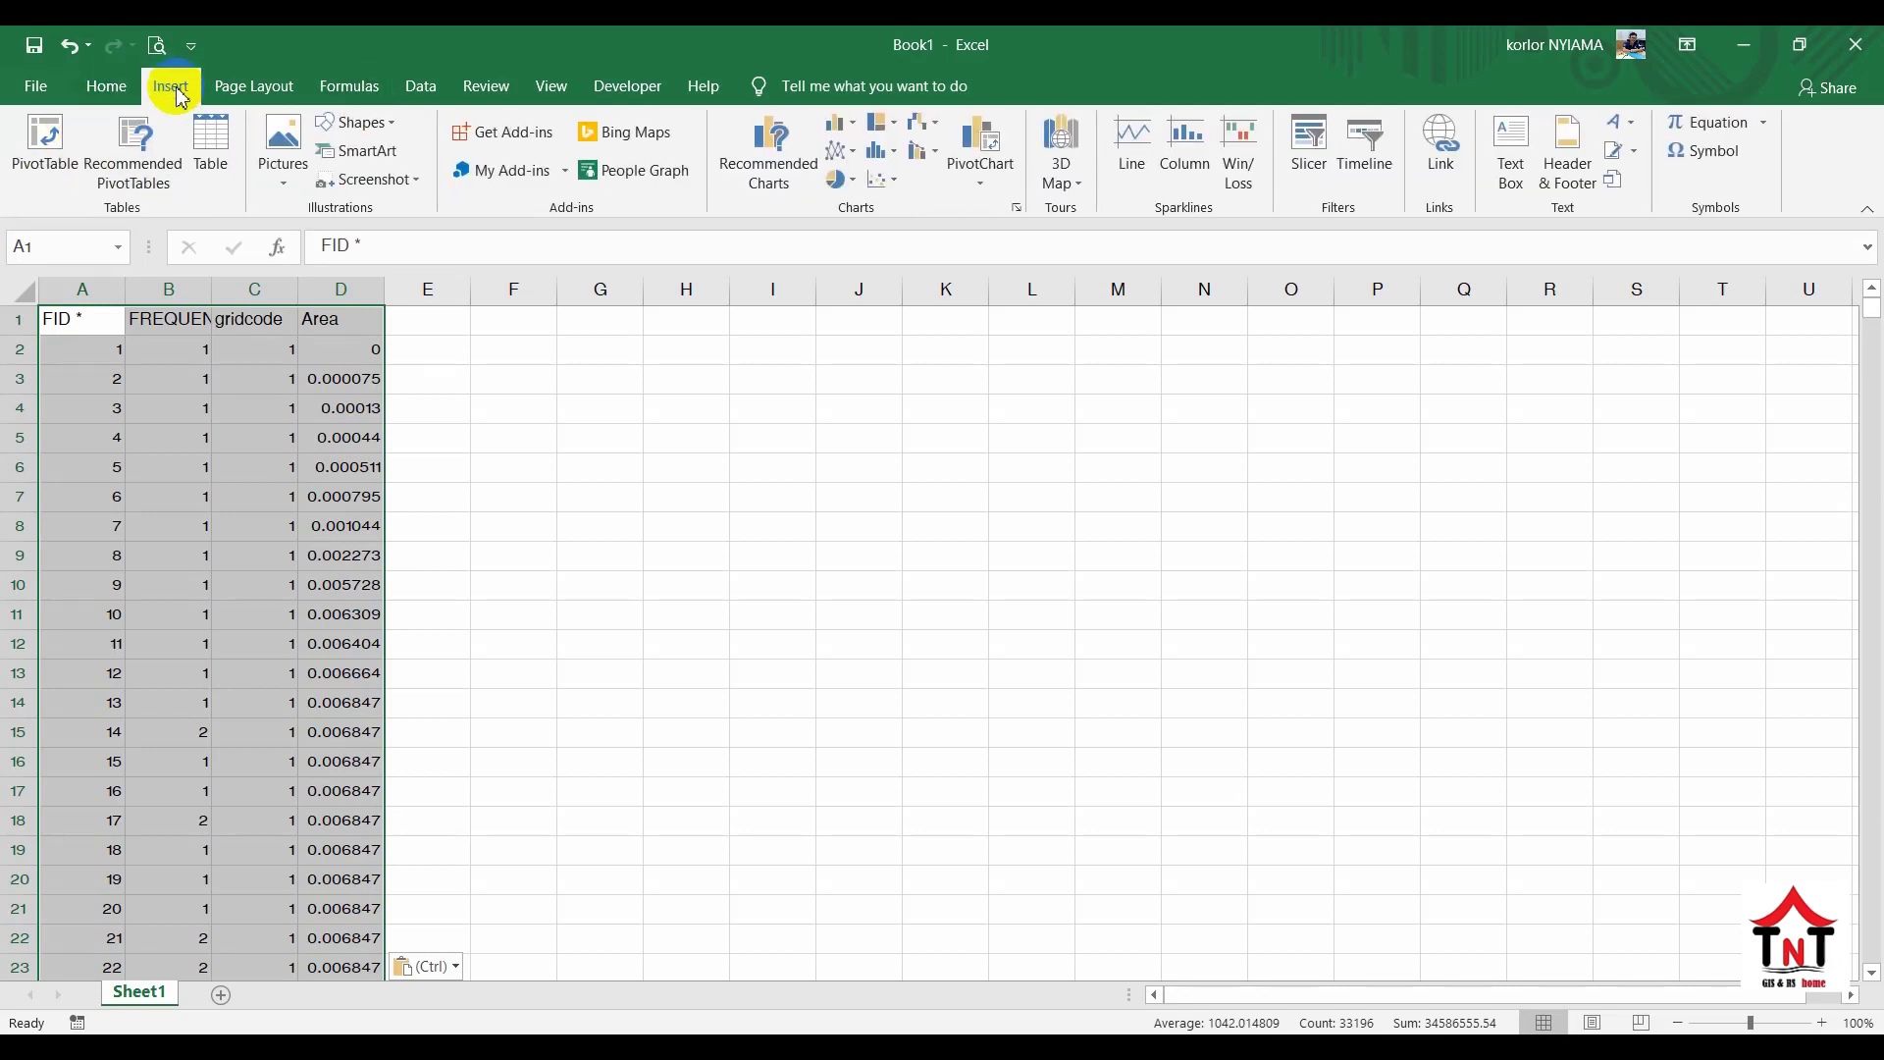
left_click(43, 128)
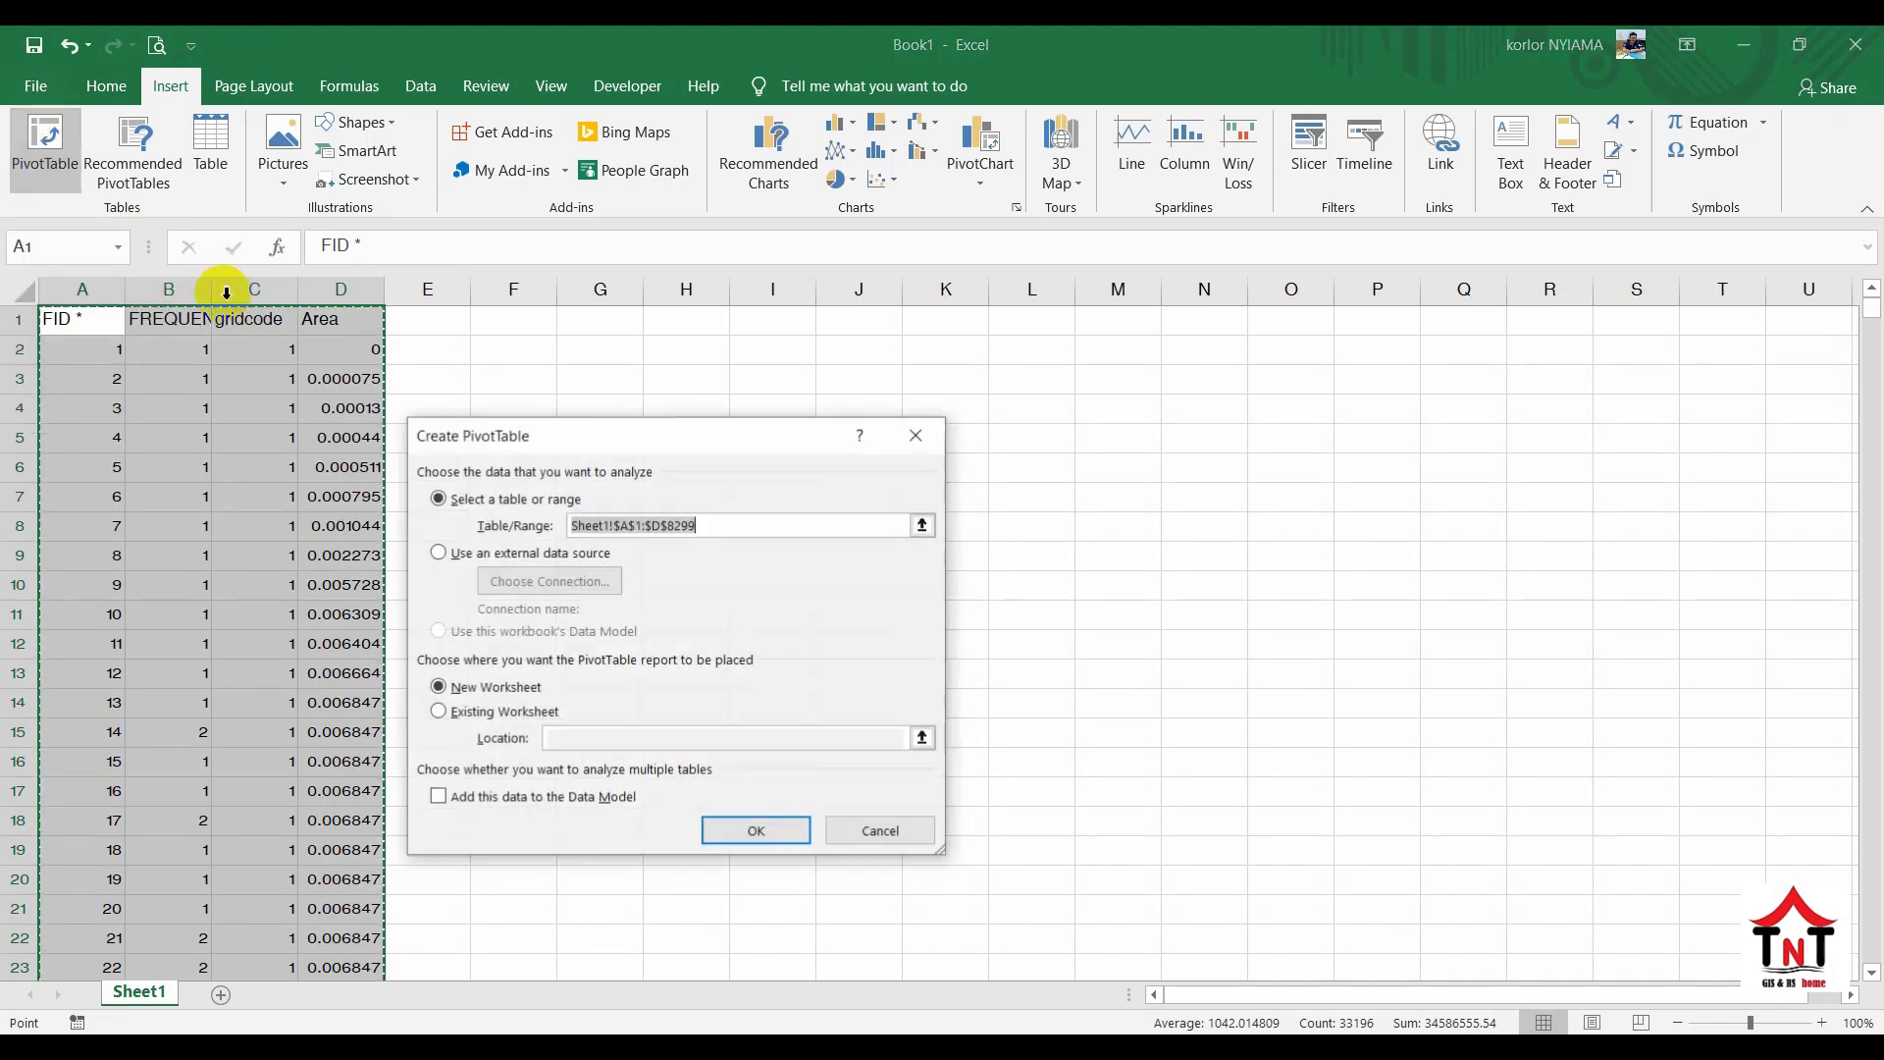
left_click_drag(589, 435, 702, 261)
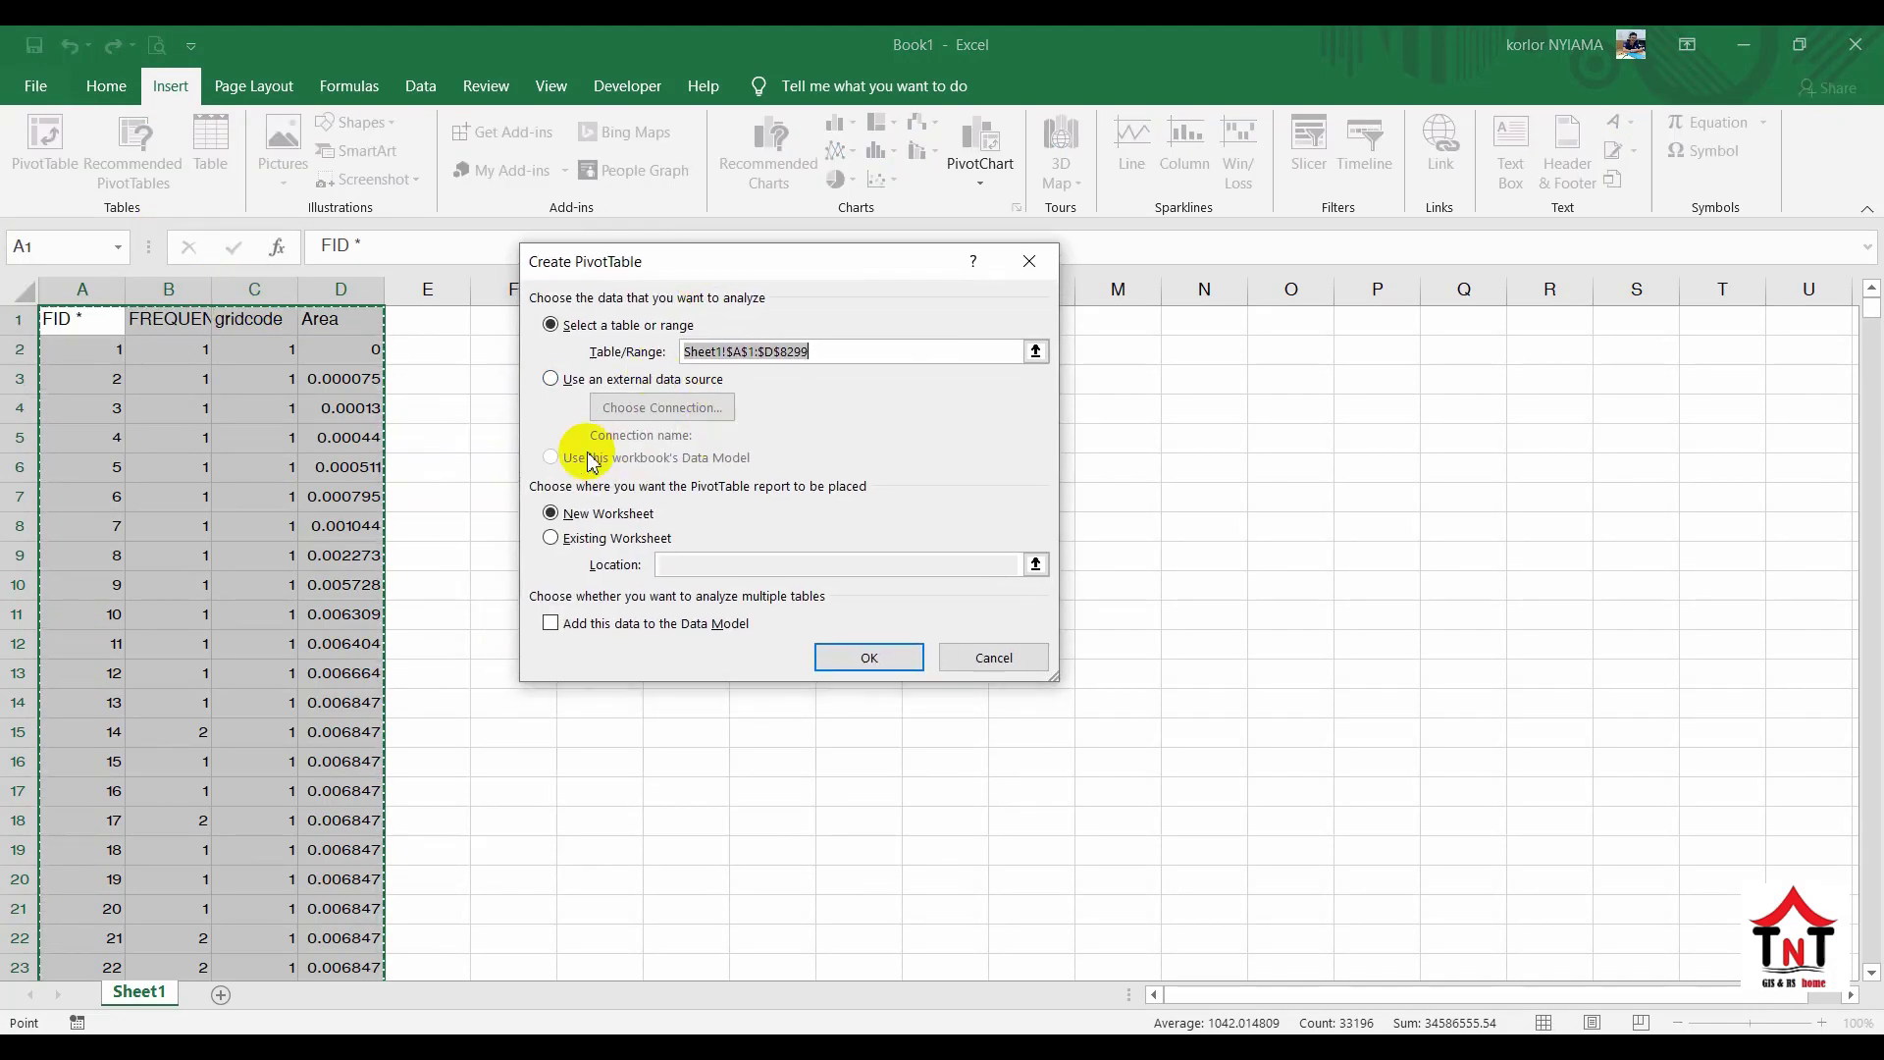
left_click(863, 654)
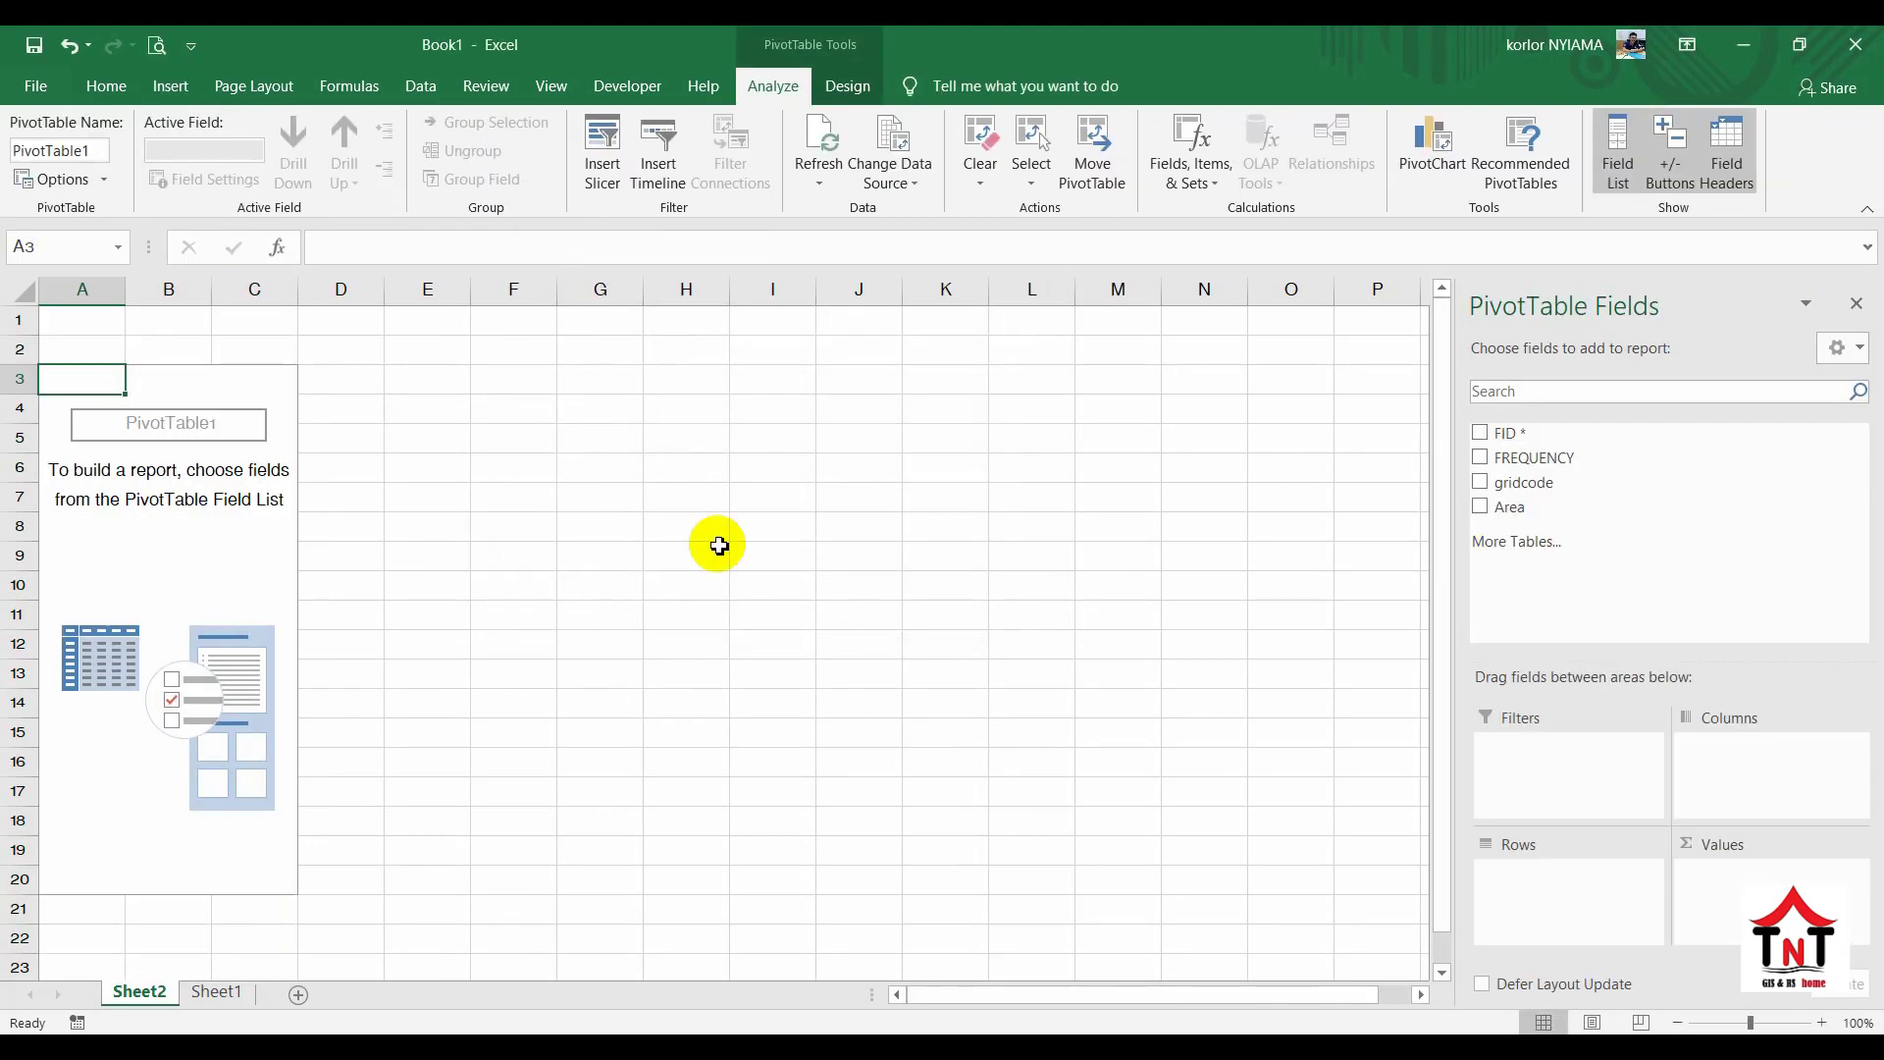
- Set up the PivotTable with gridcode as rows and the sum of Area as values
left_click(1480, 482)
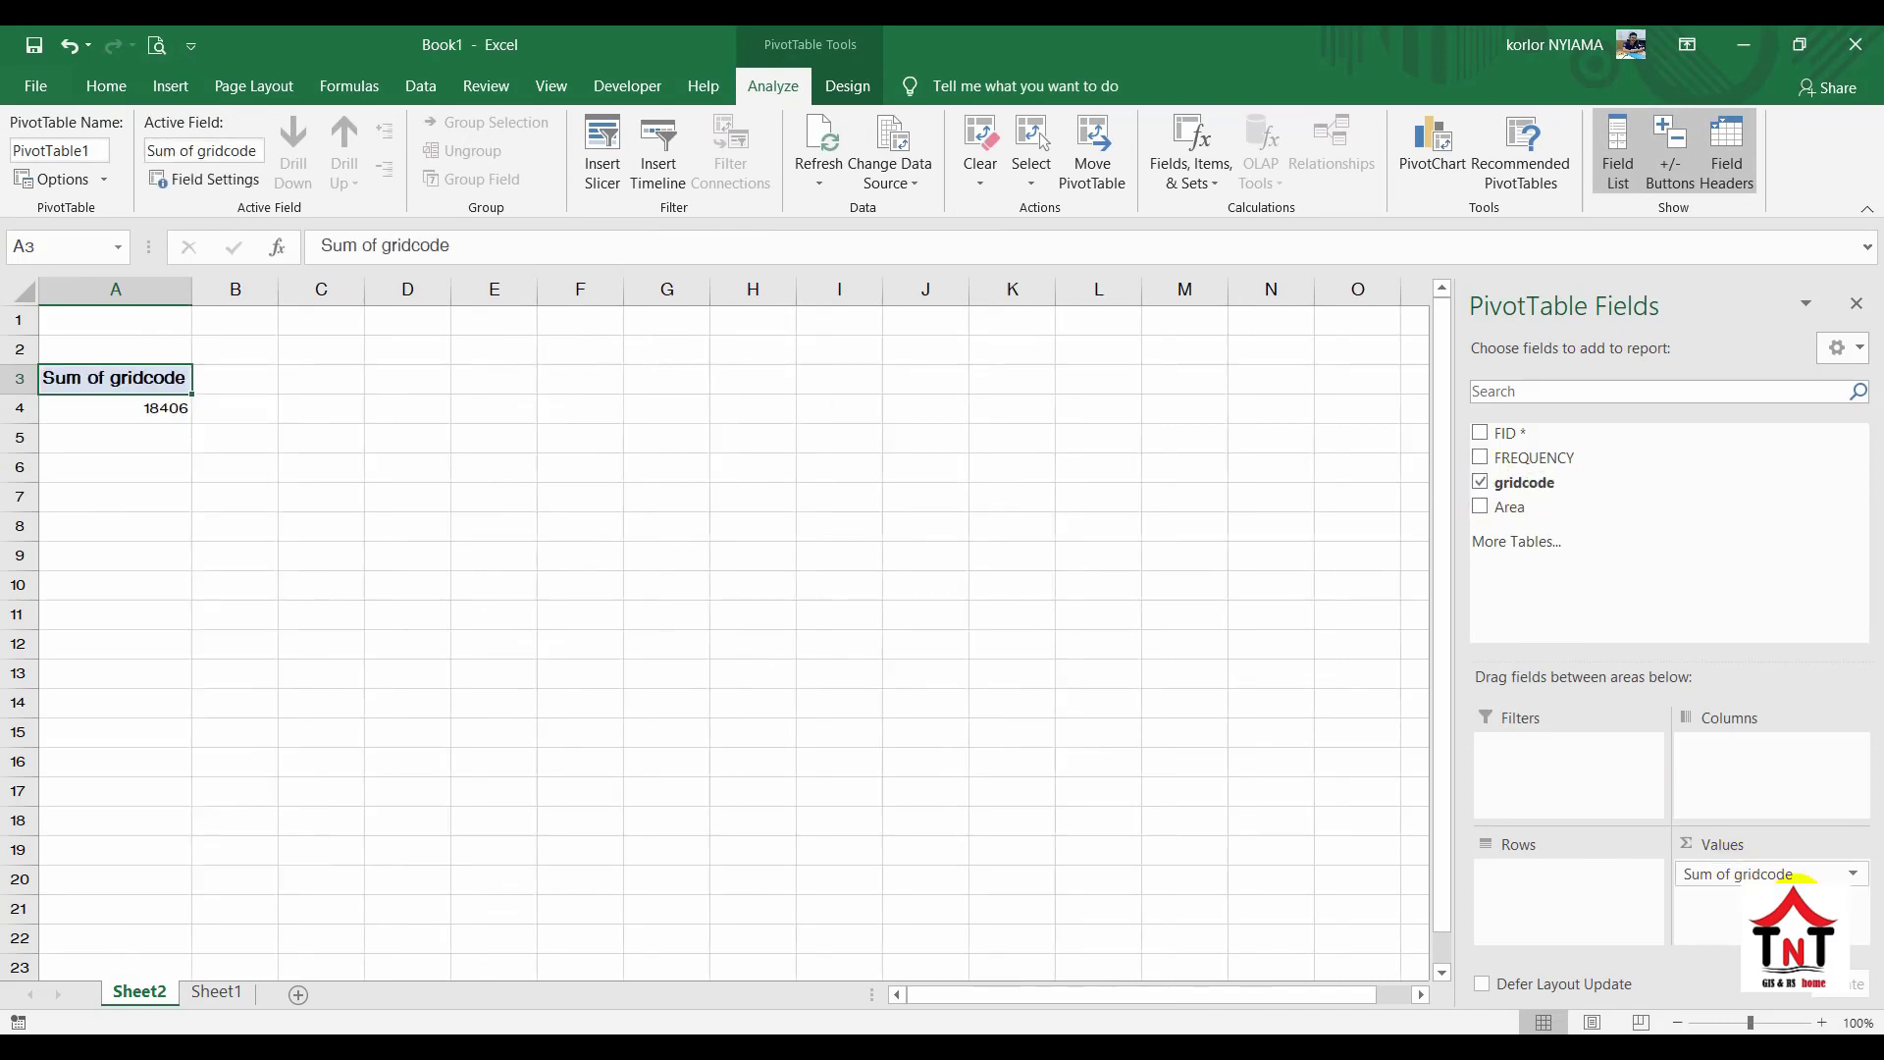
left_click_drag(1792, 875, 1561, 883)
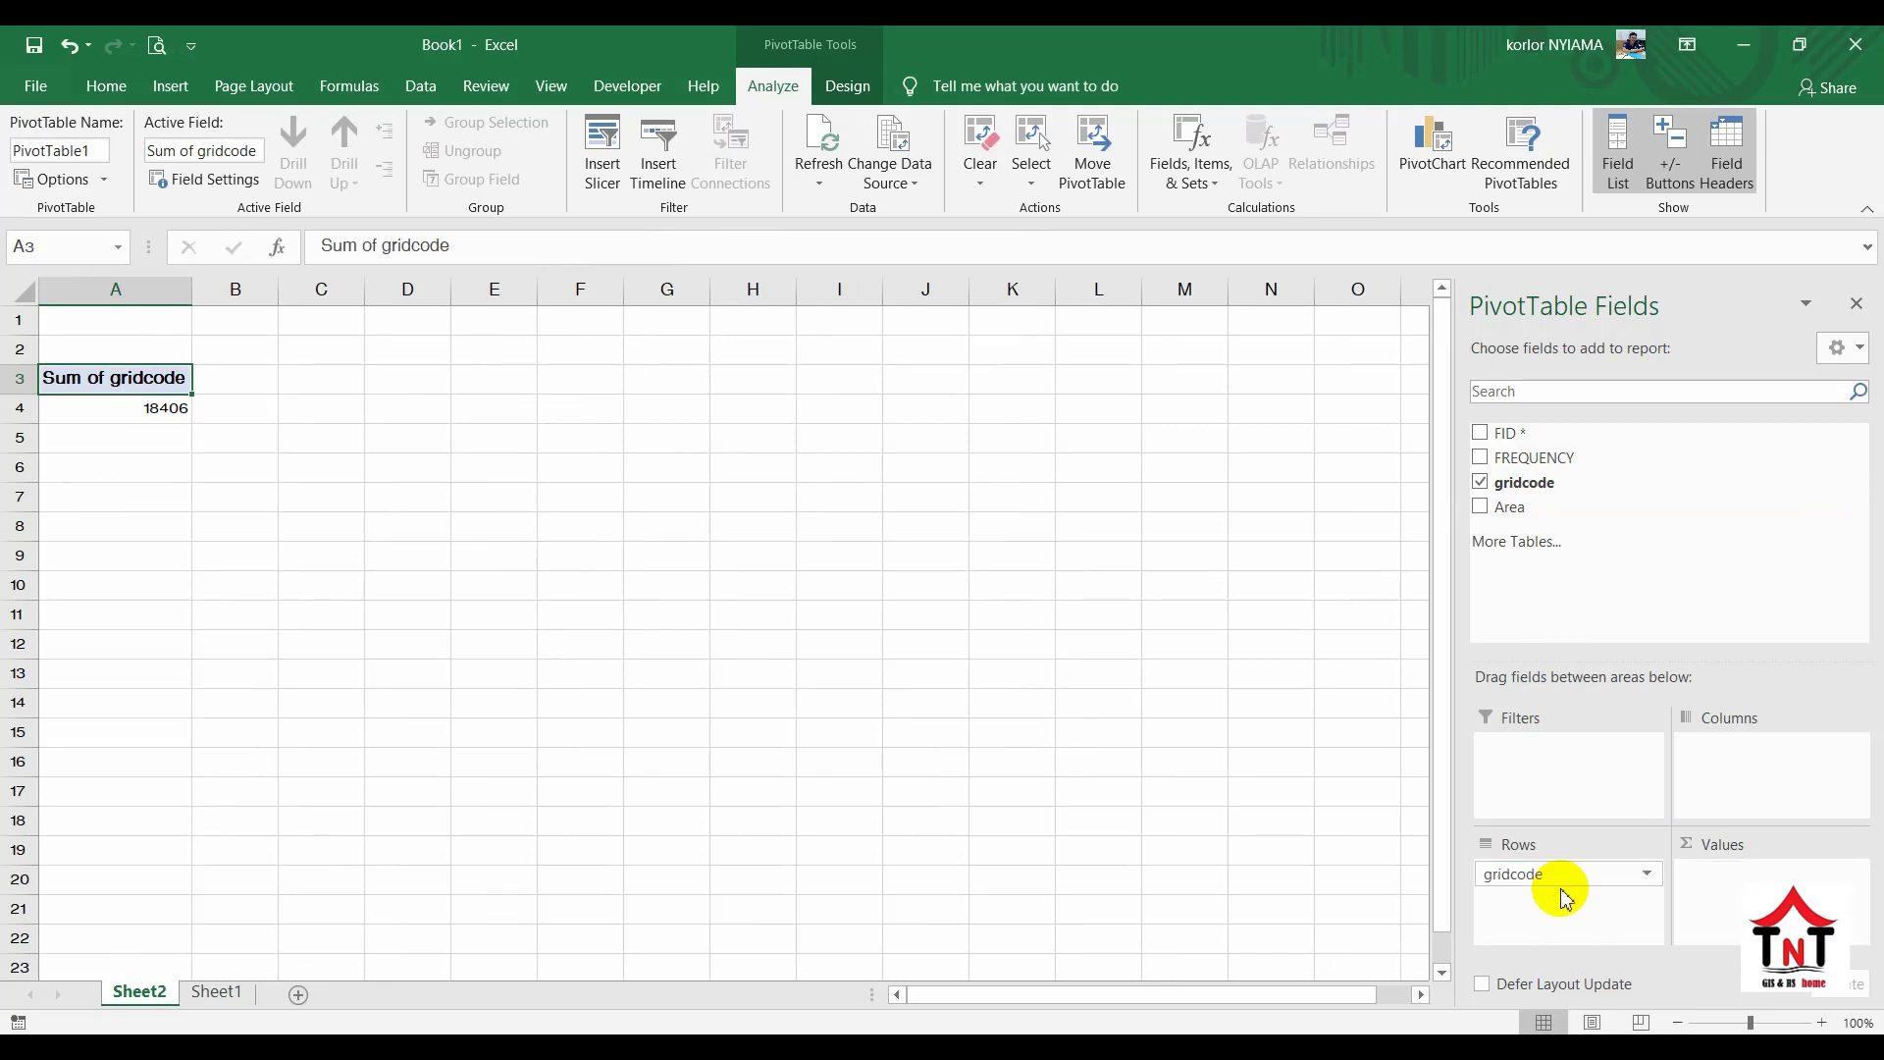
left_click(114, 411)
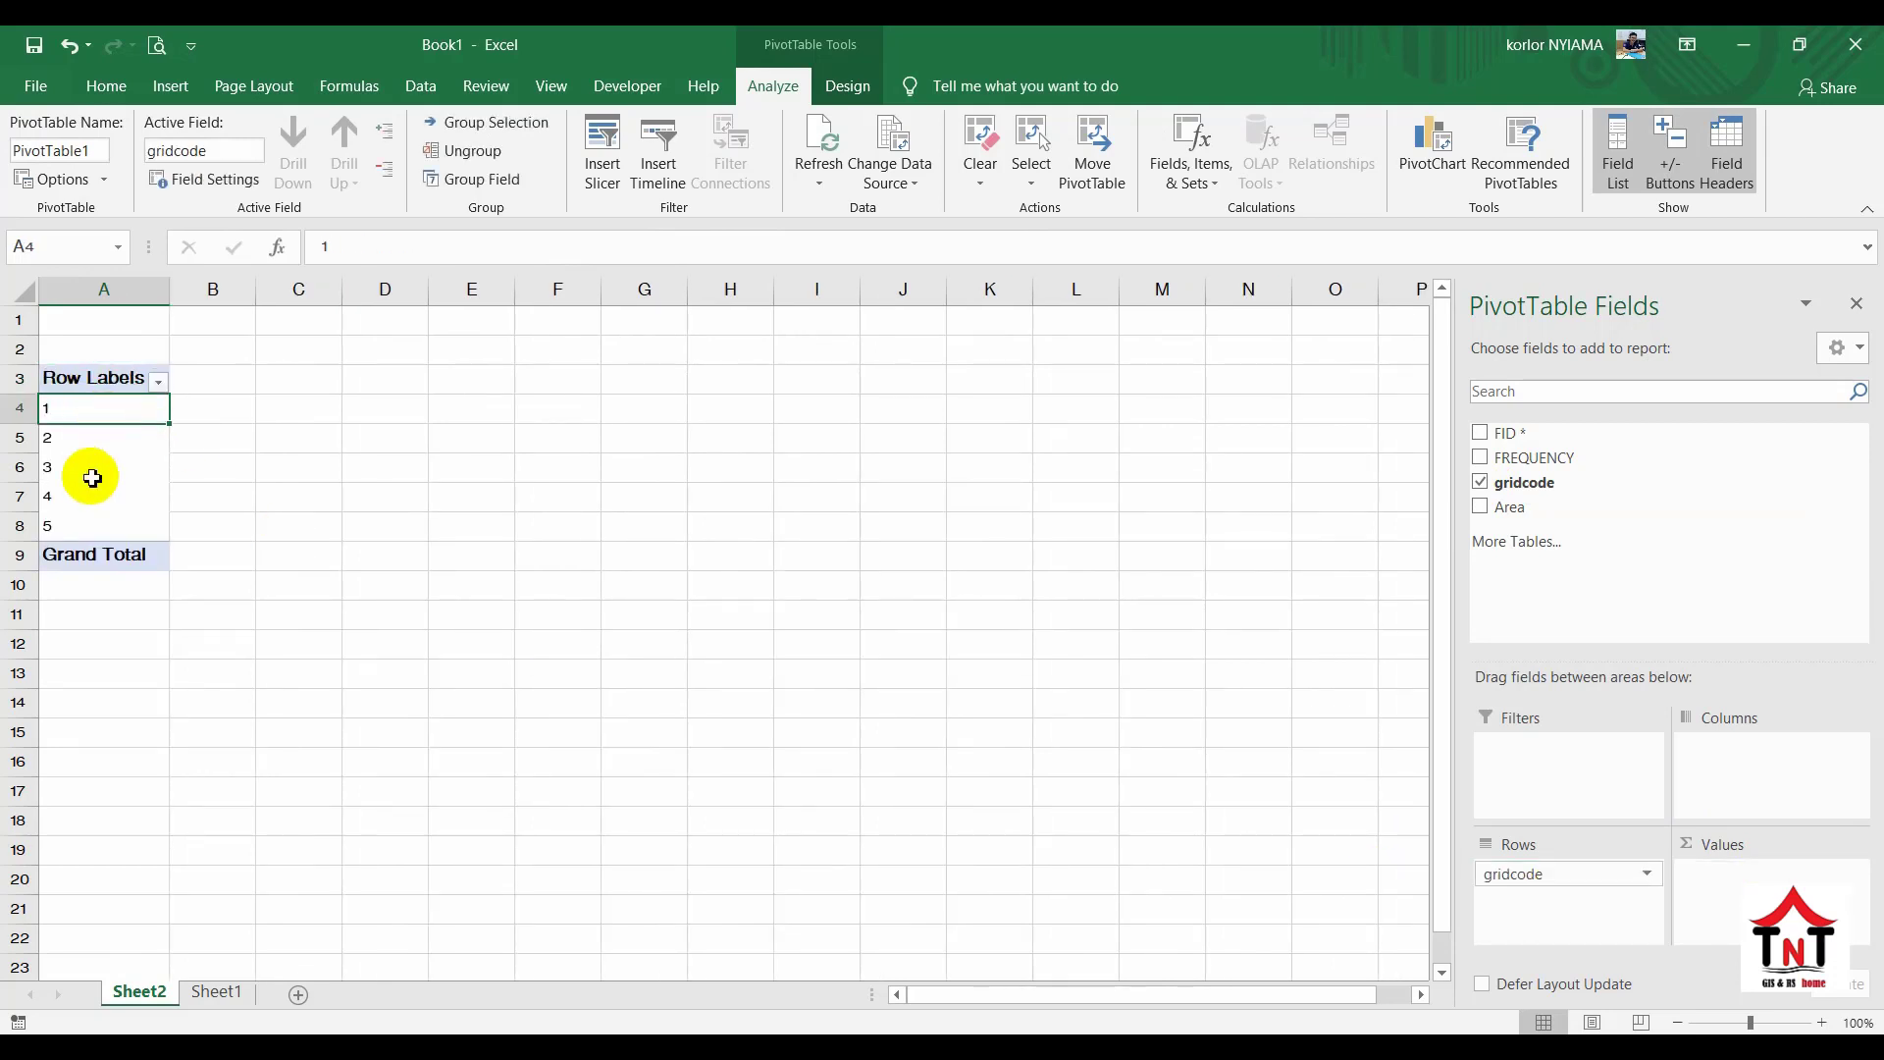
left_click(72, 537)
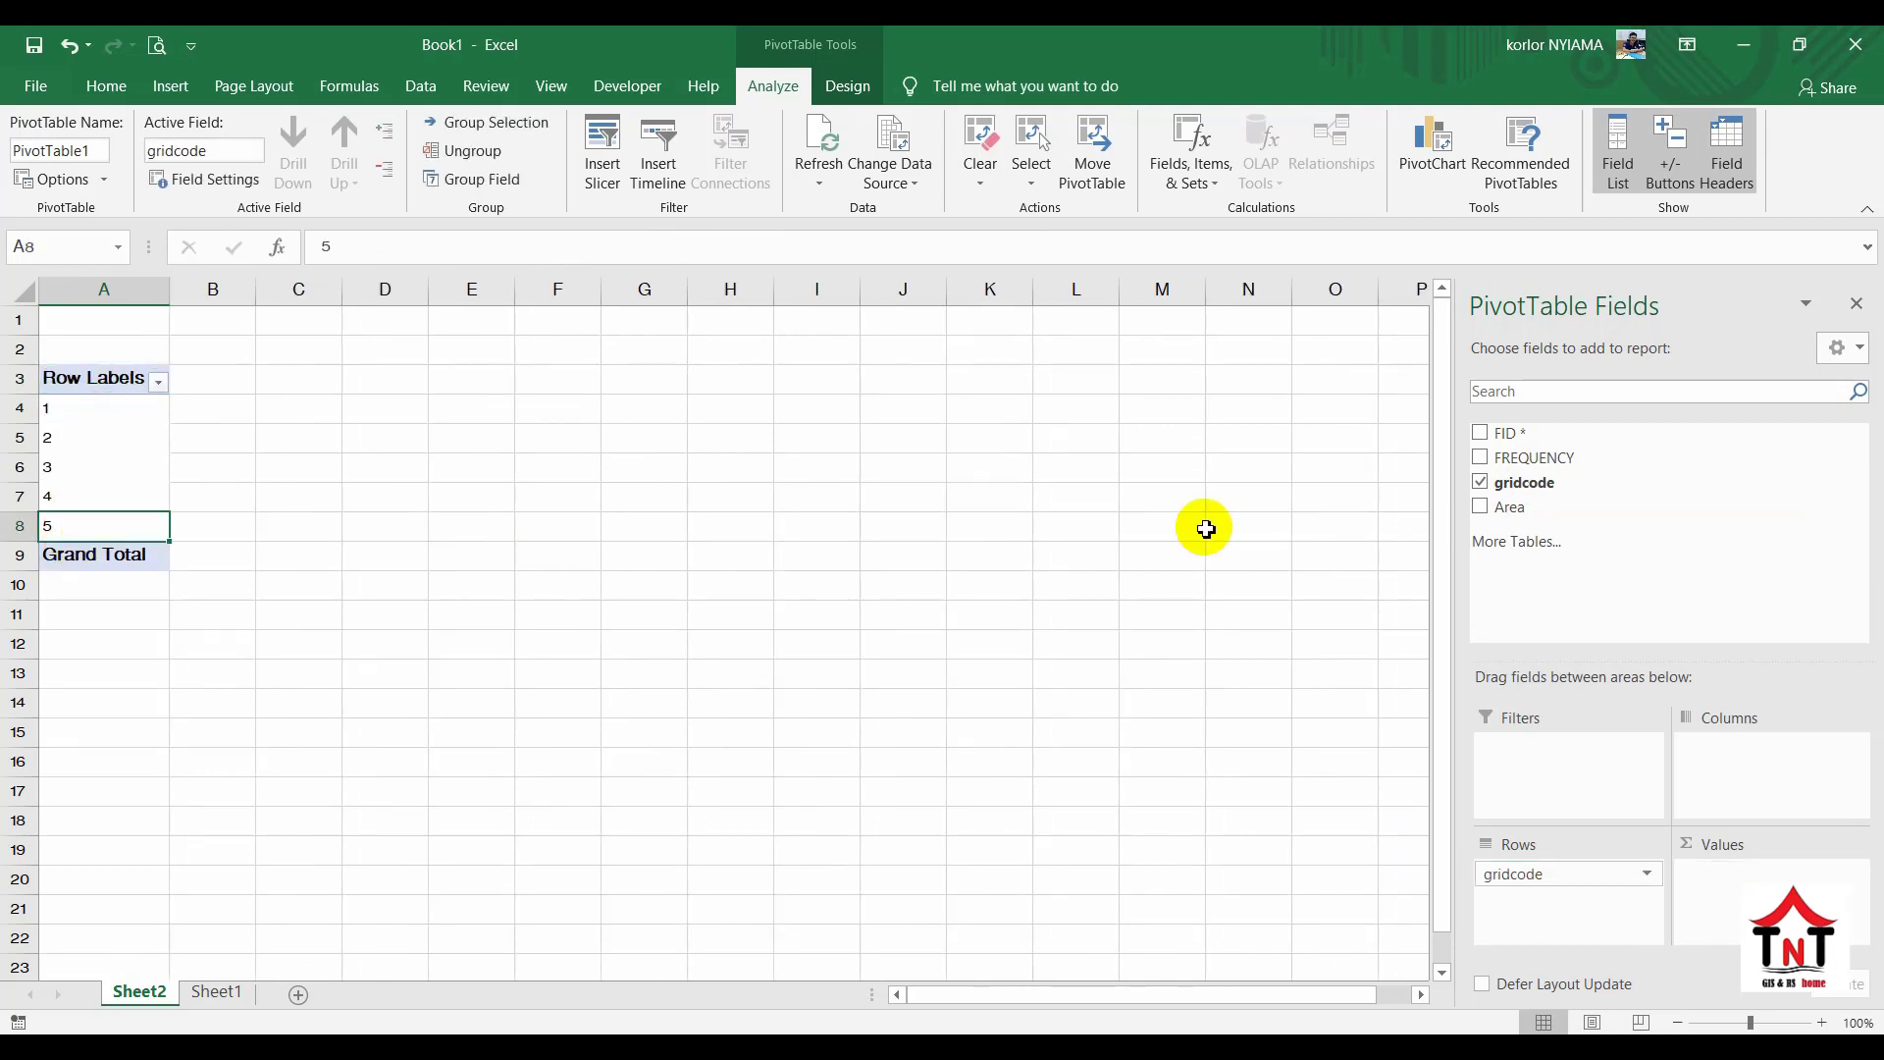
left_click(1481, 509)
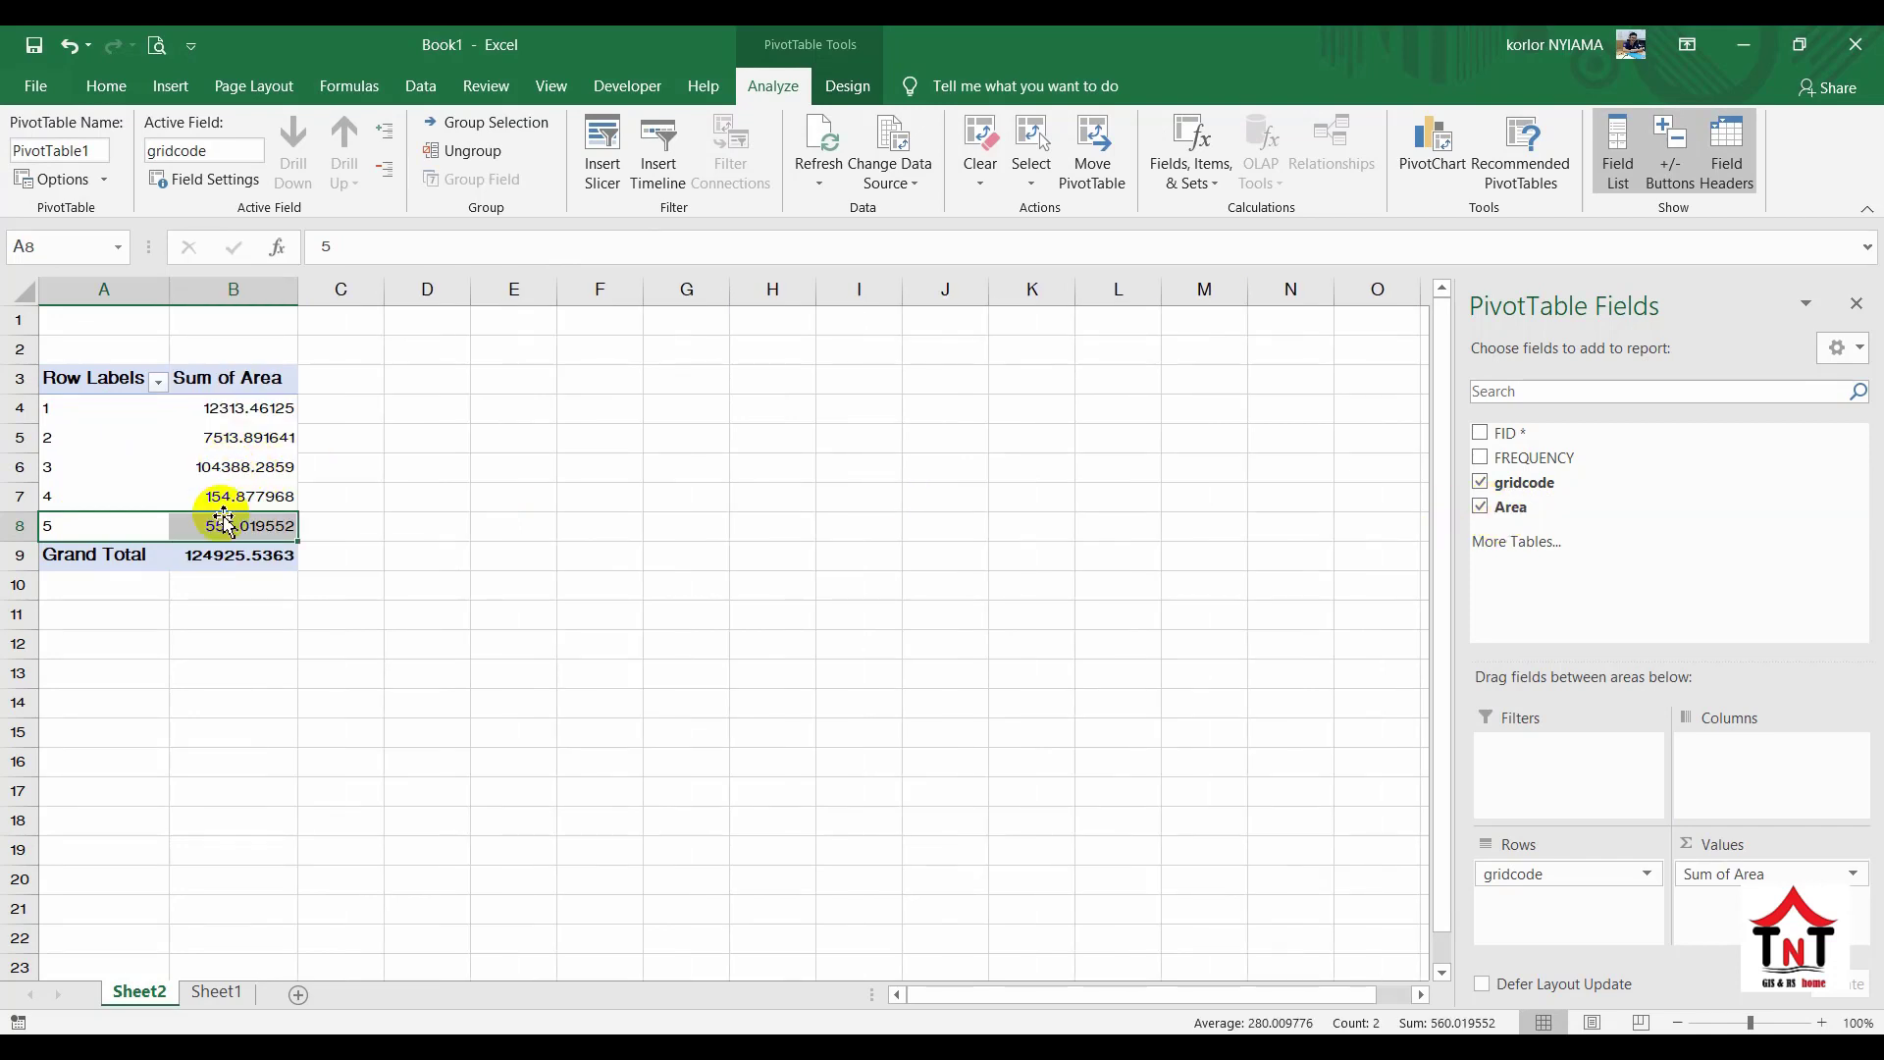
- Examine the summed area for each gridcode class and the grand total in the PivotTable
left_click(218, 616)
left_click(223, 437)
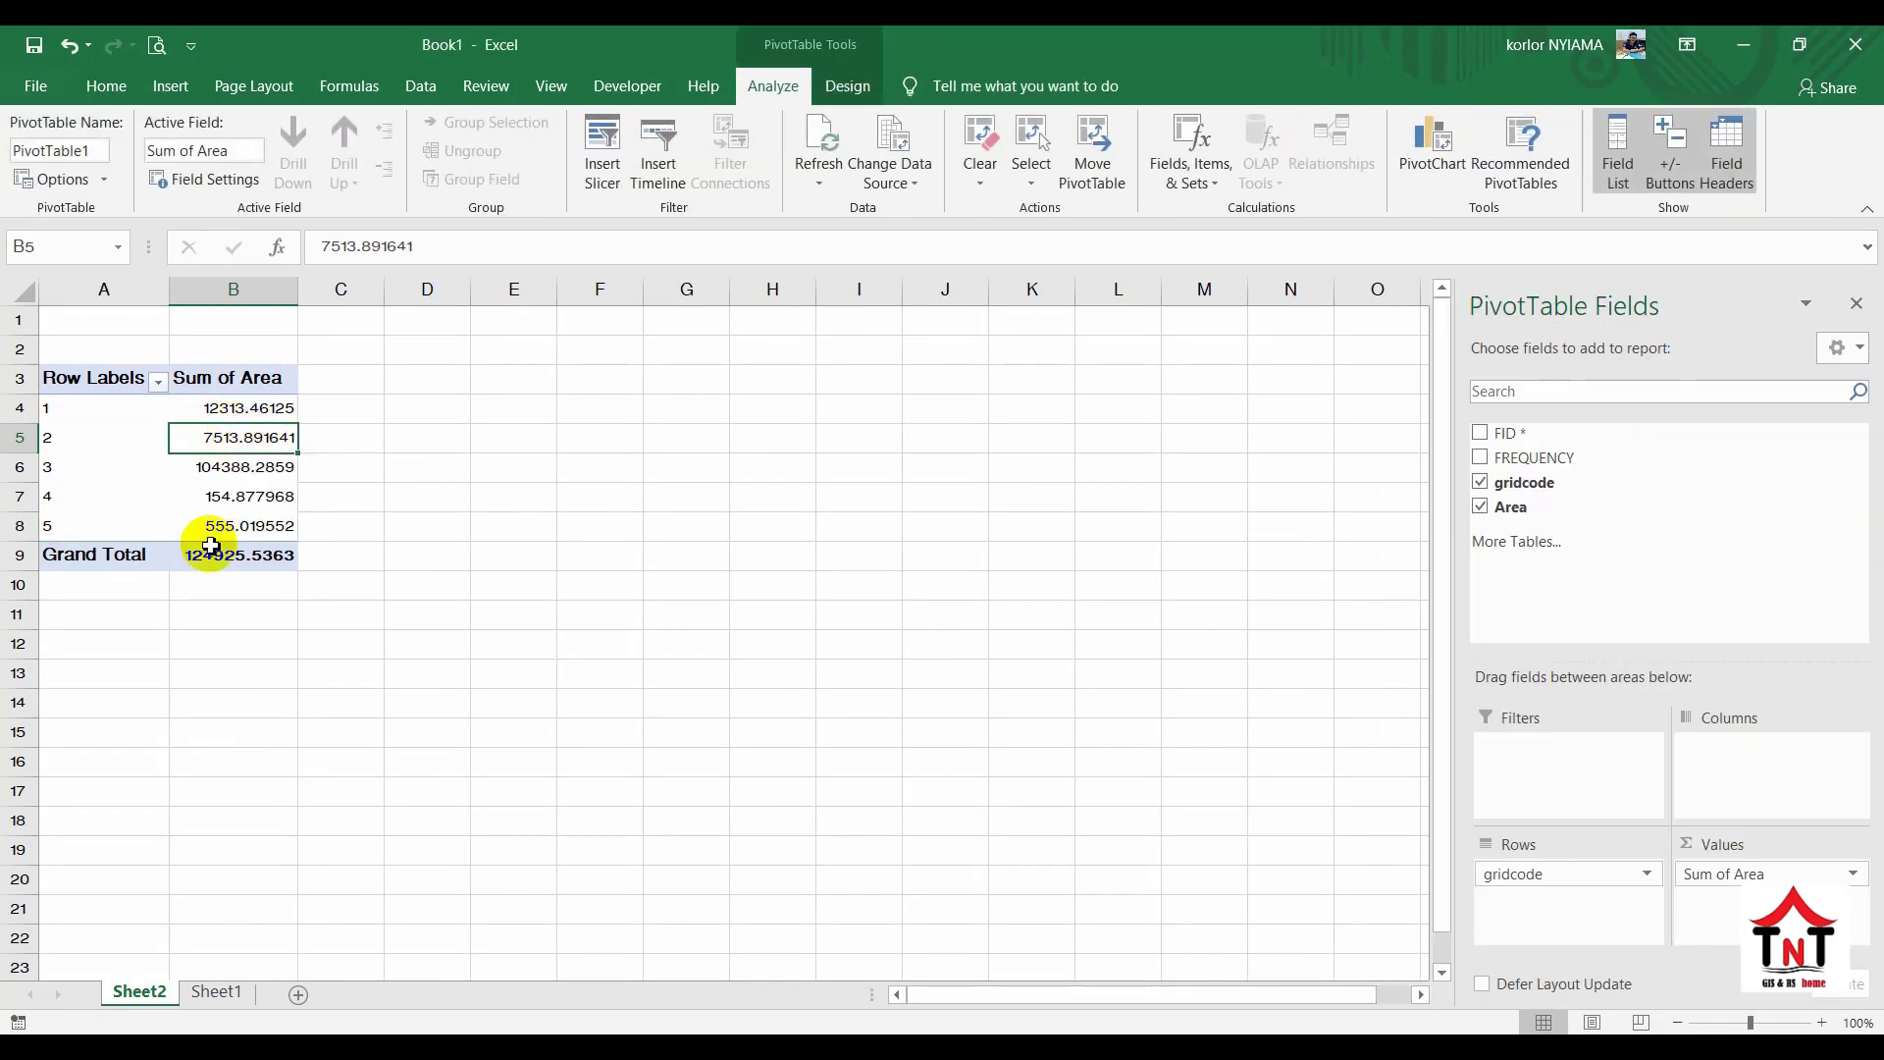
left_click(217, 560)
left_click_drag(208, 408, 265, 559)
left_click(394, 555)
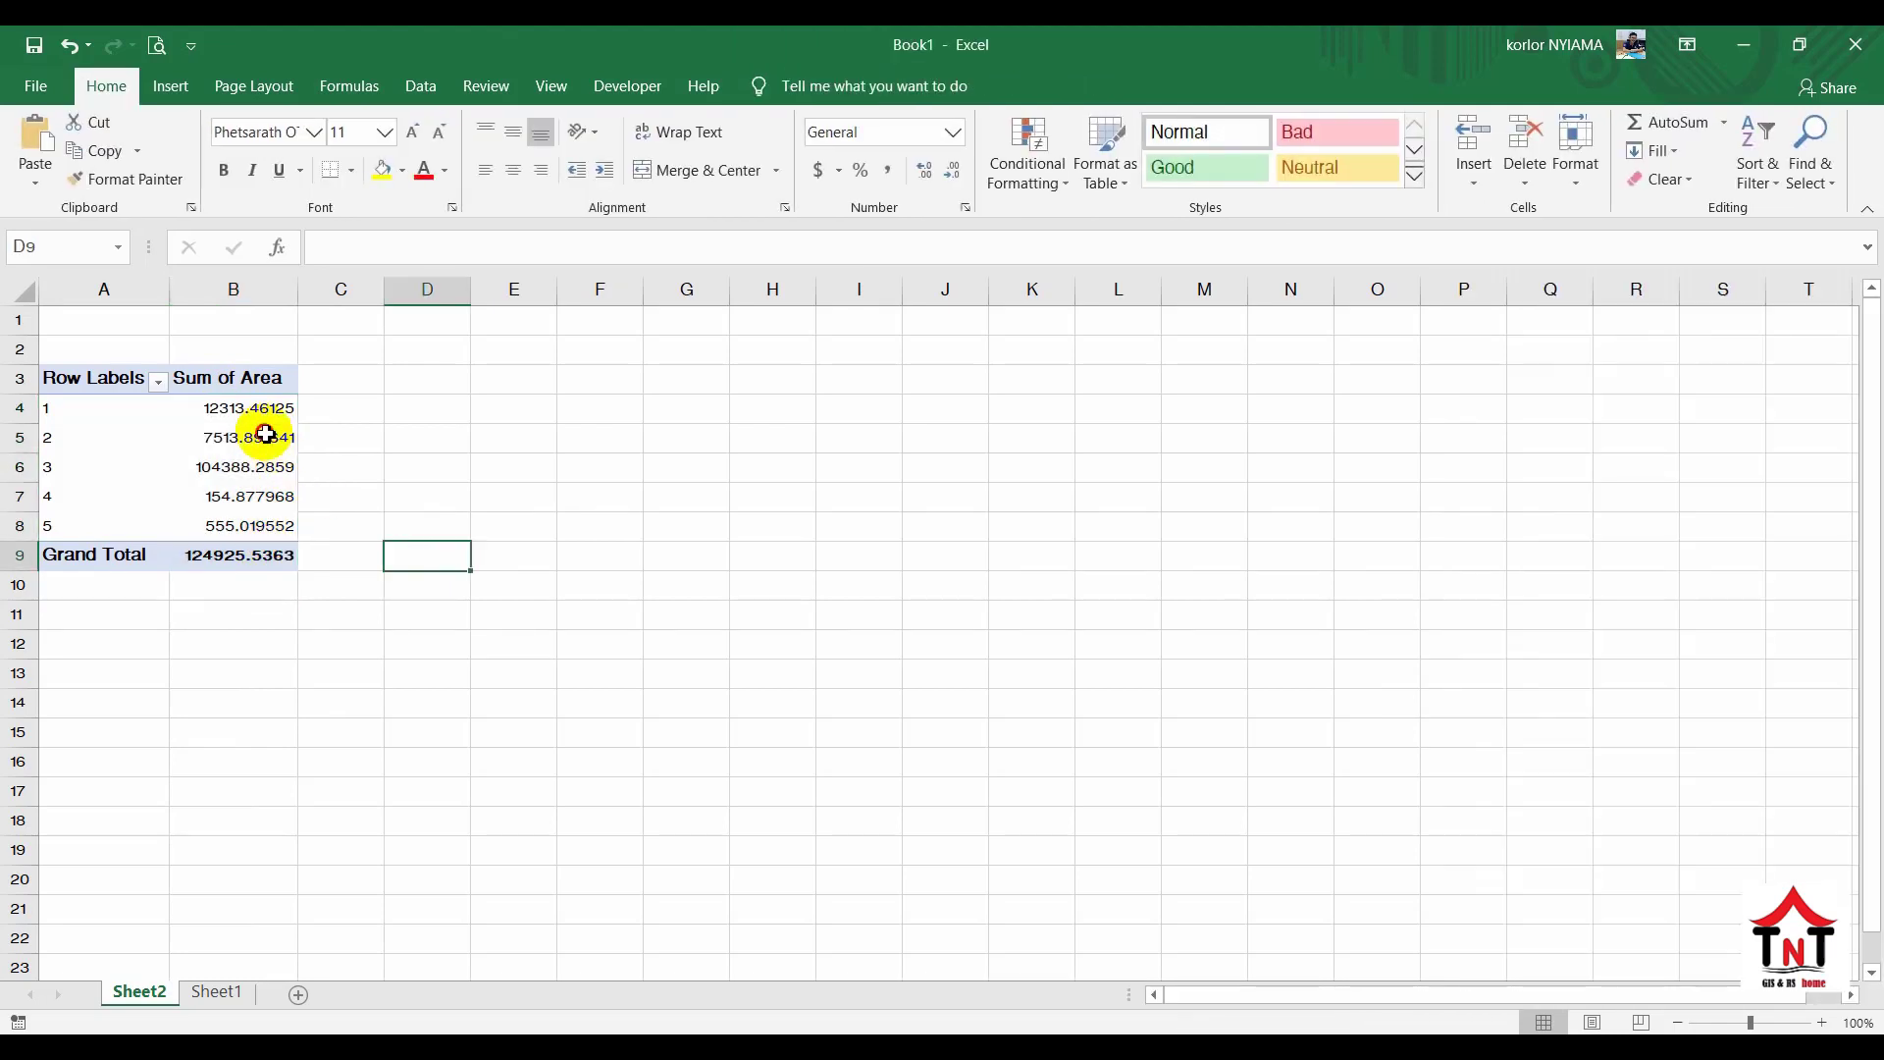
left_click(208, 408)
left_click_drag(208, 408, 248, 550)
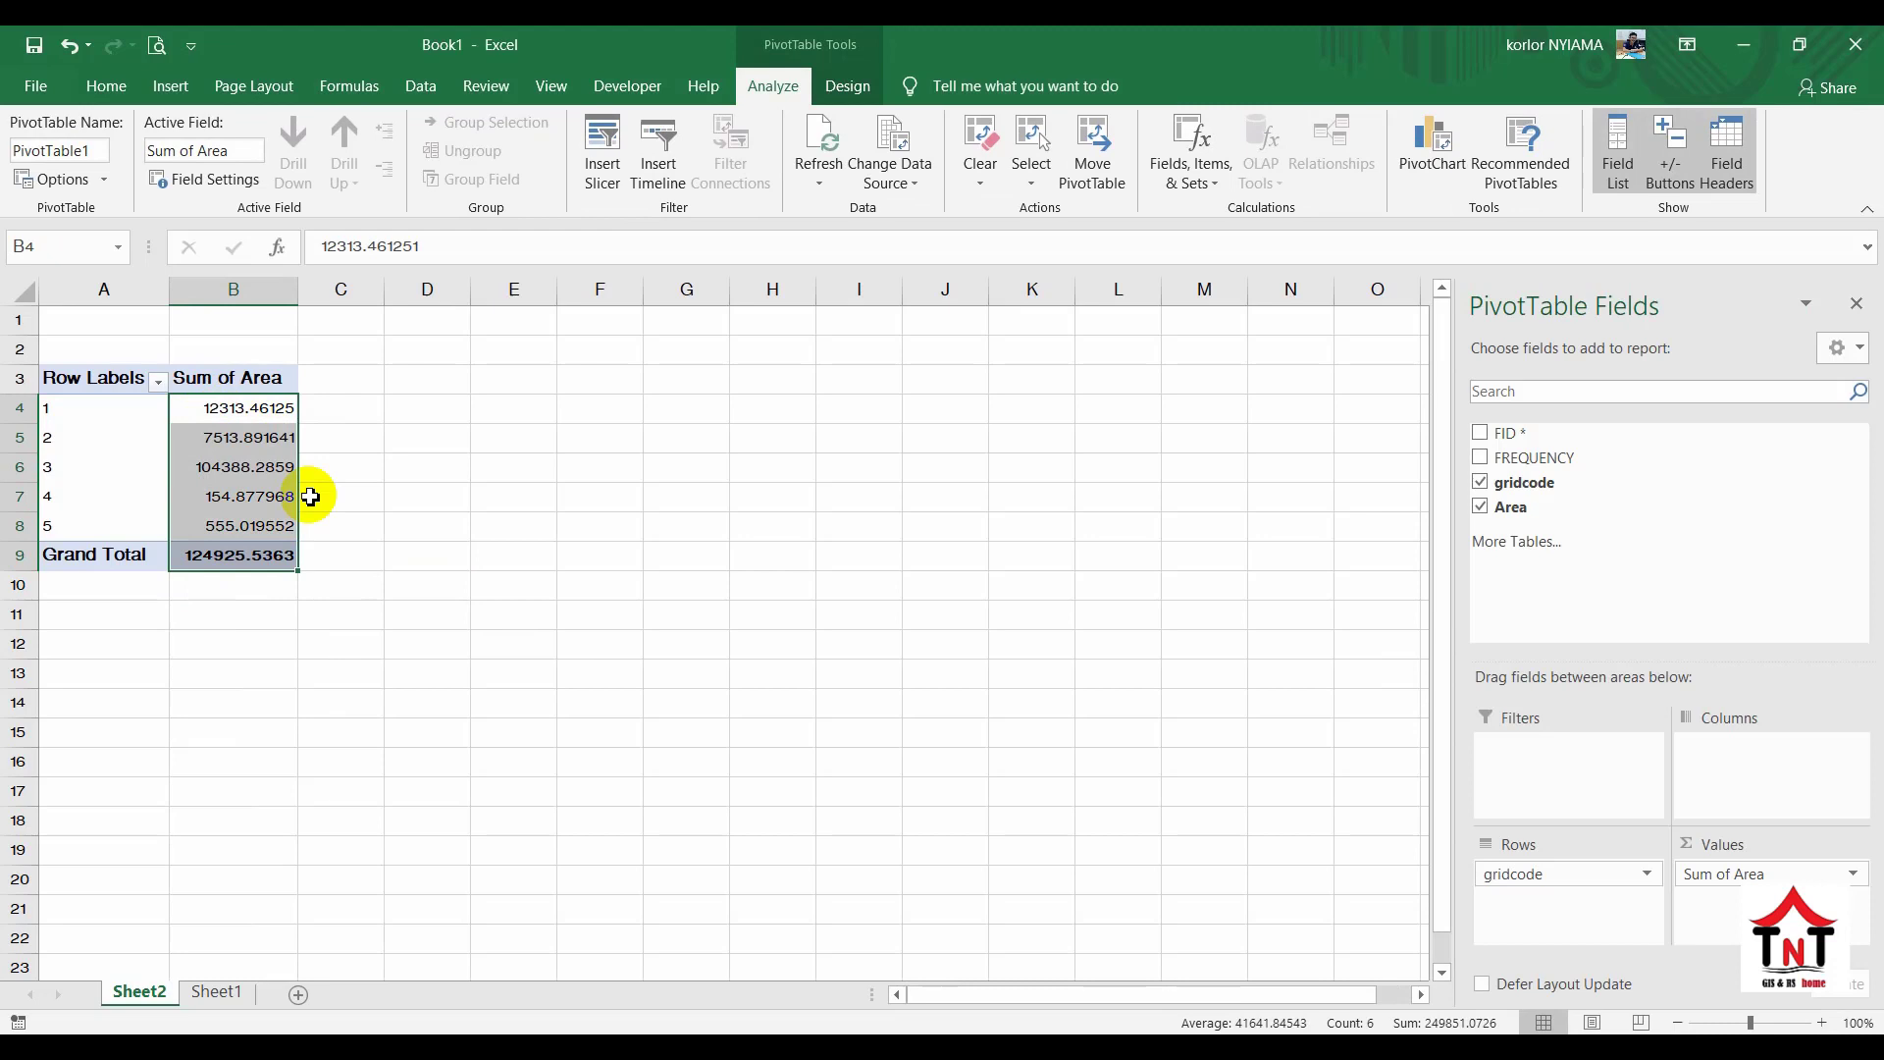
left_click(402, 496)
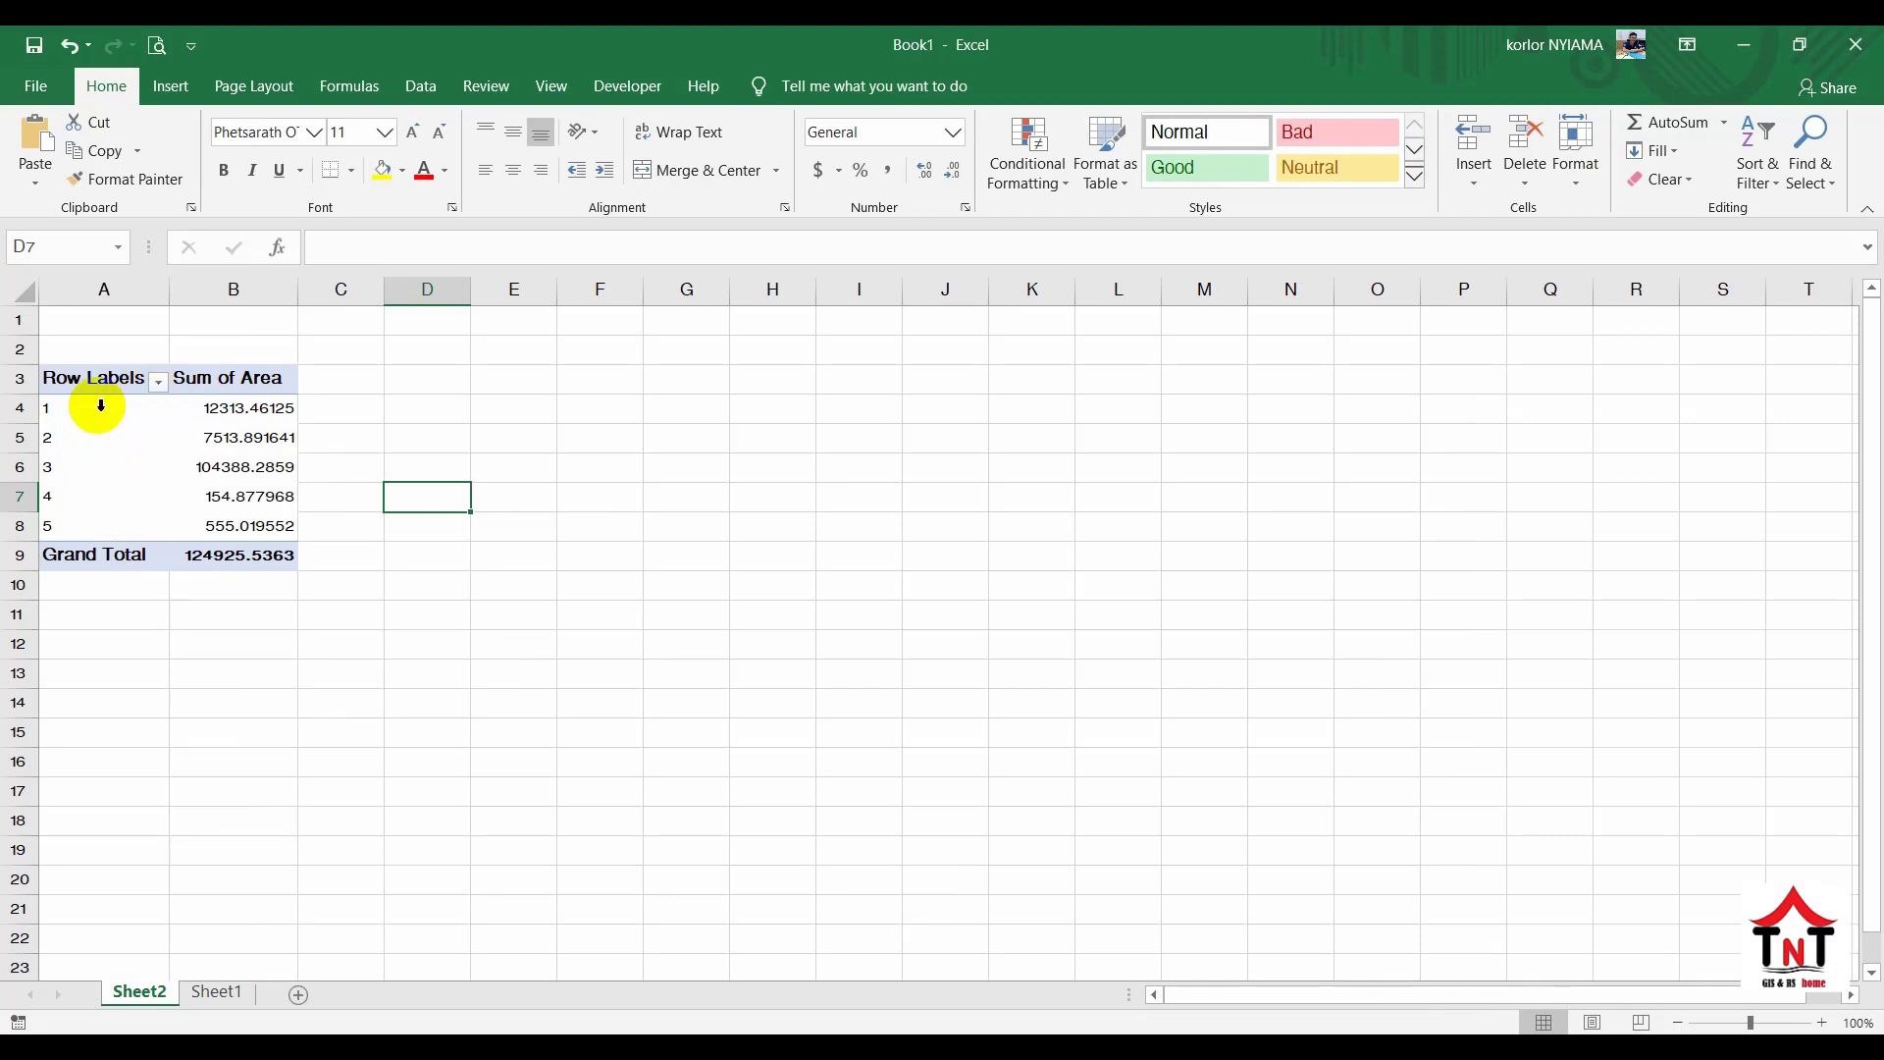
left_click_drag(66, 424, 260, 420)
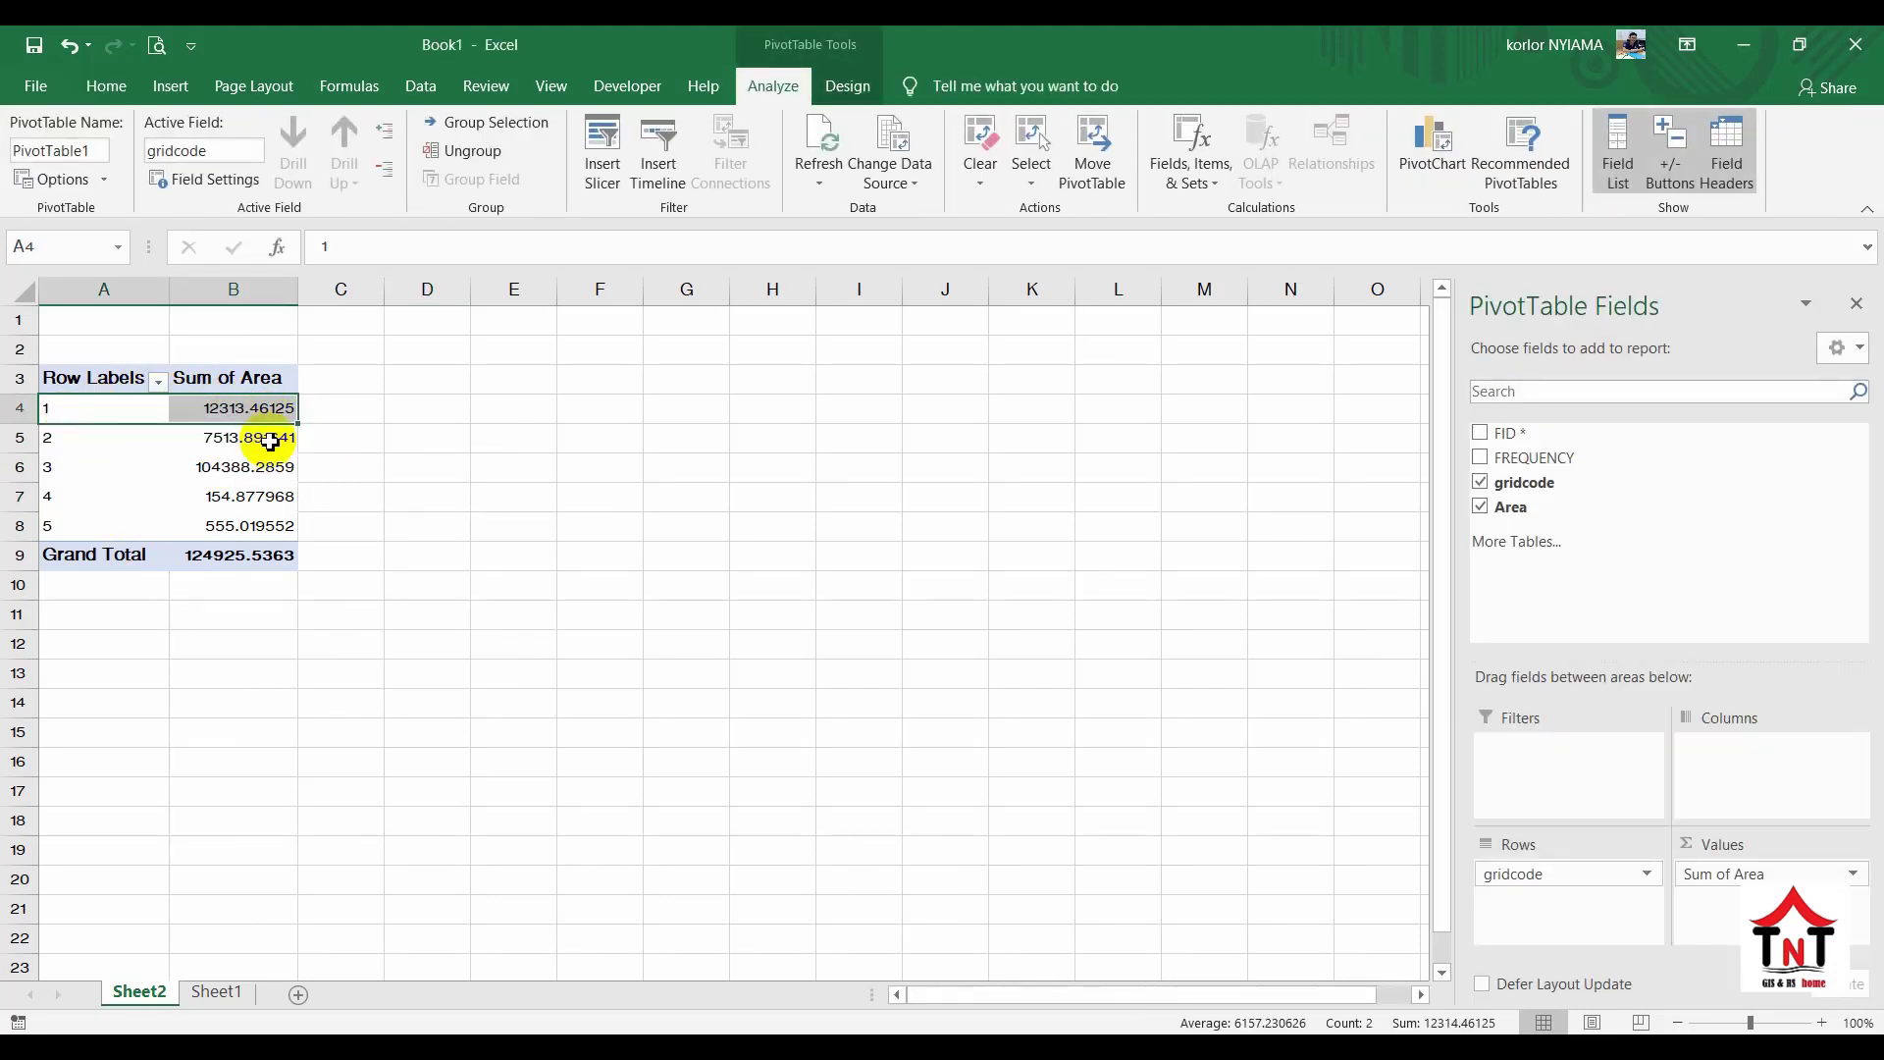